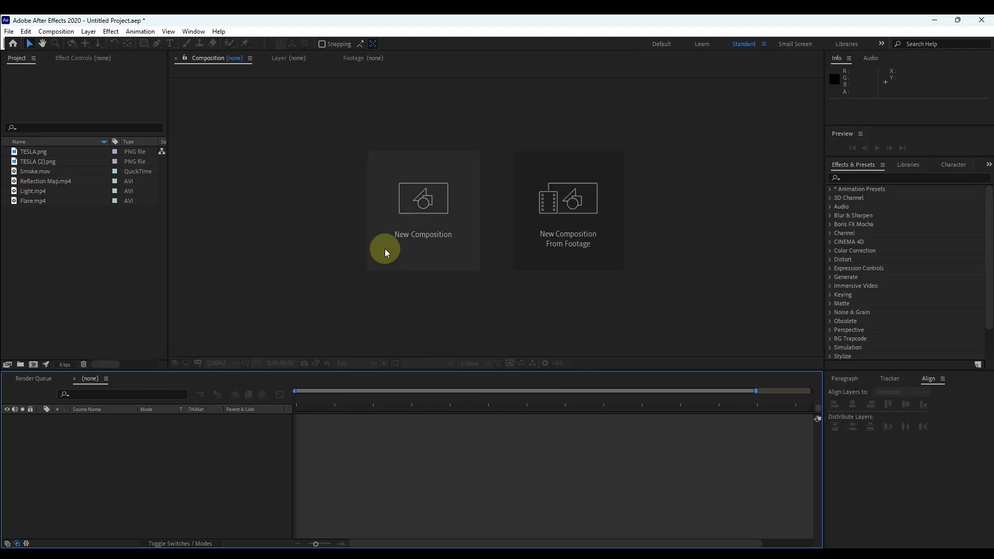
- Create a 1920 x 1080, 30 fps, 6-second composition named LOGO and add TESLA.png to it
left_click(449, 223)
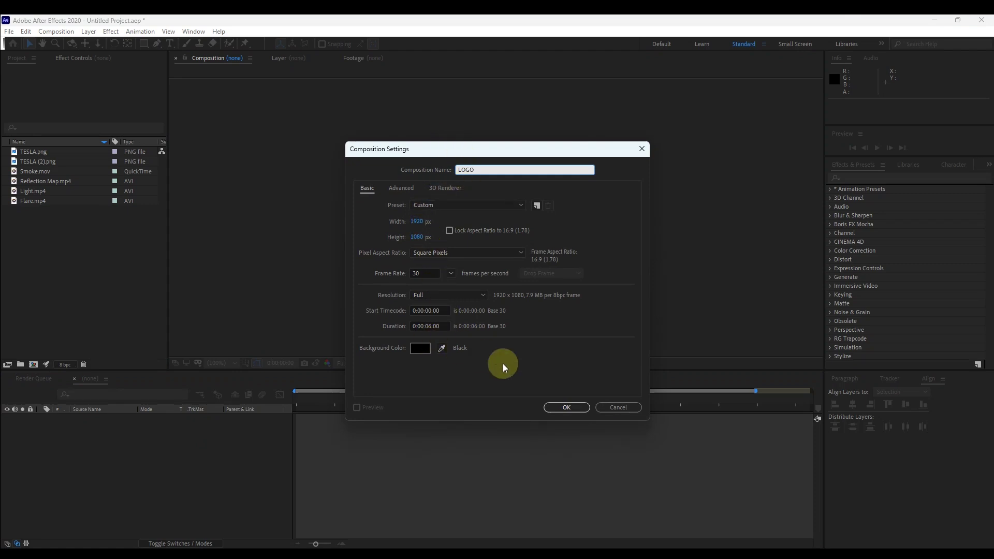
left_click(562, 407)
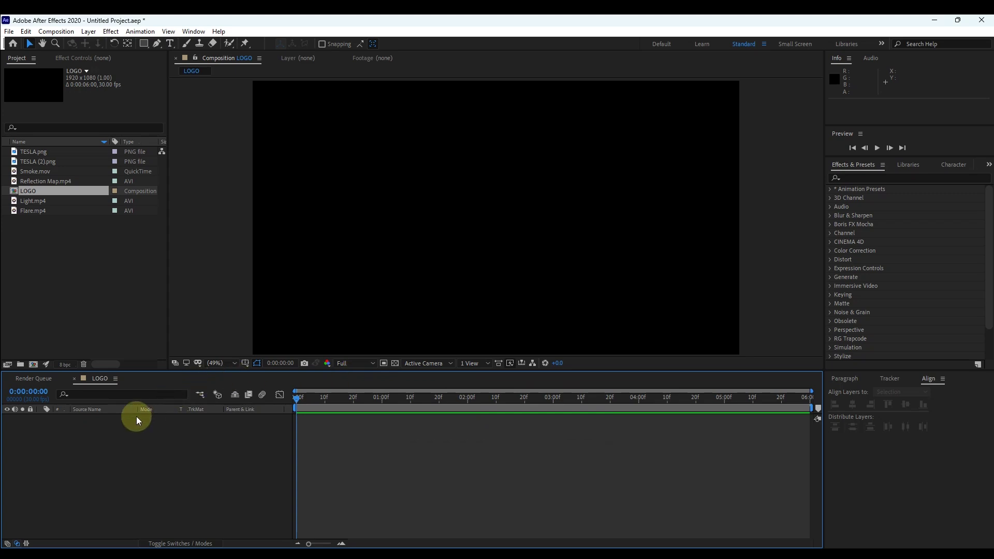
left_click(49, 150)
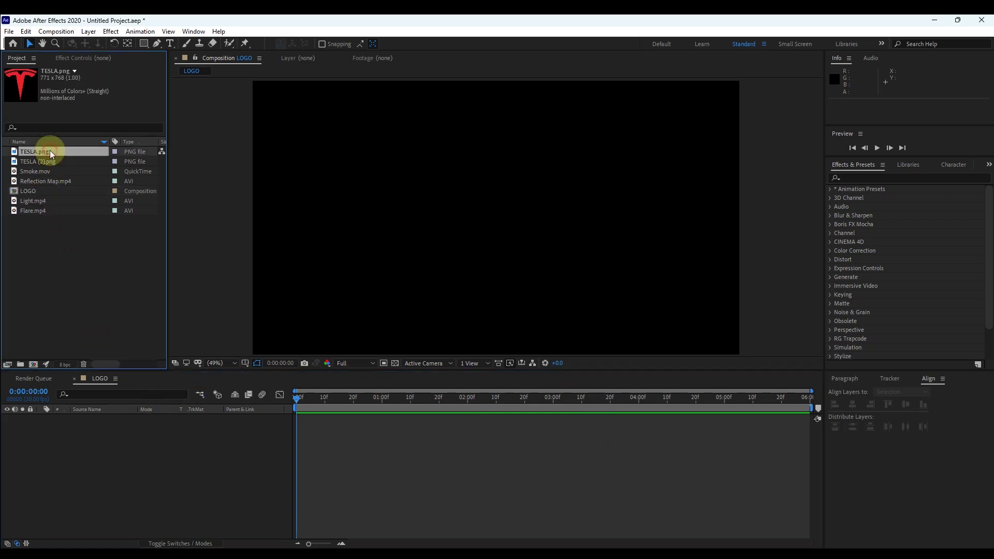
left_click_drag(35, 155, 94, 421)
left_click(525, 263)
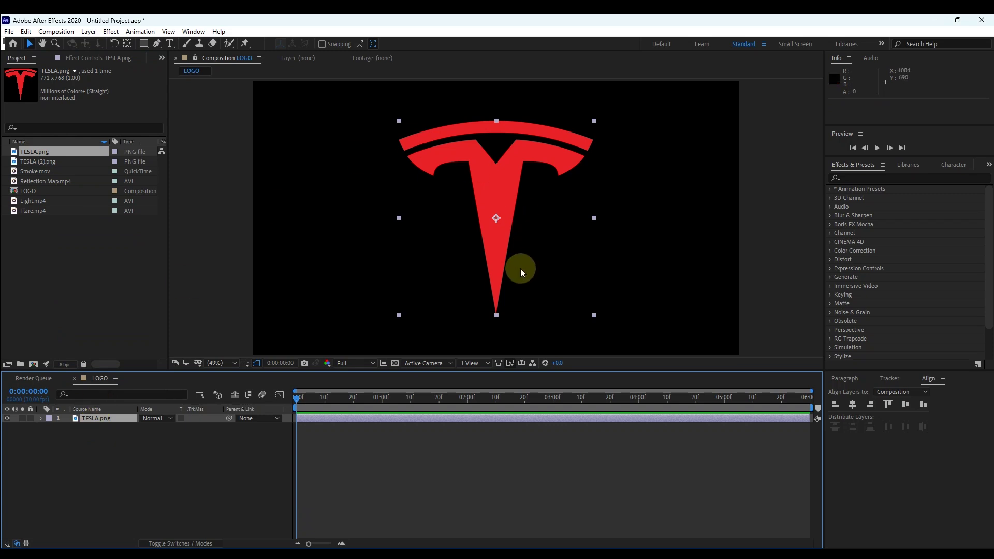
- Scale the TESLA.png layer to 50% in the LOGO composition
left_click(95, 57)
left_click(98, 418)
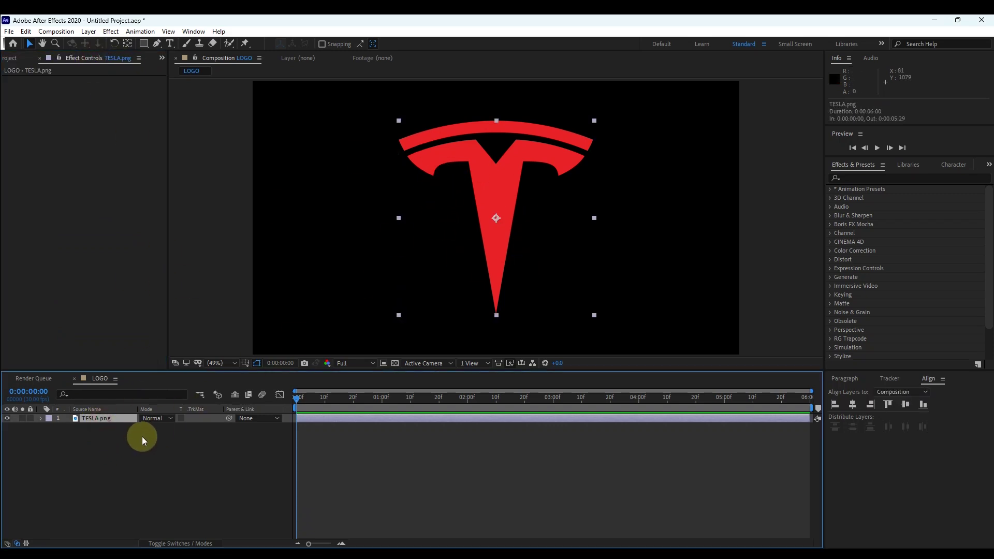
key("s")
left_click(153, 428)
type("50")
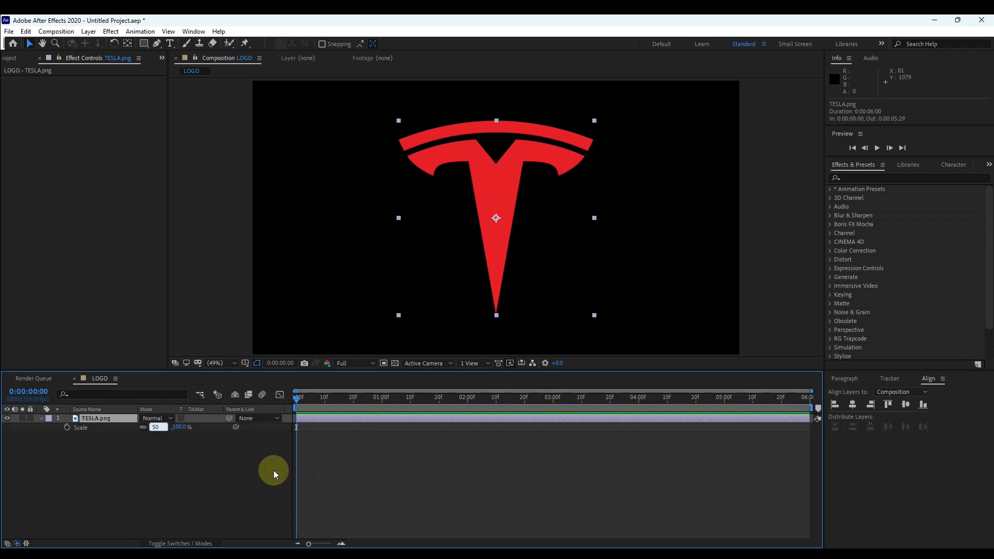
left_click(203, 450)
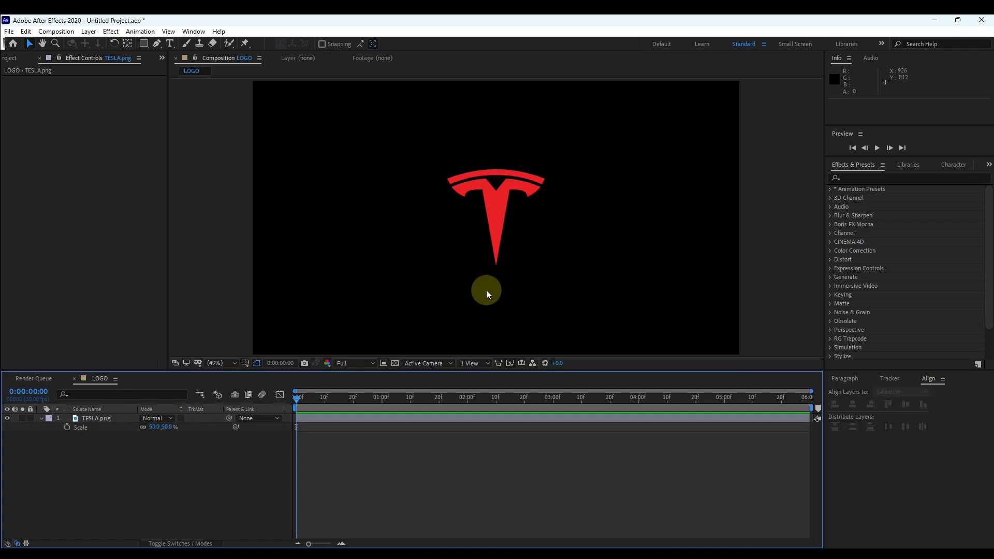
- Create a 1920 x 1080, 30 fps, 6-second composition named Map and place the LOGO composition in it
left_click(15, 58)
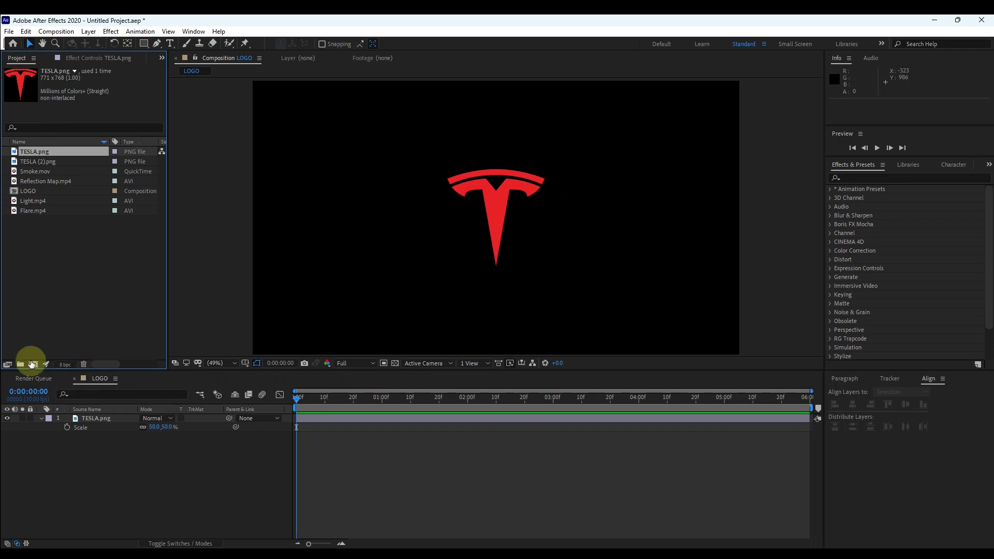
left_click(33, 365)
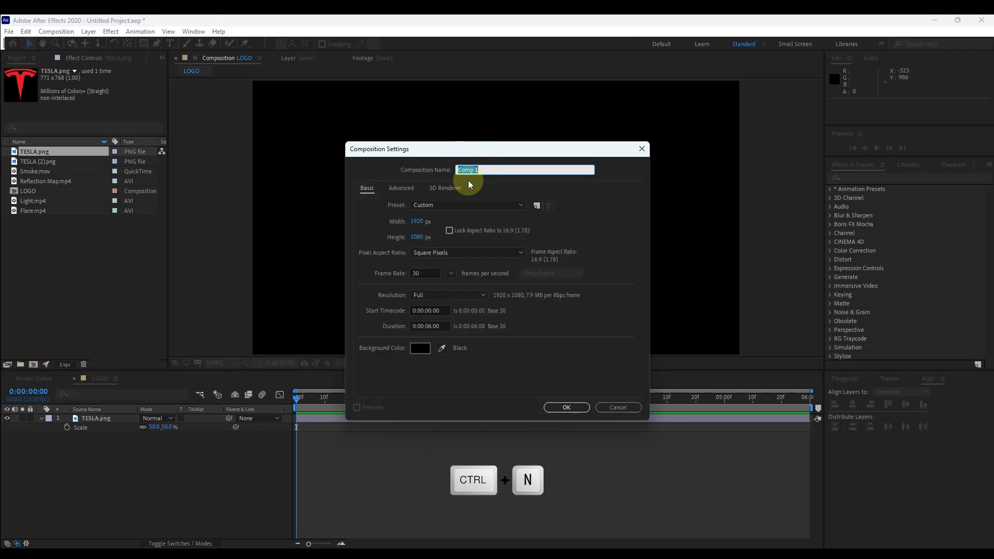
type("Map")
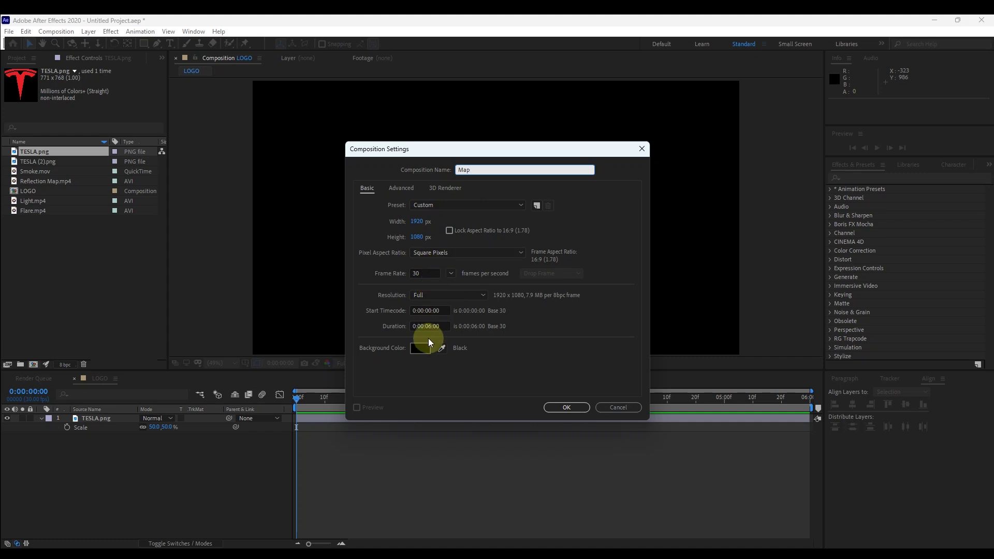
left_click(562, 407)
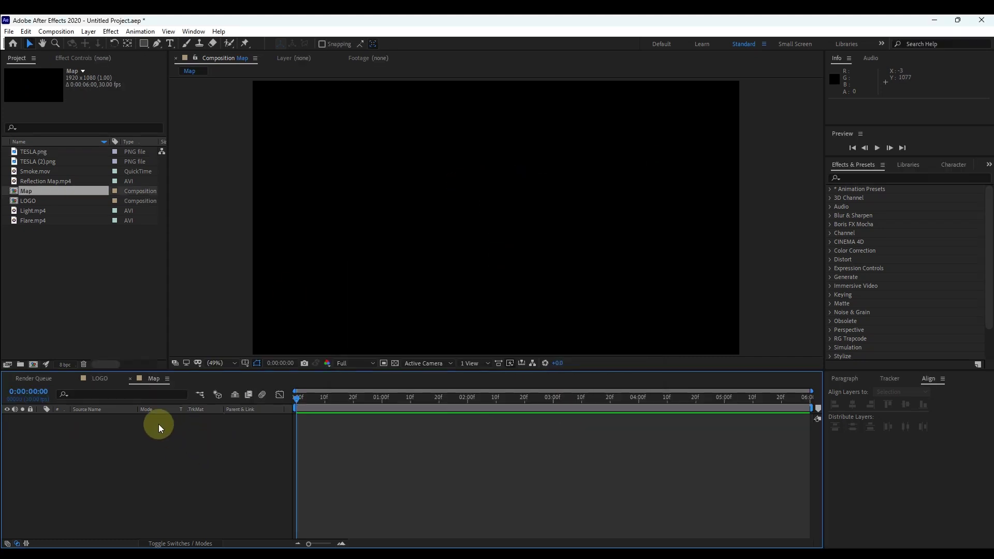
left_click_drag(21, 201, 64, 419)
- Apply the Tint effect to the LOGO layer in Map and map white to gray A5A3A3
left_click(857, 179)
type("tint")
left_click_drag(867, 224, 601, 248)
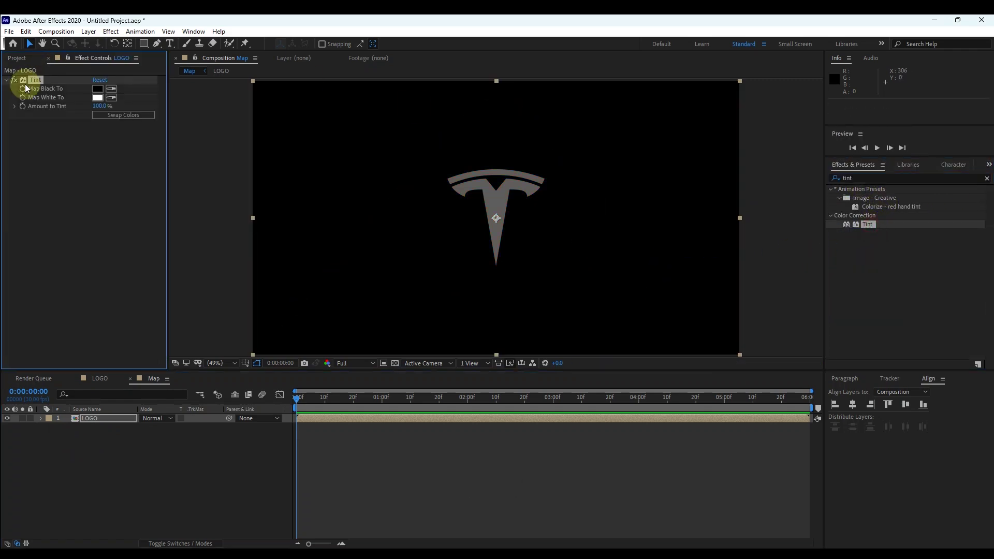
left_click(97, 97)
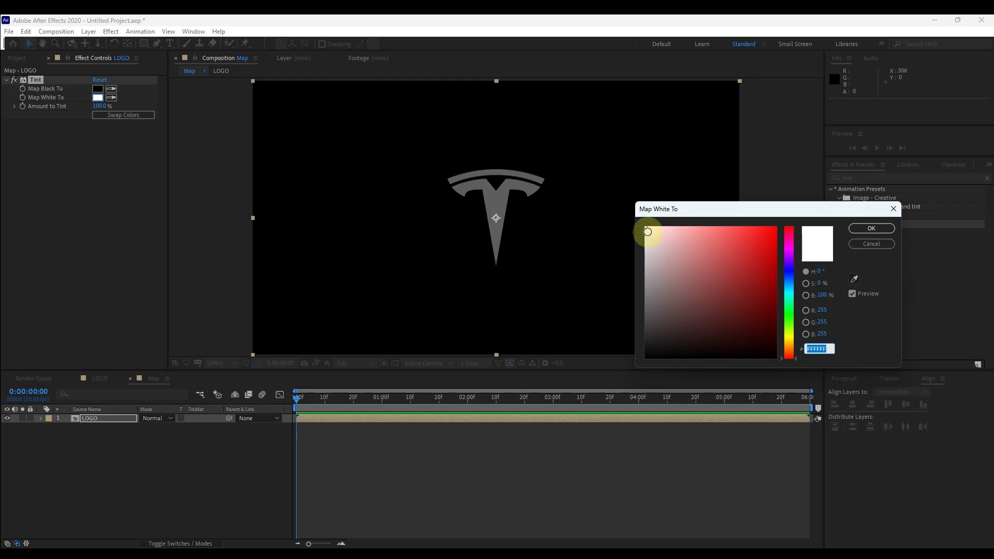
left_click(643, 270)
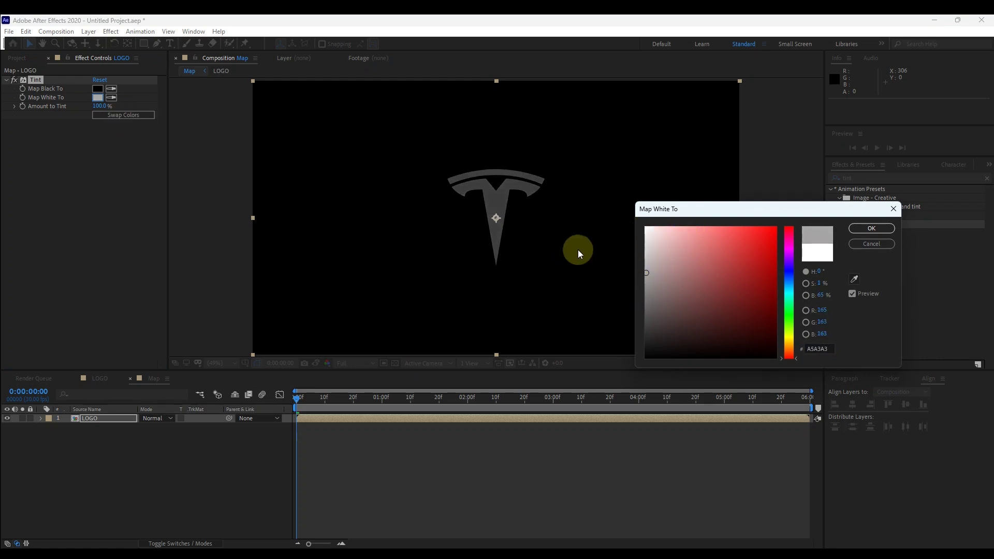
left_click(871, 228)
- Add the Find Edges effect to the LOGO layer with Blend With Original at 80%
left_click(848, 177)
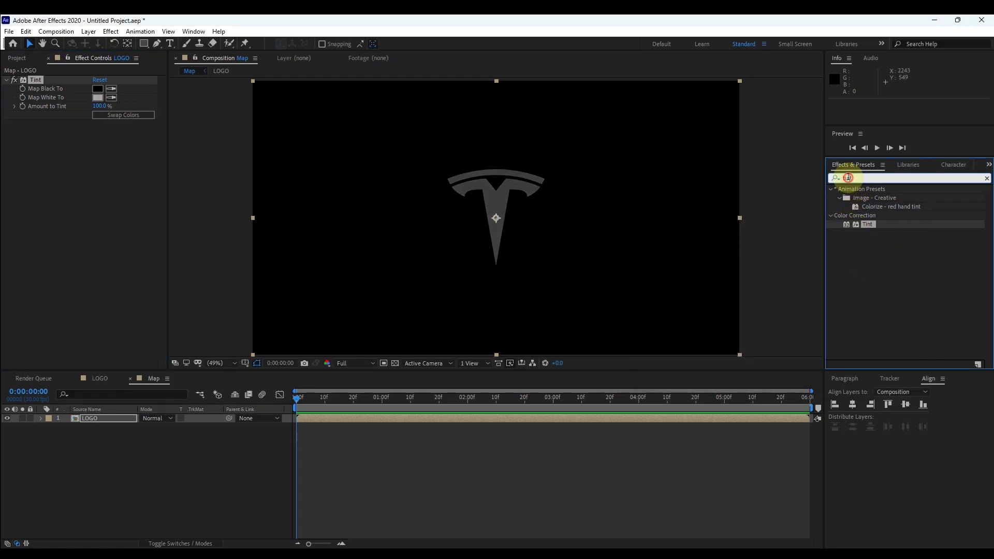
type("edges")
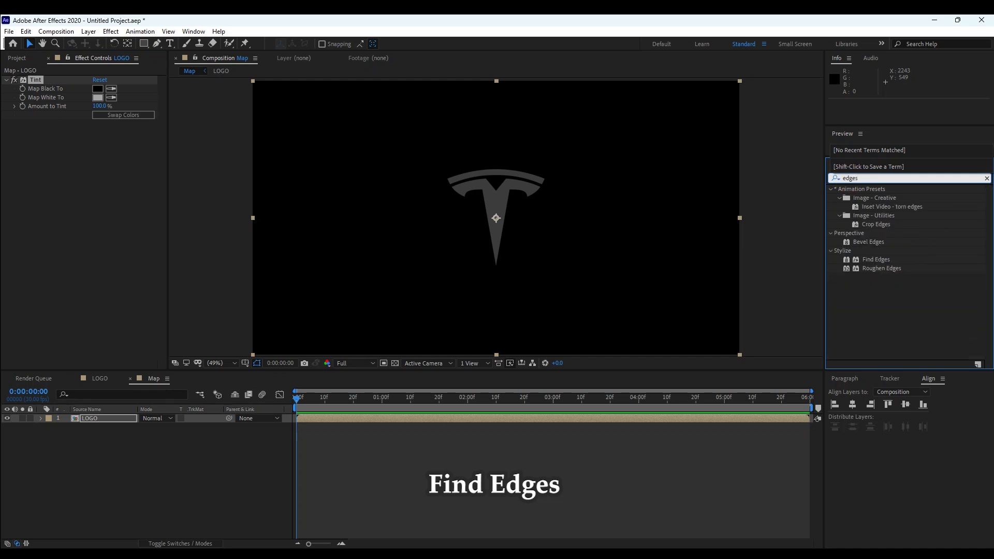
left_click_drag(875, 260, 534, 266)
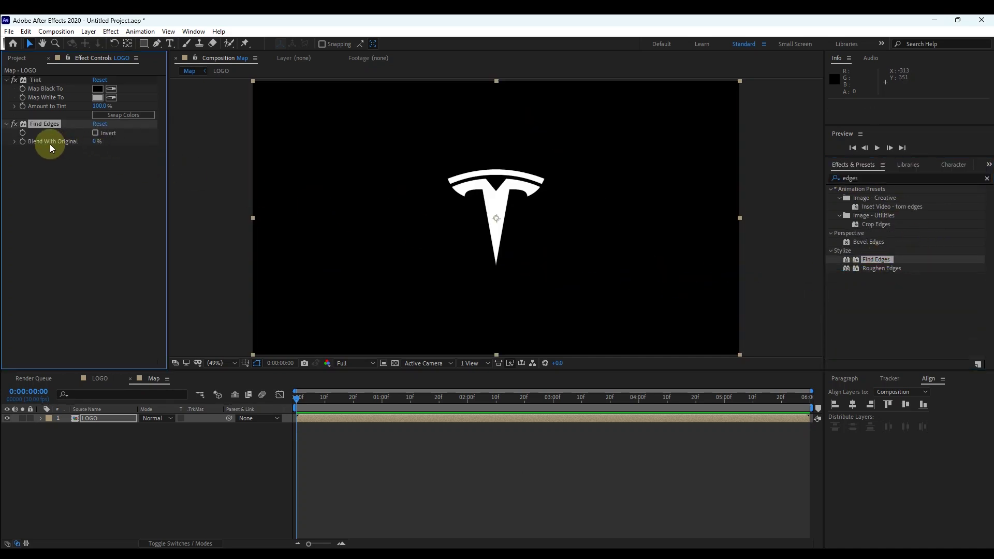
left_click(98, 142)
type("80")
left_click(88, 165)
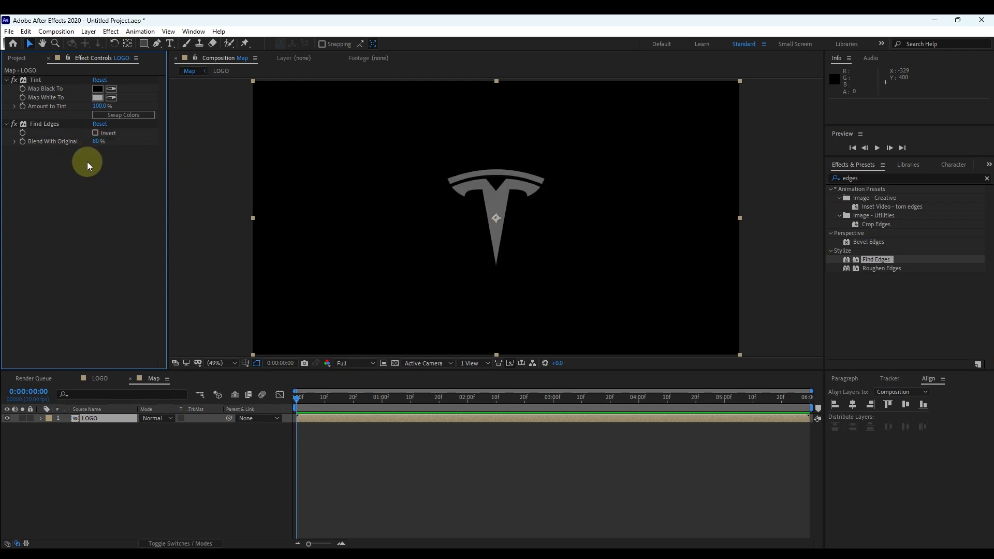
- Add Fast Box Blur to the LOGO layer with a blur radius of 1 and 1 iteration
double_click(853, 178)
type("fast")
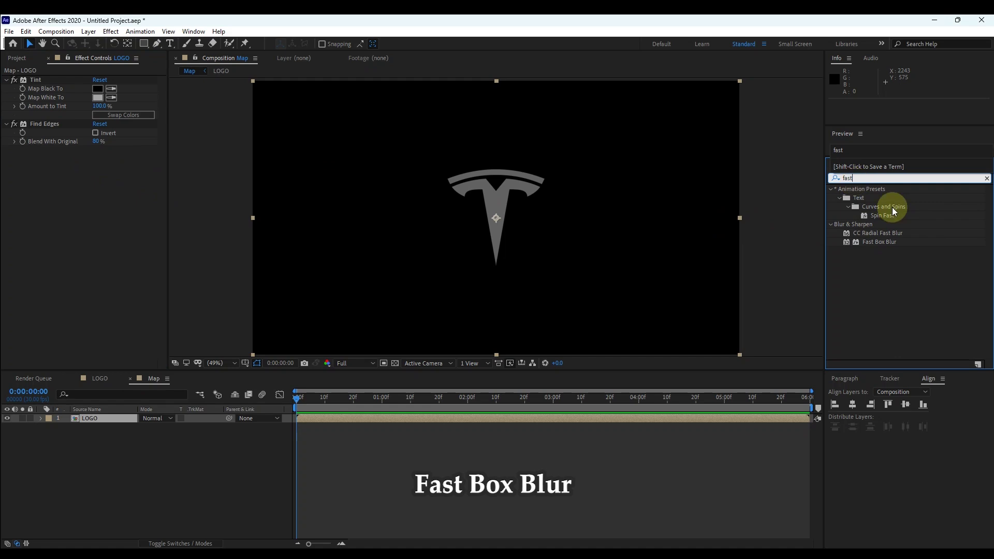
left_click_drag(880, 242, 558, 252)
left_click(96, 159)
type("1")
key("Tab")
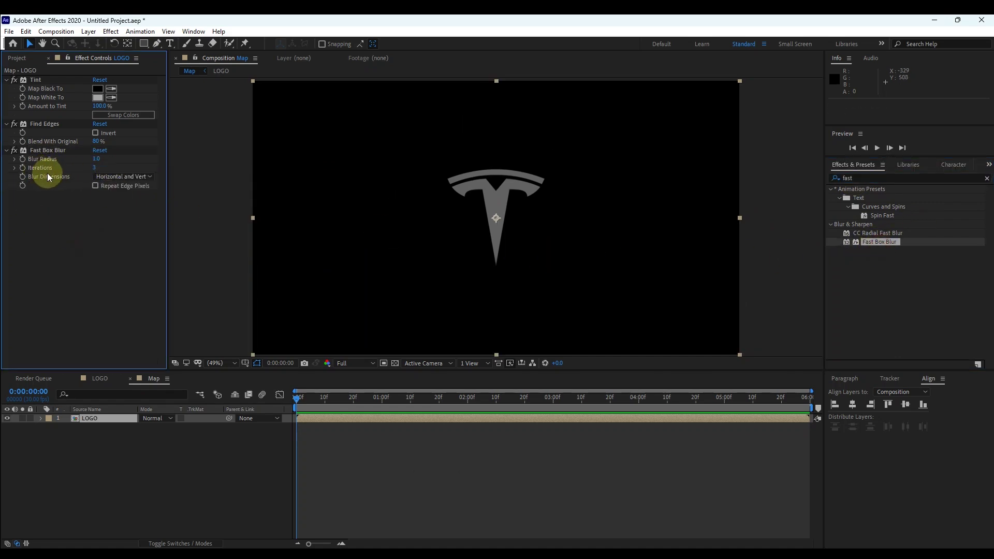
type("1")
key("Return")
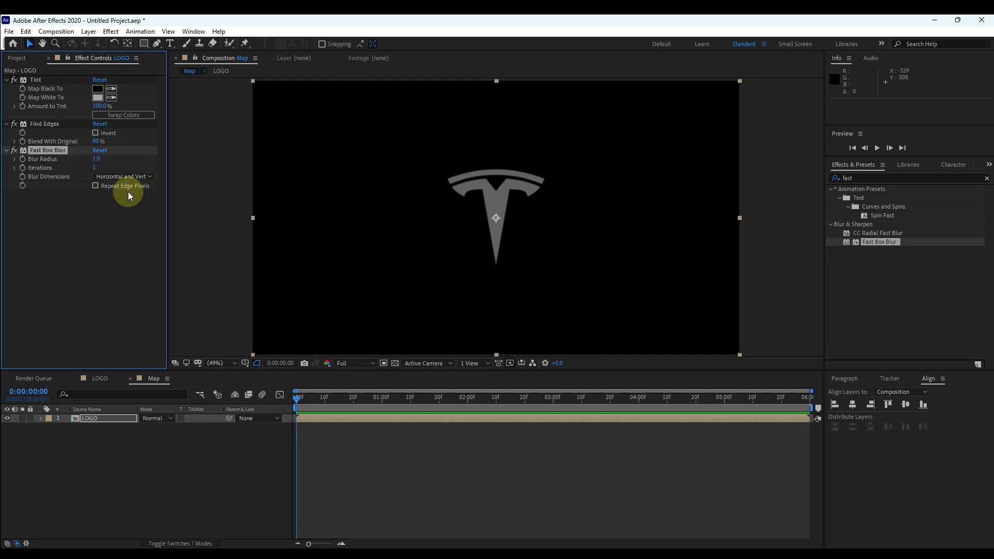
left_click(187, 473)
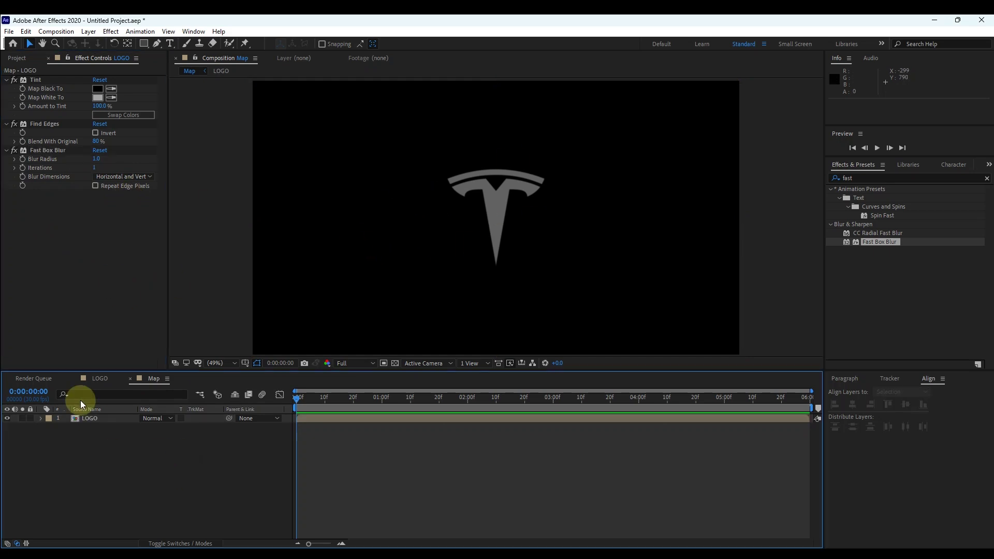
- Create a 6-second composition named Light 1 containing the LOGO composition above a hidden Map layer
left_click(15, 58)
key("ctrl+n")
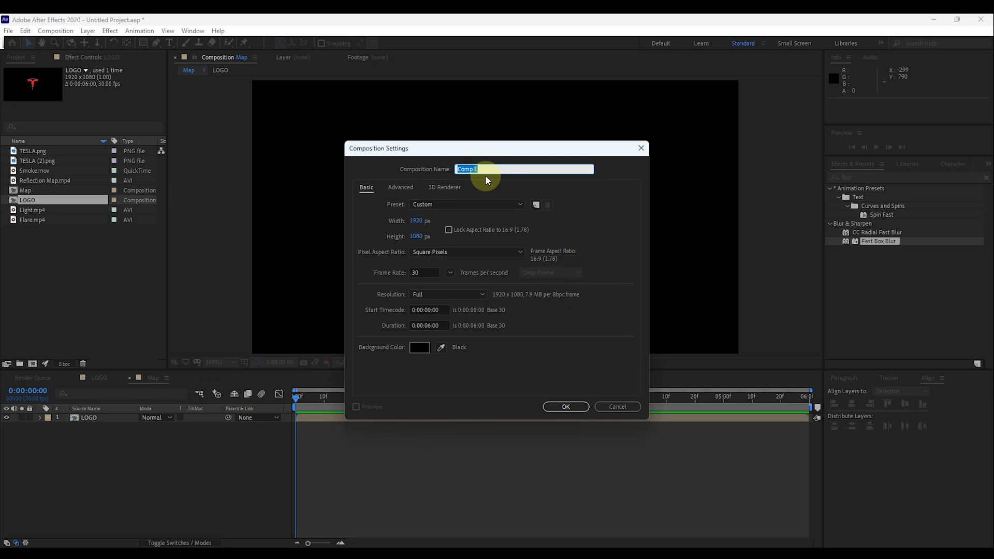
type("Light")
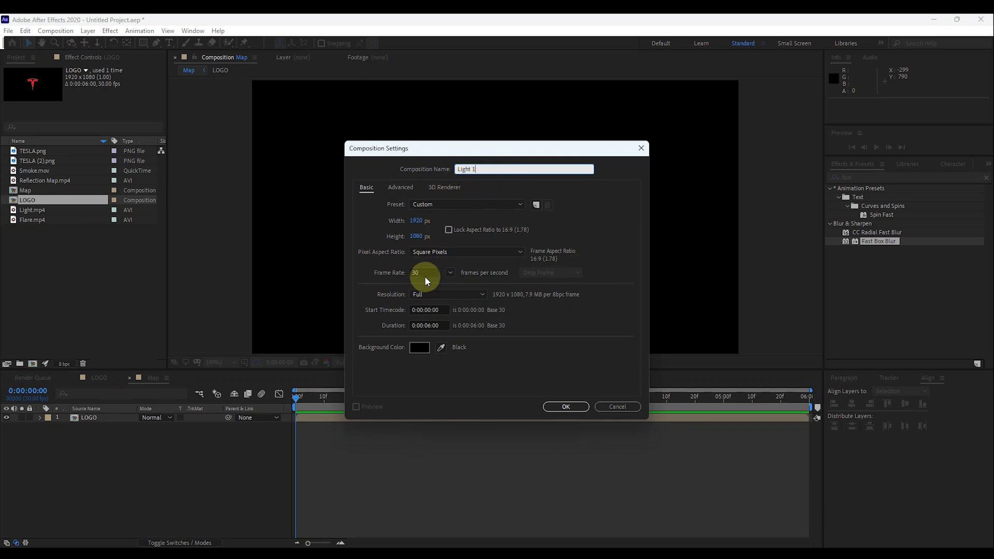
left_click(565, 405)
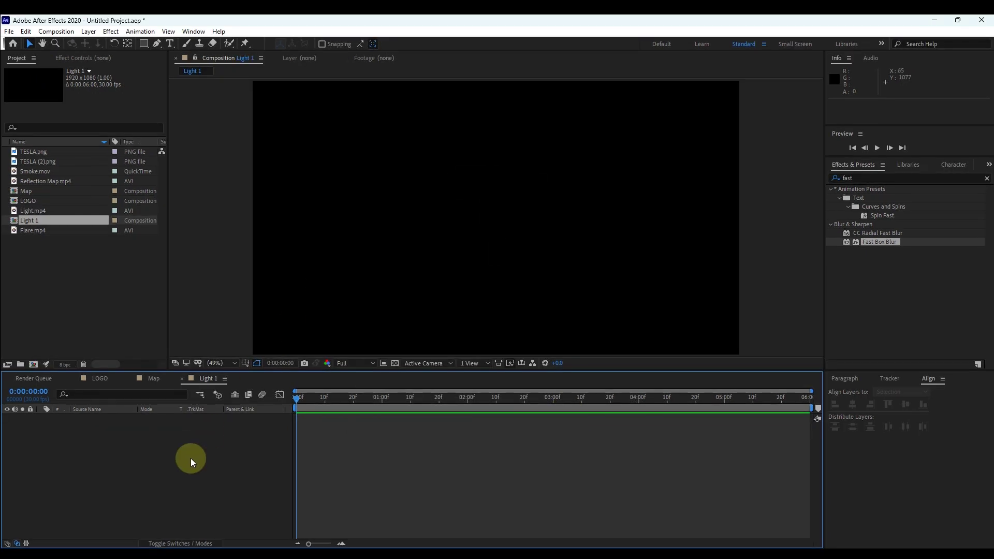
left_click_drag(29, 201, 41, 421)
left_click_drag(25, 191, 42, 433)
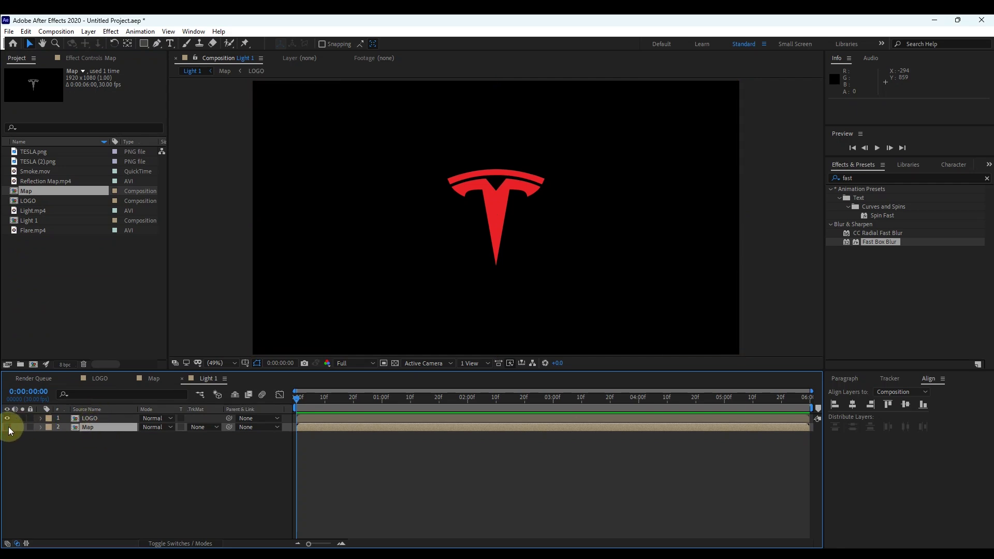
- Apply CC Glass to the LOGO layer in Light 1 and use the Map layer as its bump map
left_click(91, 419)
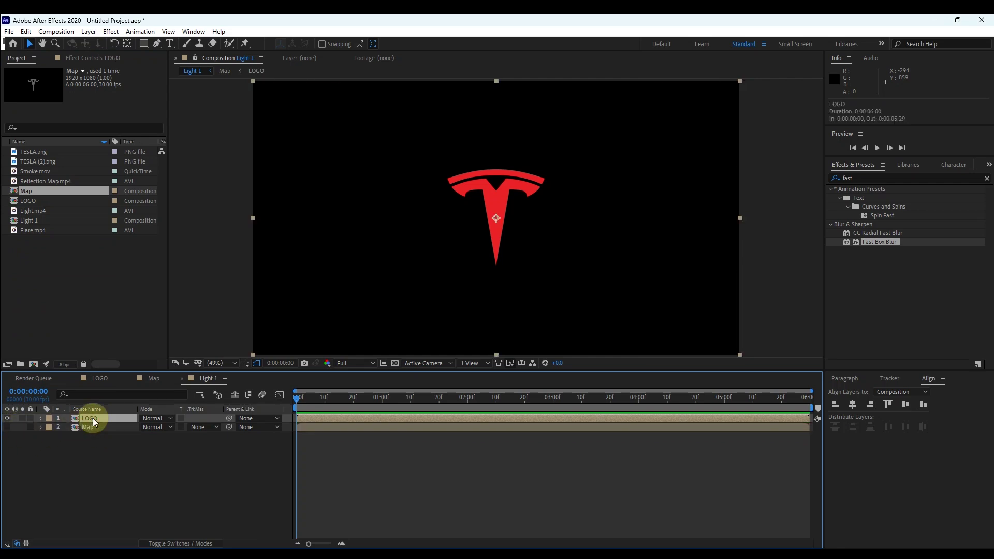
left_click(852, 179)
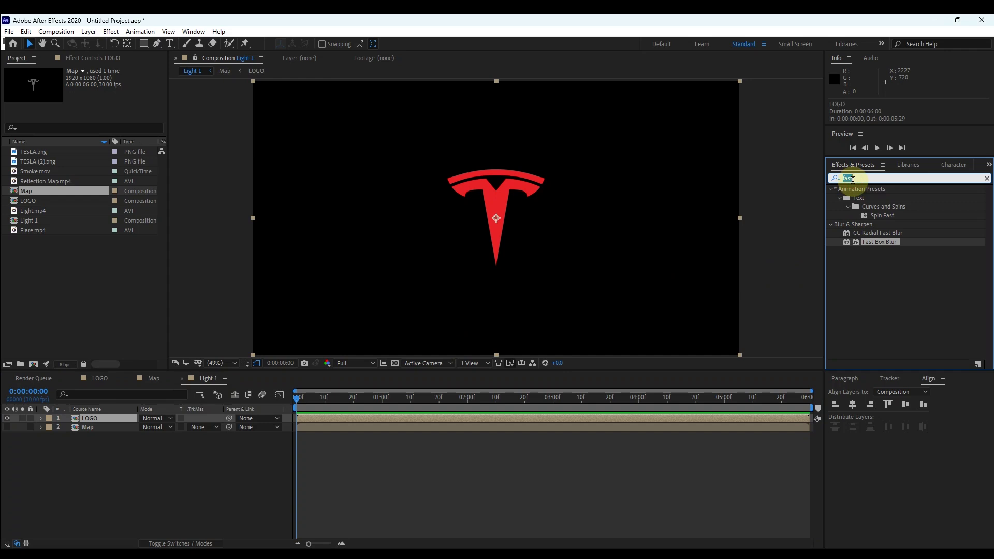
type("cc gl")
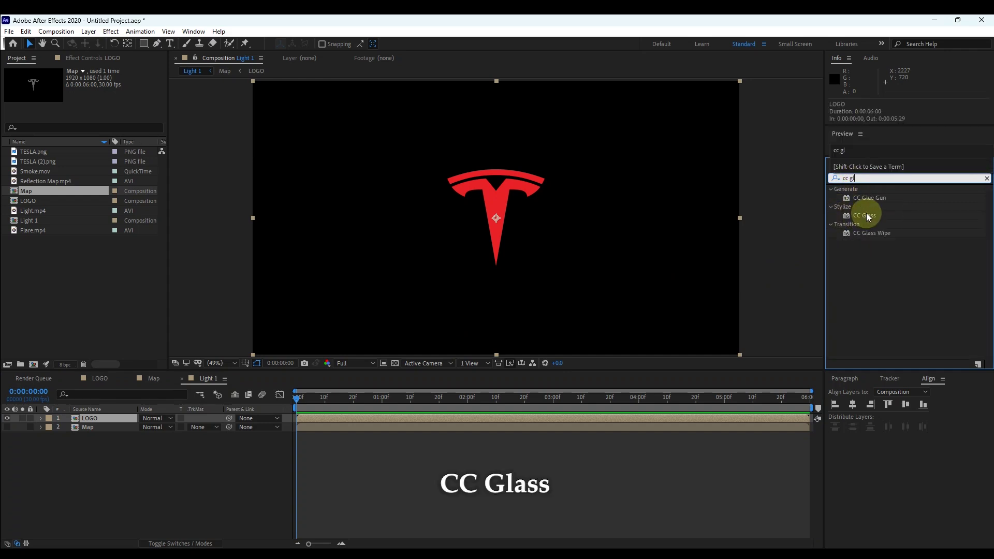
left_click(864, 217)
left_click_drag(864, 219, 540, 231)
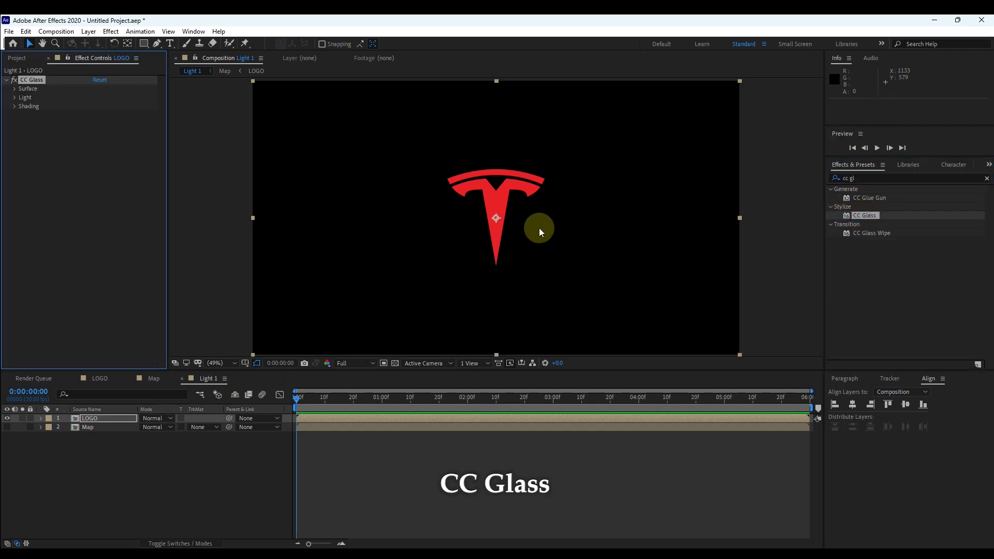
left_click(15, 89)
left_click(119, 98)
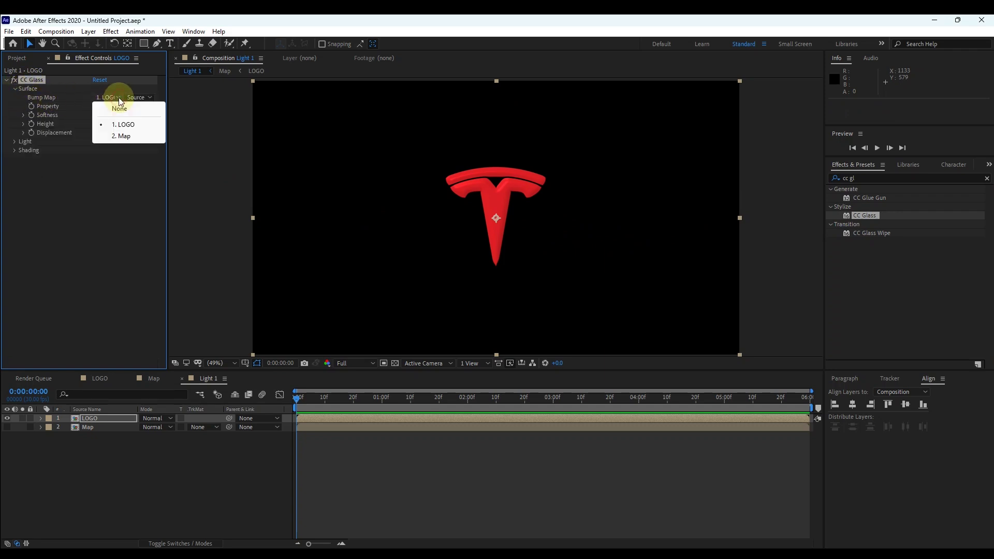
left_click(123, 136)
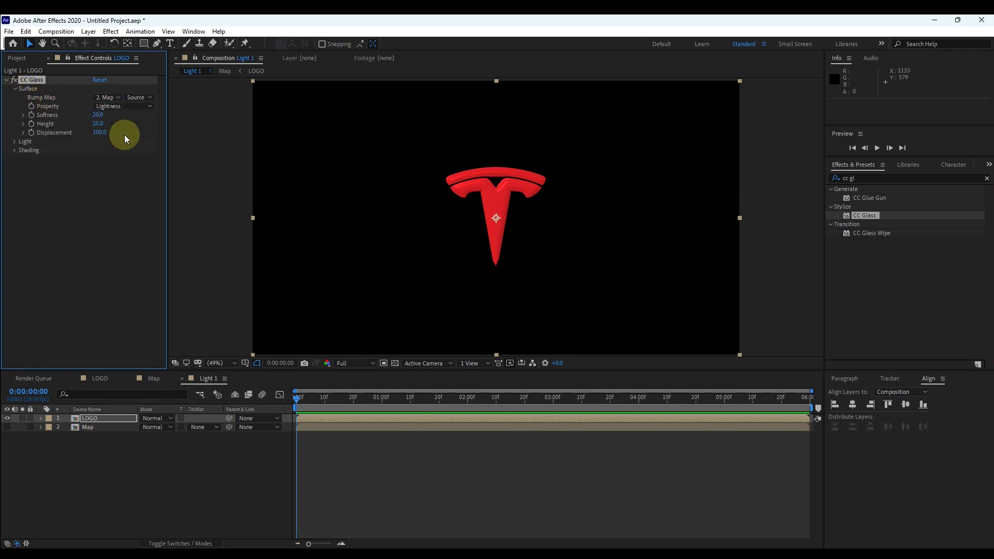
- Set the Softness, Height and Displacement of the CC Glass surface to 0
left_click(98, 115)
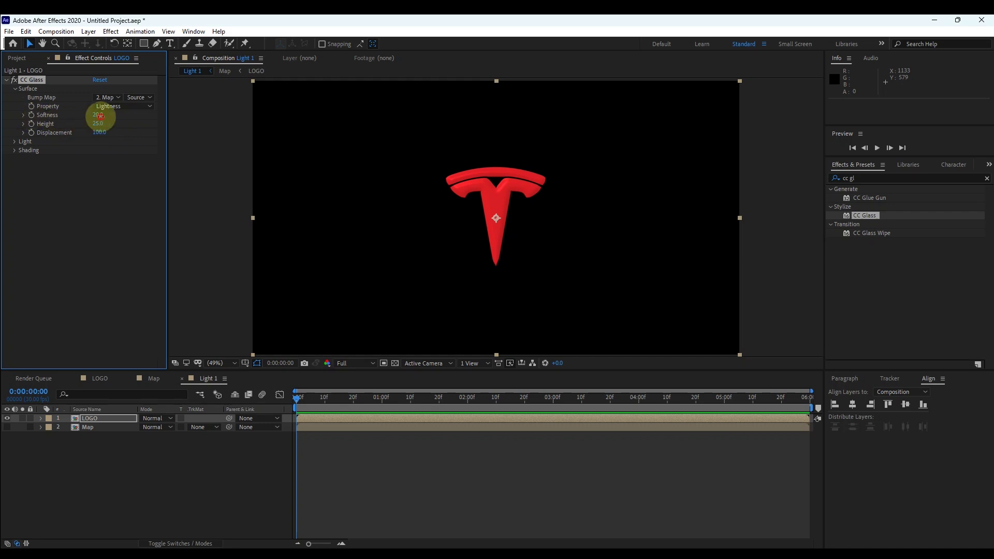
type("0")
key("Tab")
type("0")
key("Tab")
type("0")
left_click(130, 135)
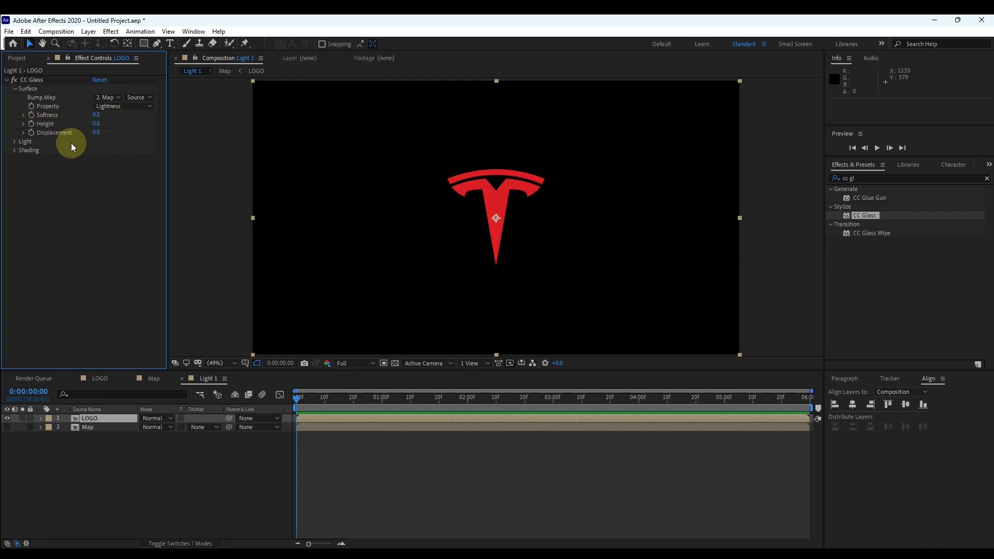
- Set the CC Glass shading to Ambient 0, Diffuse 0, Specular 100 and Metal 0
left_click(15, 153)
left_click(99, 159)
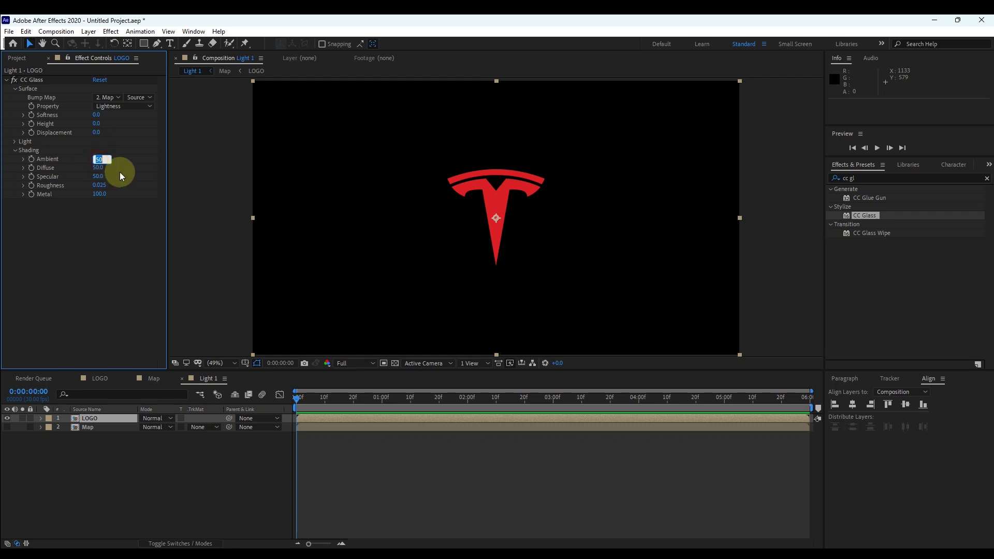
type("0")
left_click(97, 167)
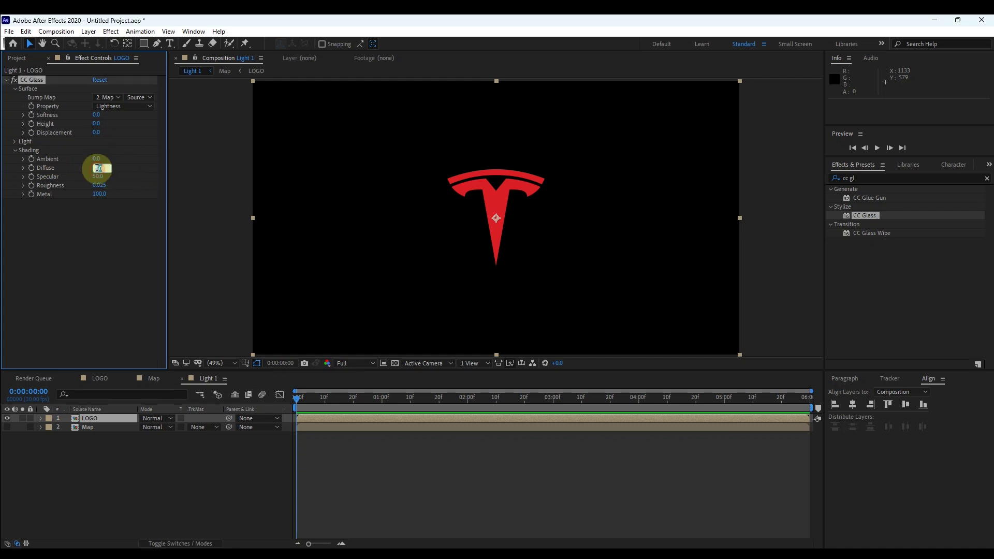
type("0")
left_click(98, 177)
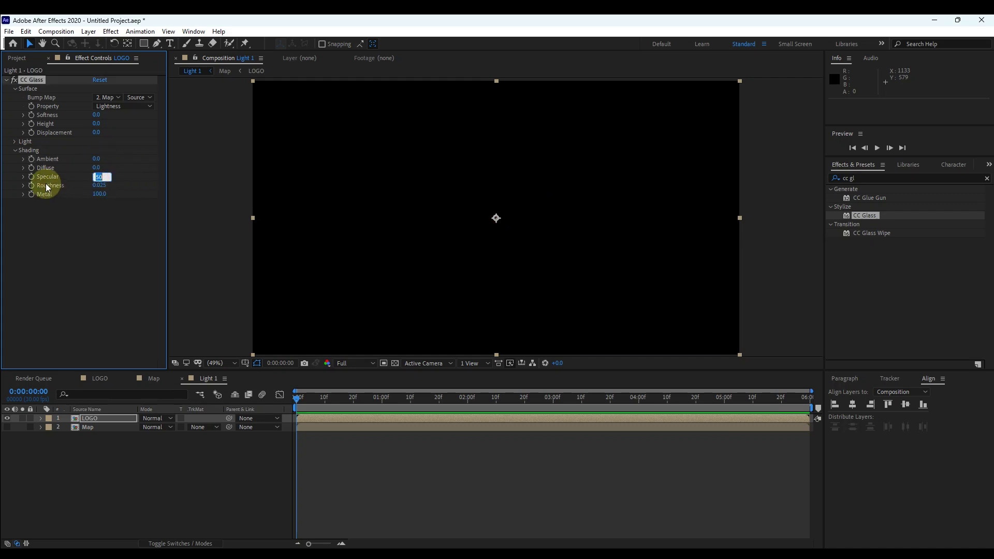
type("10")
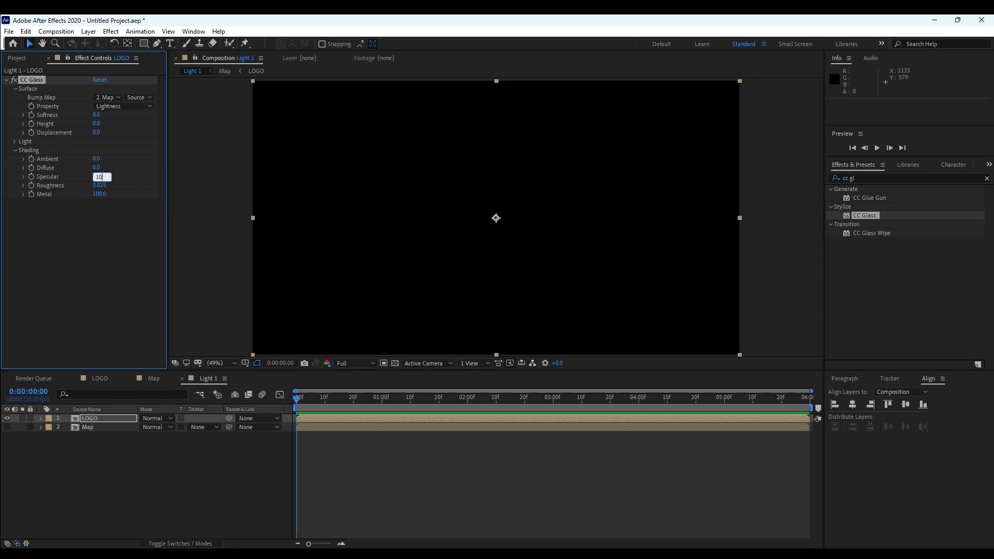
type("0")
left_click(99, 194)
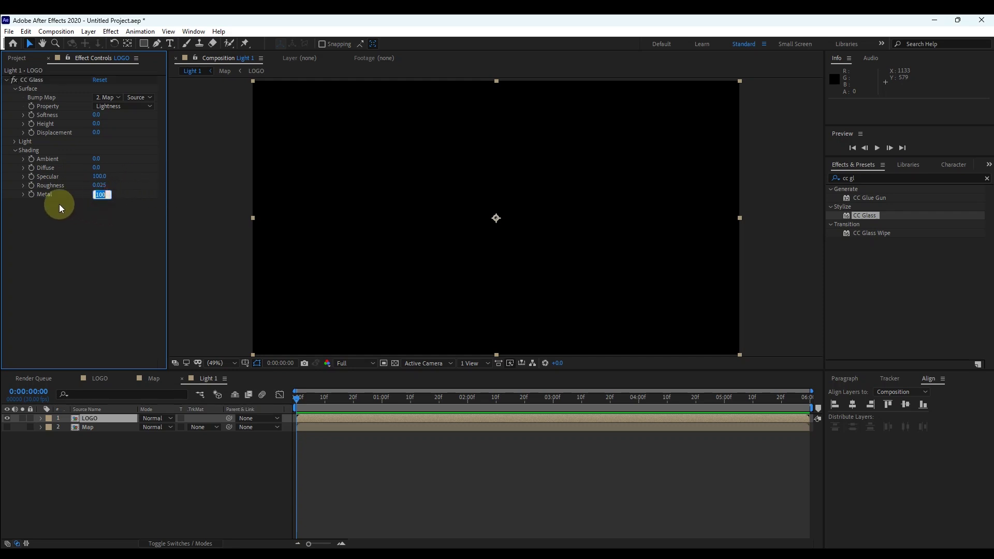
type("0")
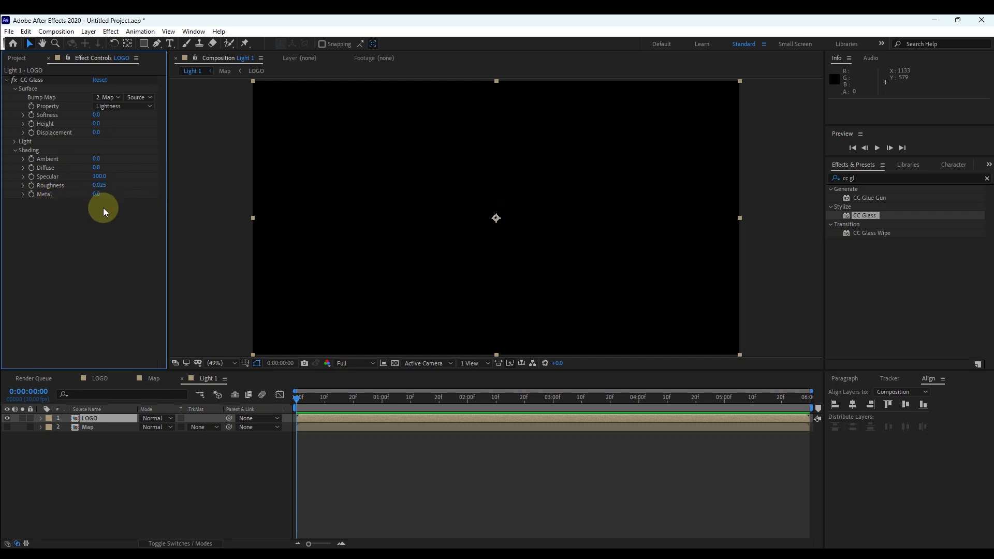
- Animate the CC Glass Roughness from 0.001 at 1 second to 0.5 at 0:00:04:15 and preview the result
left_click_drag(294, 398, 374, 402)
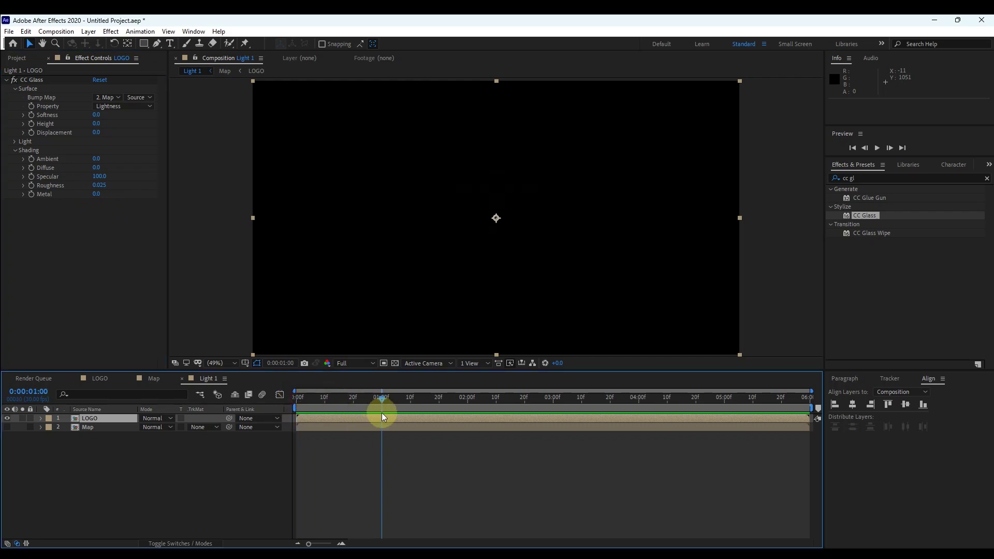
left_click(33, 185)
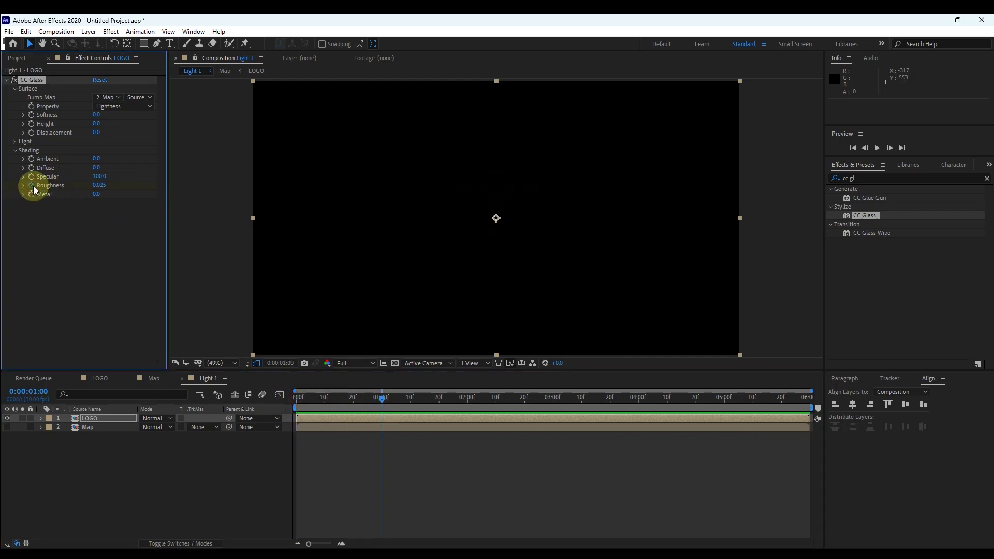
left_click(99, 185)
type("0")
left_click_drag(381, 399, 681, 402)
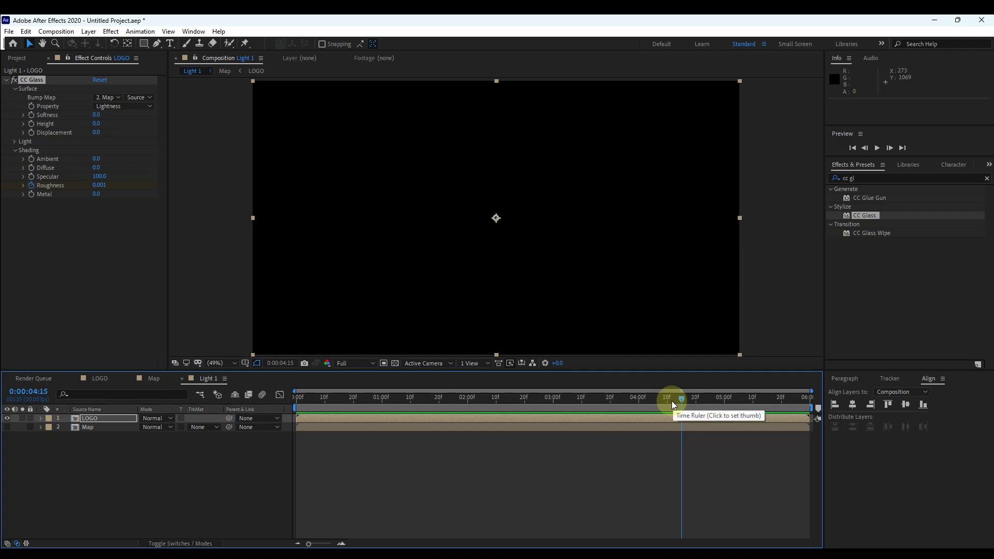
left_click(101, 188)
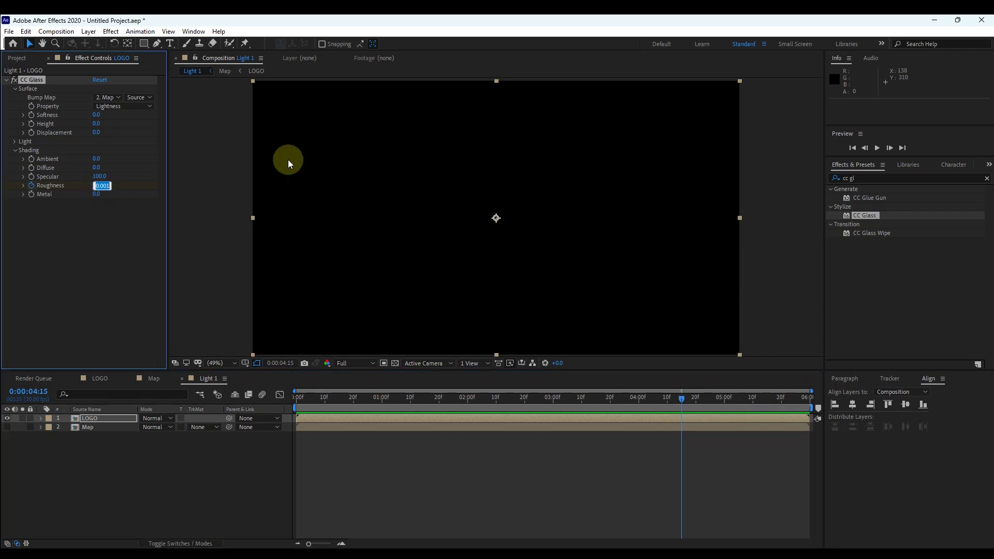
left_click(100, 218)
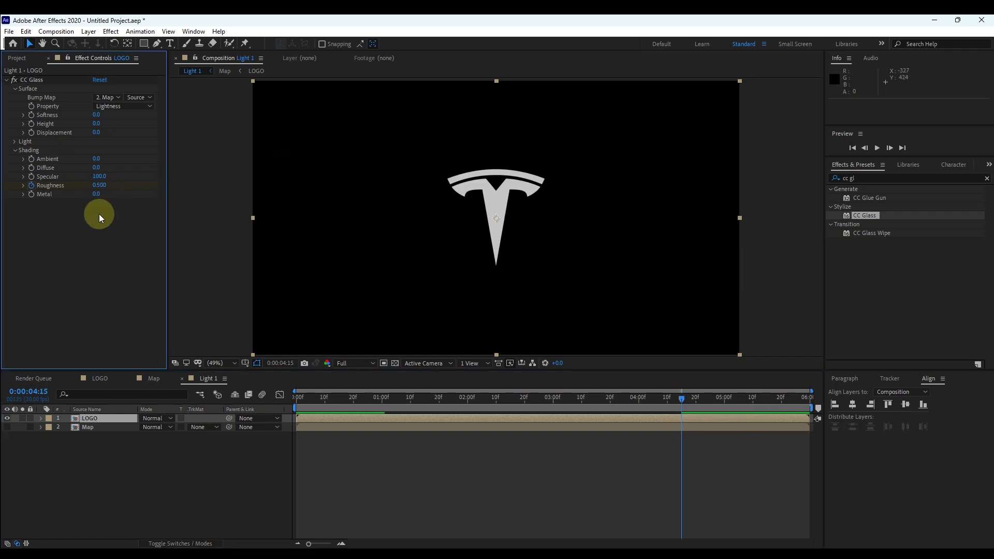
left_click_drag(681, 400, 297, 400)
key("space")
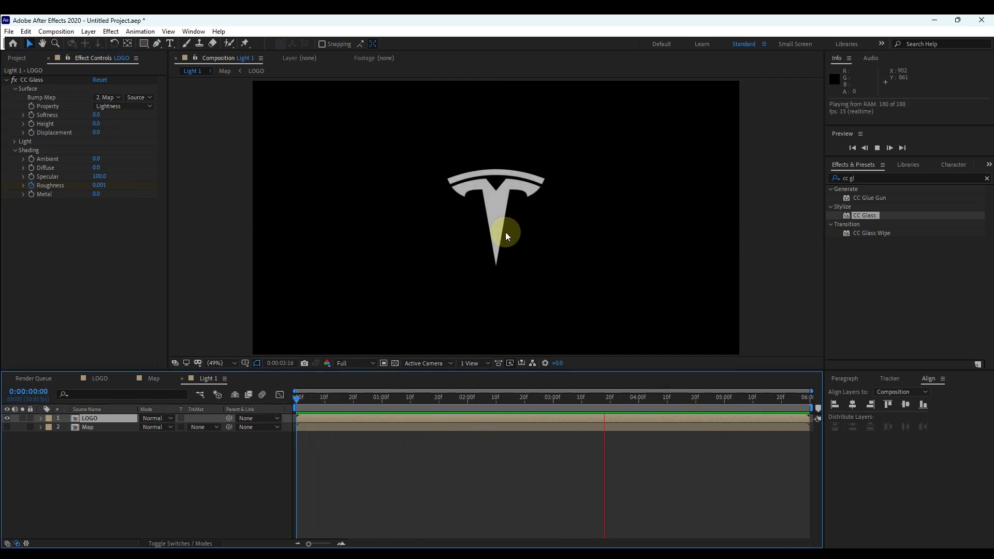
left_click(877, 148)
- Start animating the CC Glass Light Intensity with a keyframe of 0 at the beginning of the timeline
left_click(15, 142)
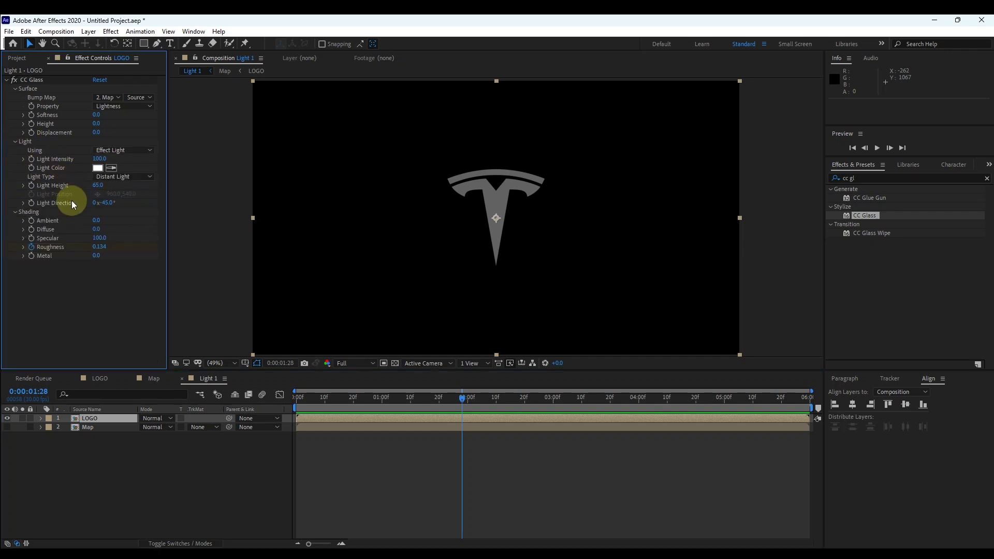
left_click_drag(92, 157, 96, 159)
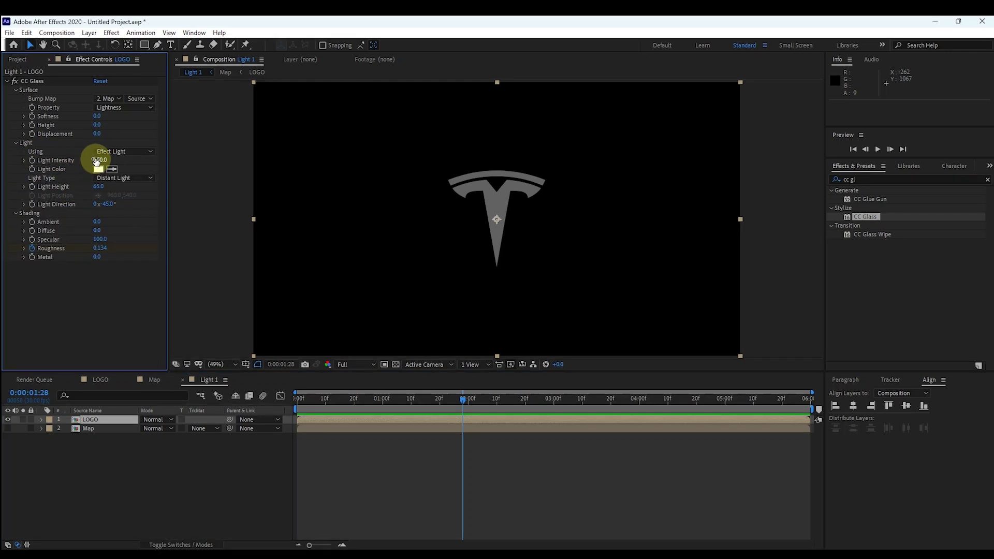
left_click(462, 409)
left_click_drag(463, 405, 288, 406)
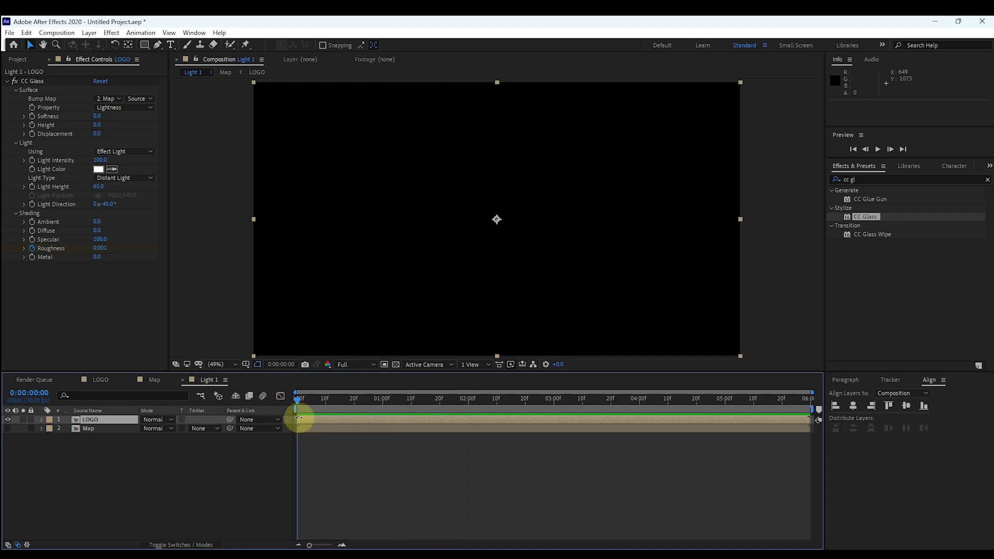
left_click(32, 163)
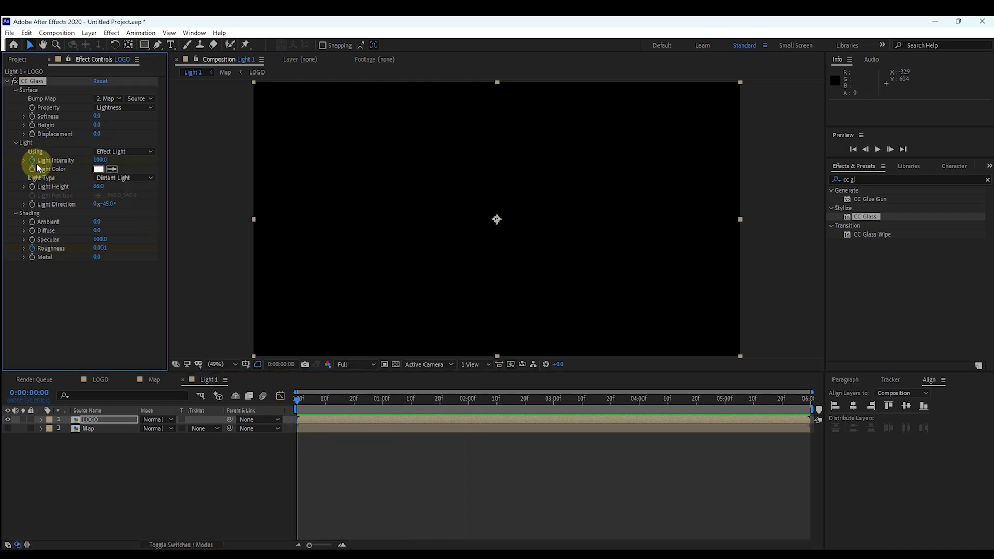
left_click_drag(106, 159, 48, 162)
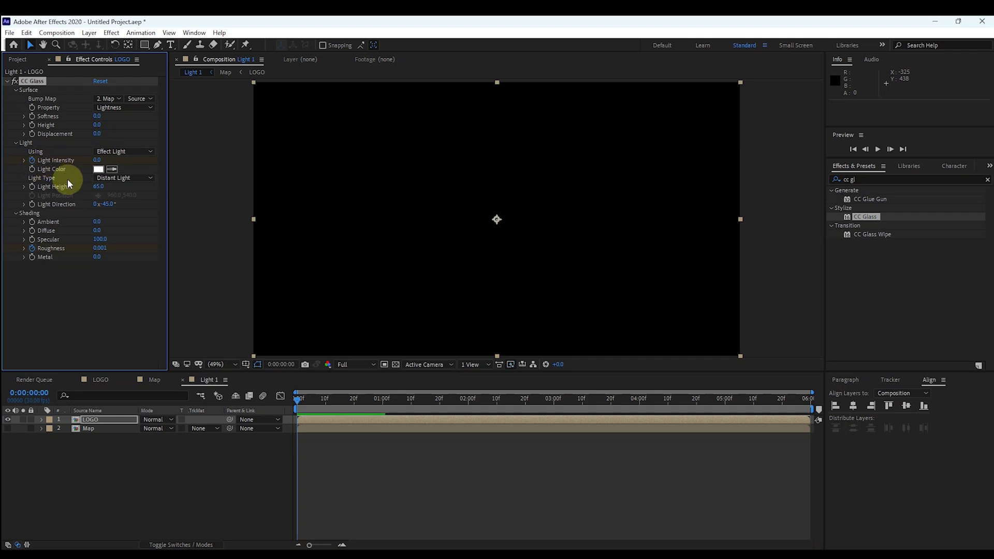
- Add Light Intensity keyframes of 40 at 1 second and 300 at 0:00:04:15
left_click(300, 401)
left_click_drag(299, 401, 383, 410)
left_click(98, 161)
type("40")
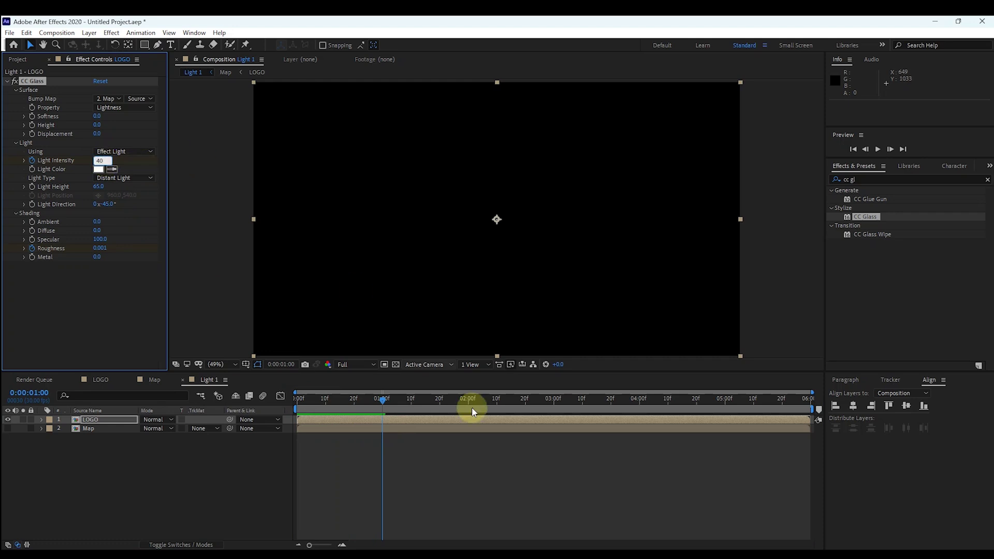
left_click_drag(383, 400, 682, 410)
left_click(98, 160)
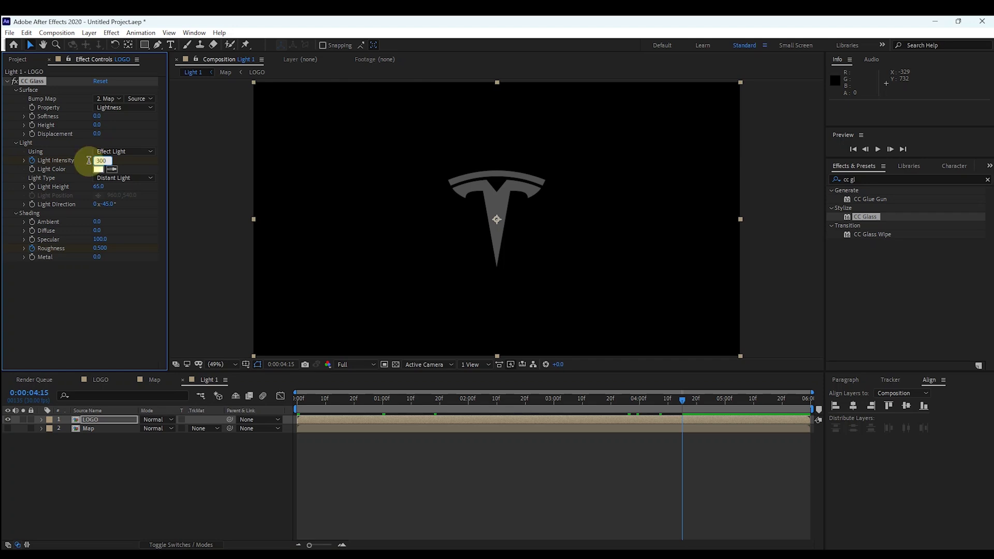
left_click(128, 160)
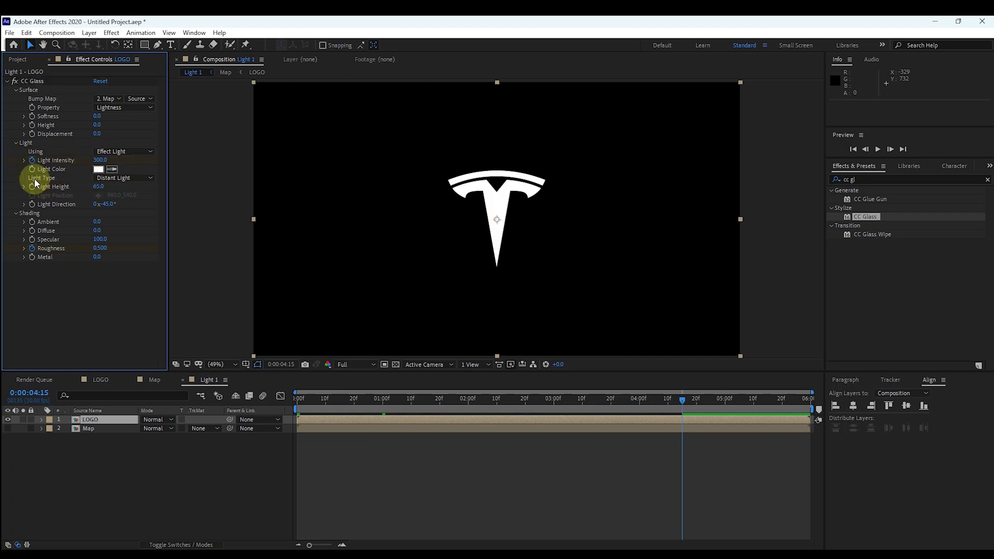
- Change the CC Glass light type to Point Light and apply Easy Ease to all Light Intensity and Roughness keyframes
left_click(137, 178)
left_click(125, 200)
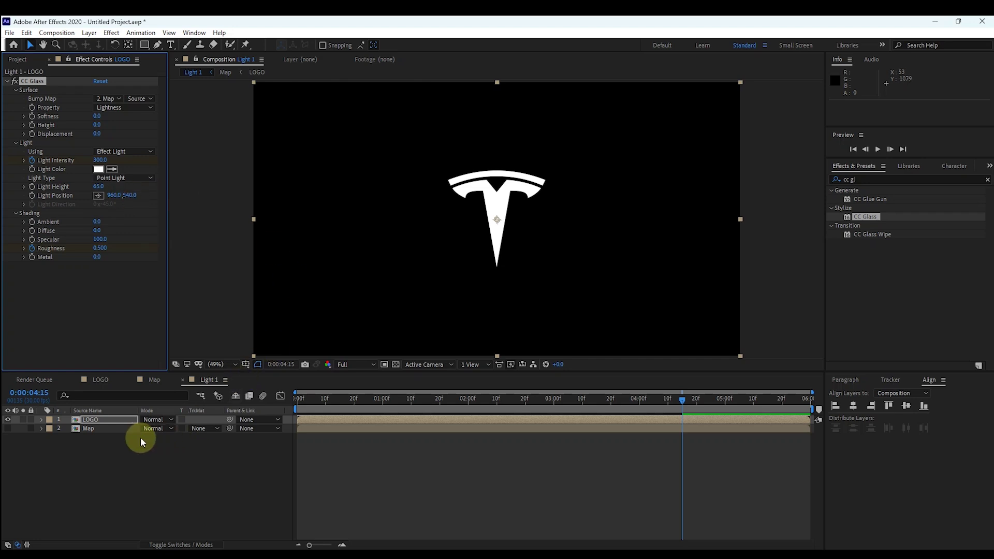
left_click(95, 421)
key("u")
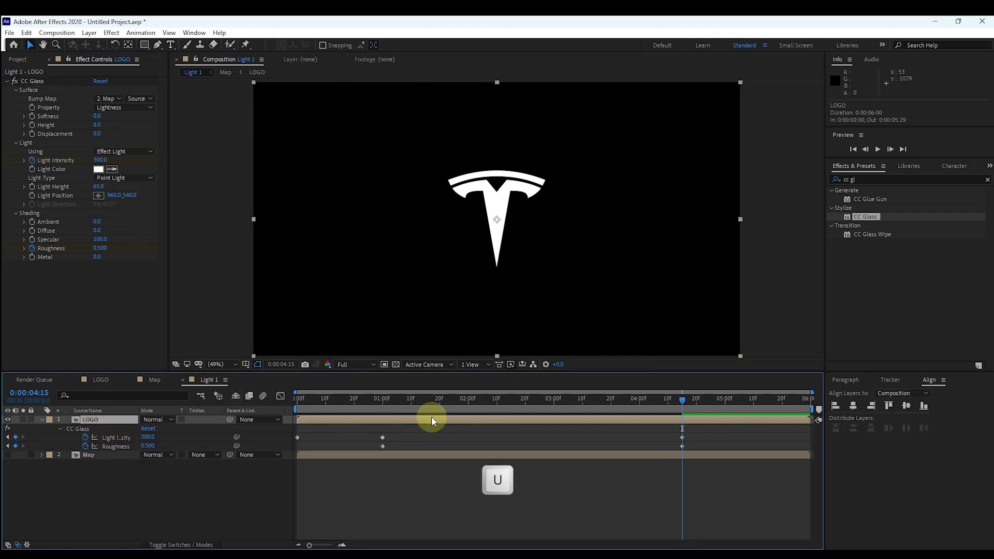
left_click_drag(693, 434, 301, 449)
right_click(383, 447)
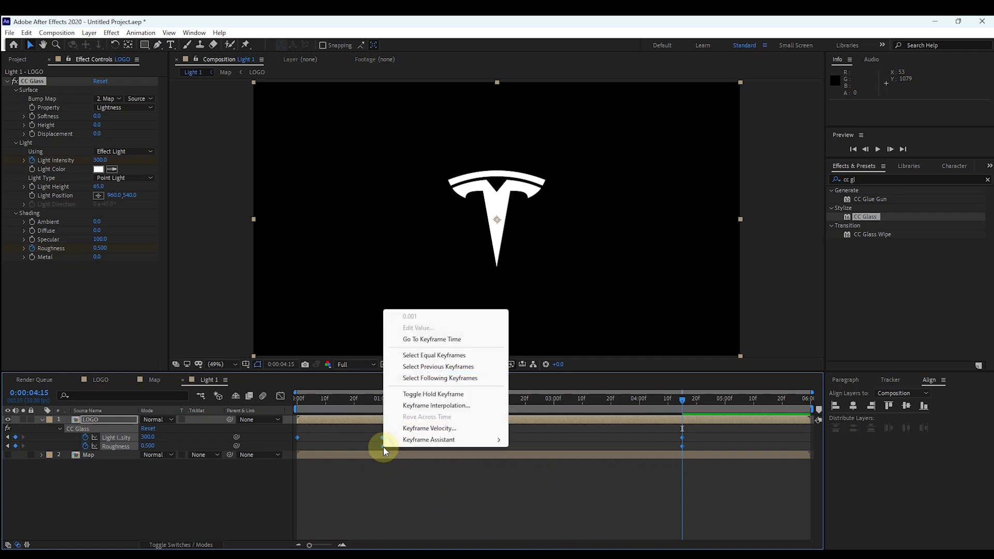
mouse_move(409, 439)
left_click(543, 475)
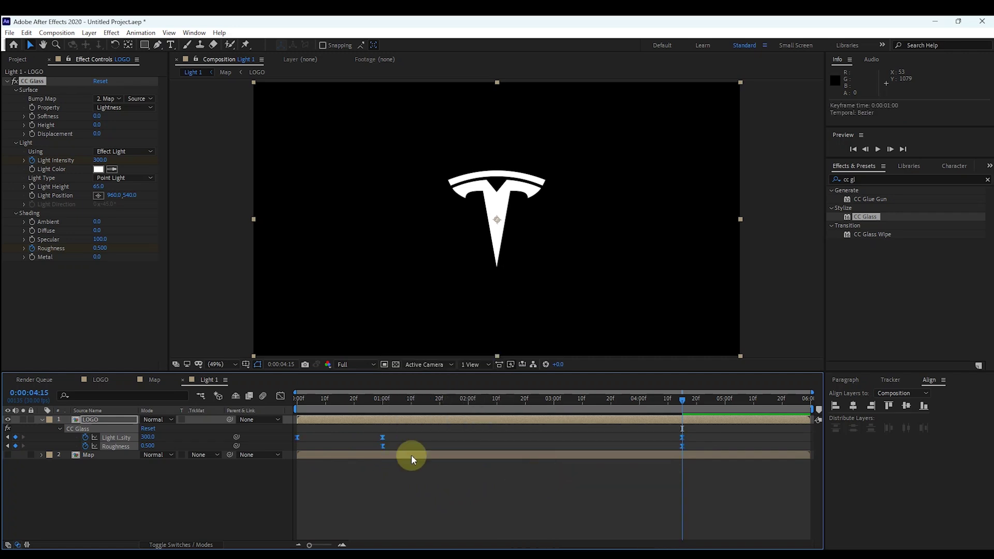
- Reshape the speed curves of the LOGO layer's CC Glass keyframes in the Graph Editor by lengthening their easing handles
left_click(280, 396)
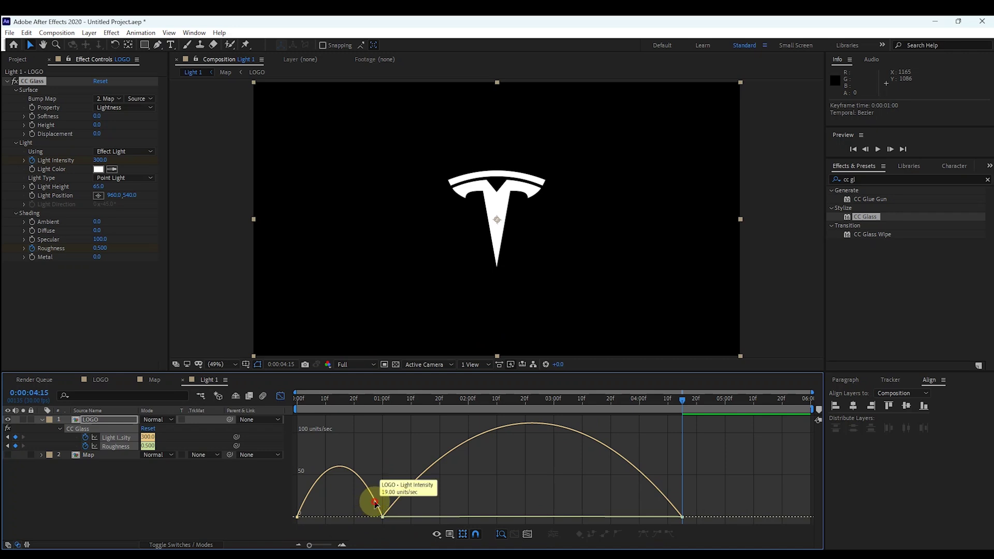
key("ctrl+a")
left_click_drag(311, 515, 329, 513)
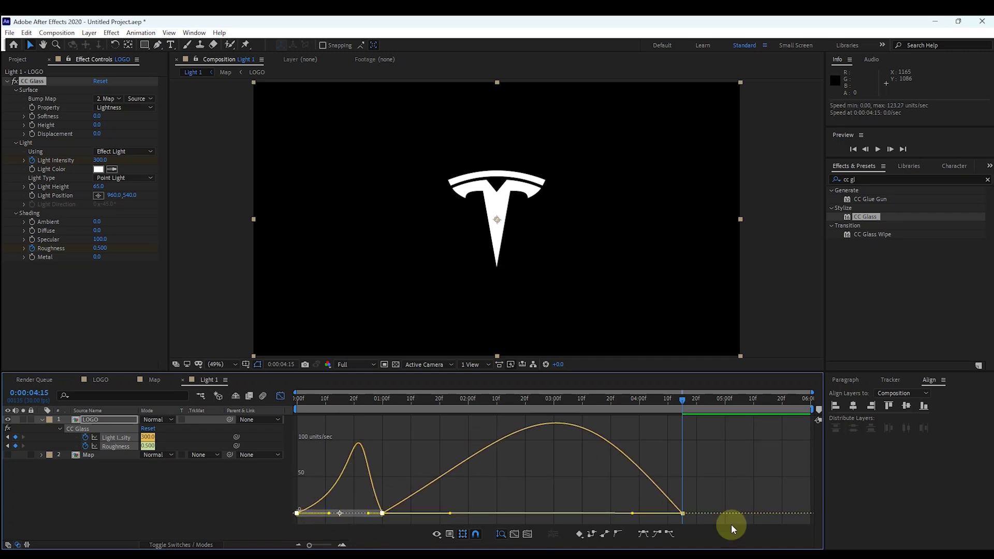
left_click(656, 498)
left_click_drag(633, 514, 591, 515)
left_click(279, 395)
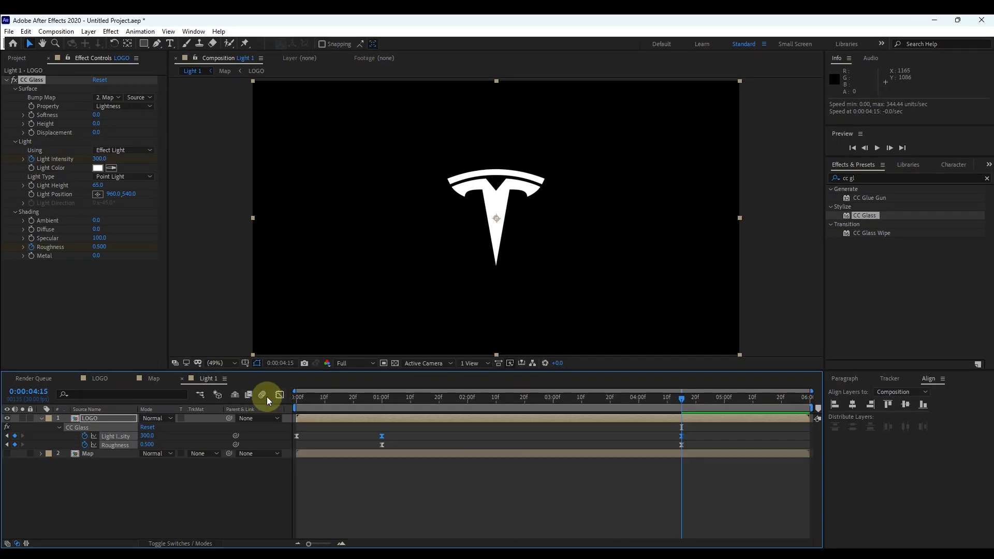
key("u")
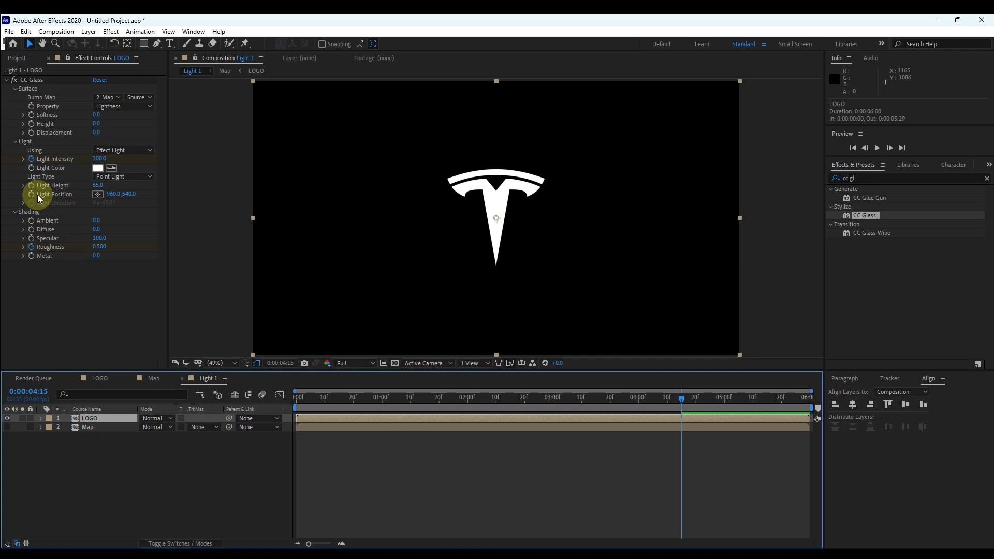
- Animate the Light Position from about 1521, 548 at the start to the logo's centre at 0:00:04:15 and preview it
left_click_drag(621, 399, 287, 402)
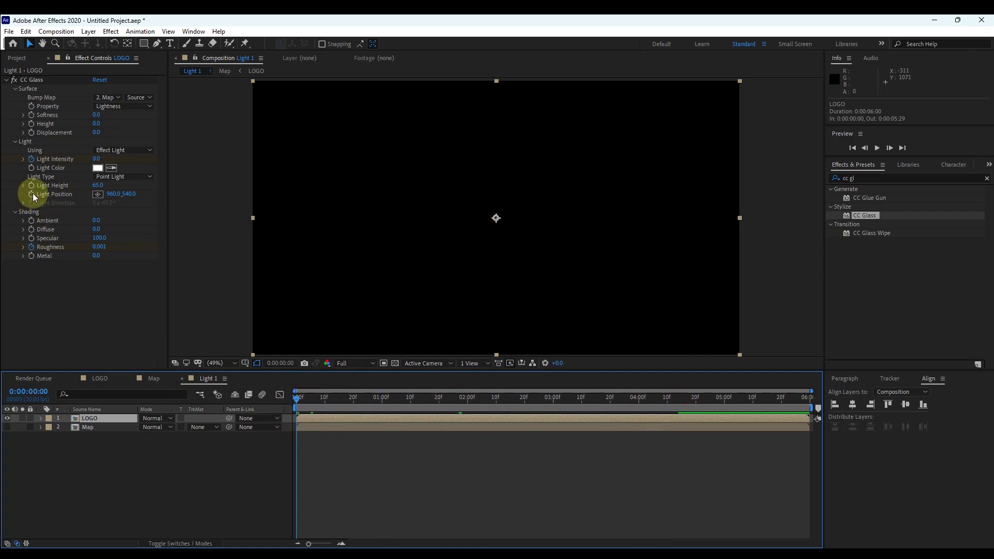
left_click(47, 196)
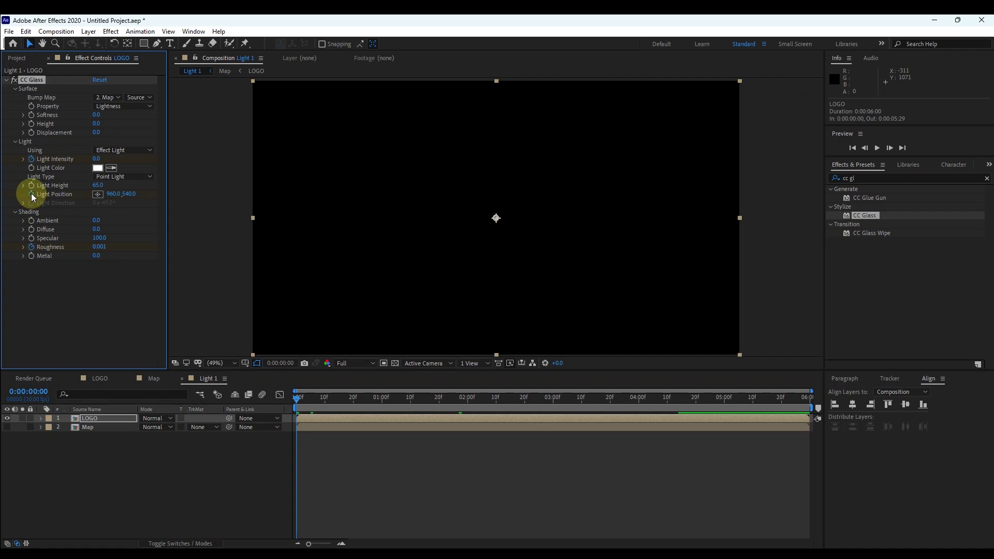
left_click_drag(496, 218, 639, 218)
left_click_drag(326, 393, 681, 397)
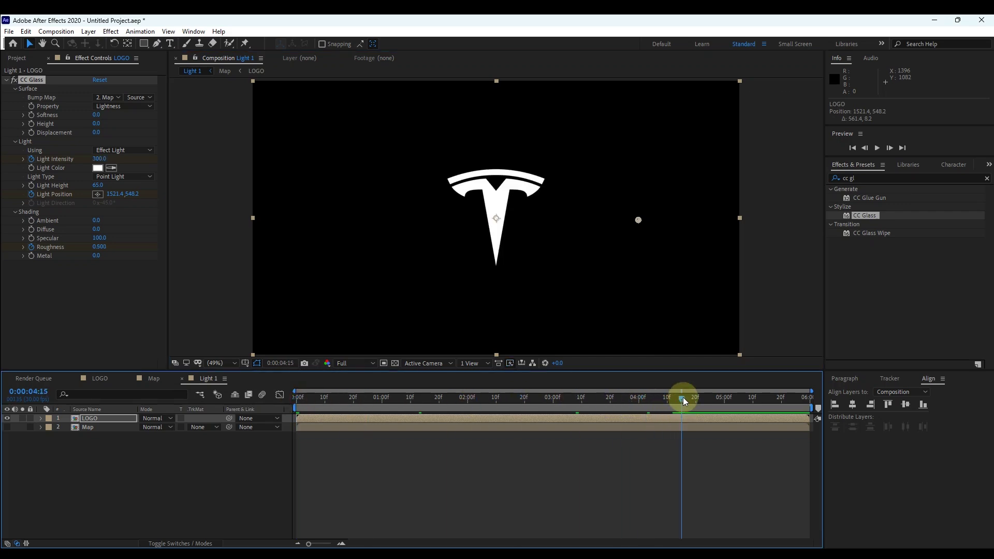
left_click_drag(639, 220, 496, 218)
left_click_drag(654, 402, 296, 413)
left_click(877, 148)
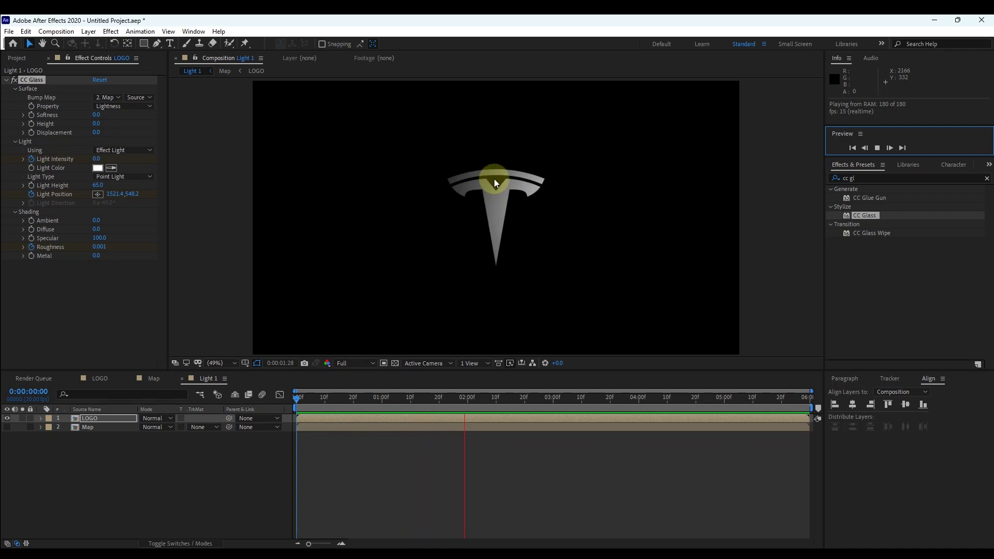
left_click_drag(542, 400, 450, 405)
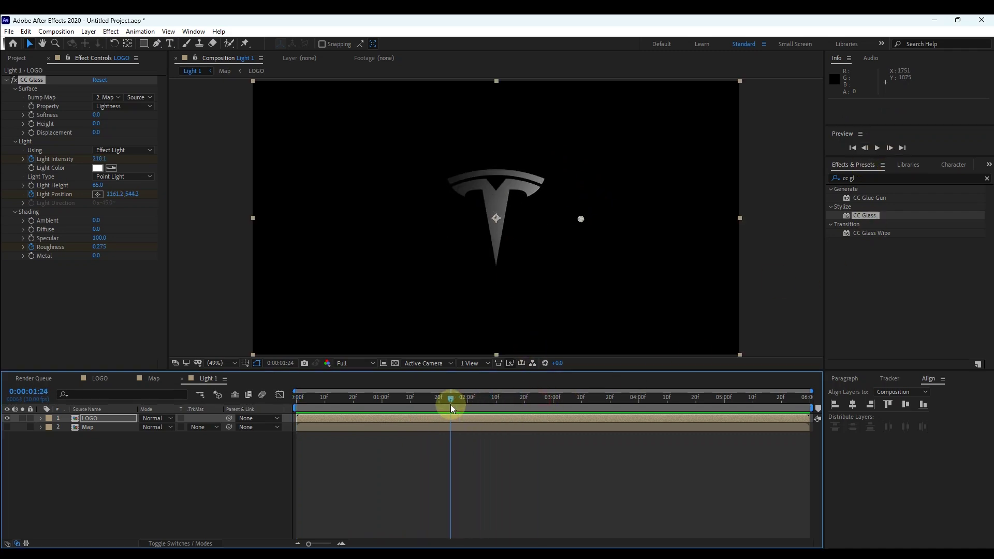
- Reveal the LOGO layer's keyframes and apply Easy Ease to the Light Position and Roughness keyframes
left_click(97, 419)
key("u")
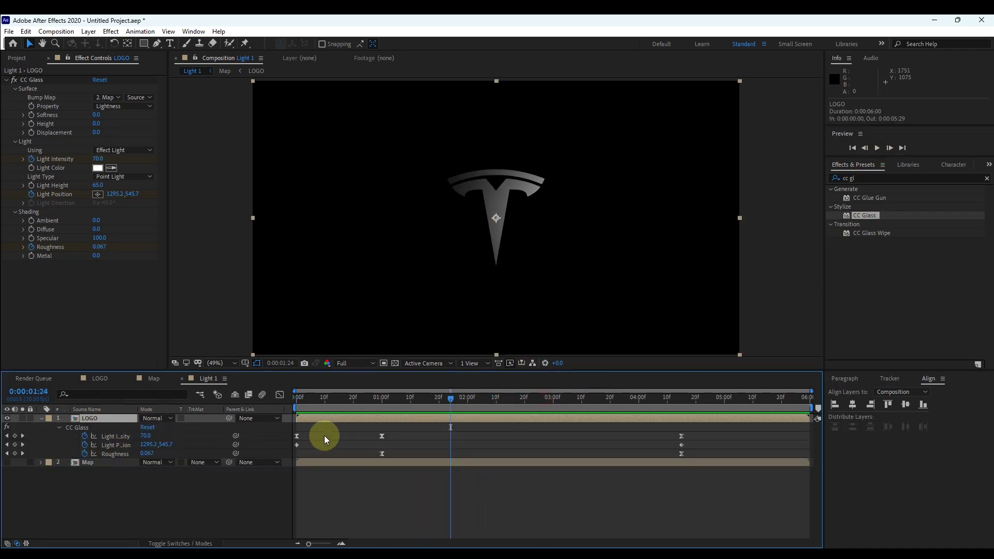
mouse_move(694, 440)
left_mouse_down()
mouse_move(393, 441)
mouse_move(290, 453)
mouse_move(296, 443)
left_mouse_up()
right_click(296, 443)
mouse_move(337, 436)
left_click(455, 469)
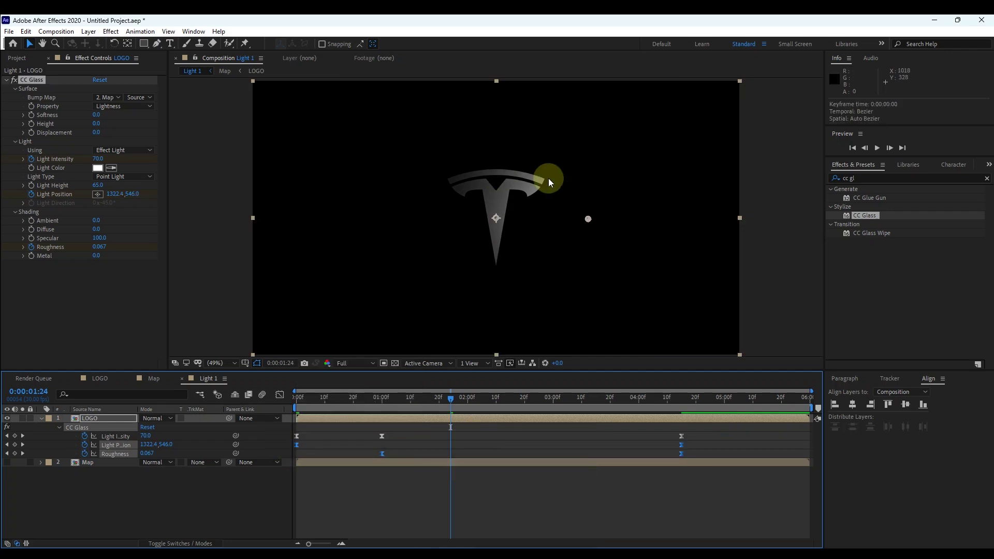
- Collapse the LOGO layer's properties, duplicate the Light 1 composition as Light 2 and open the duplicate
left_click_drag(452, 395, 467, 435)
left_click(42, 418)
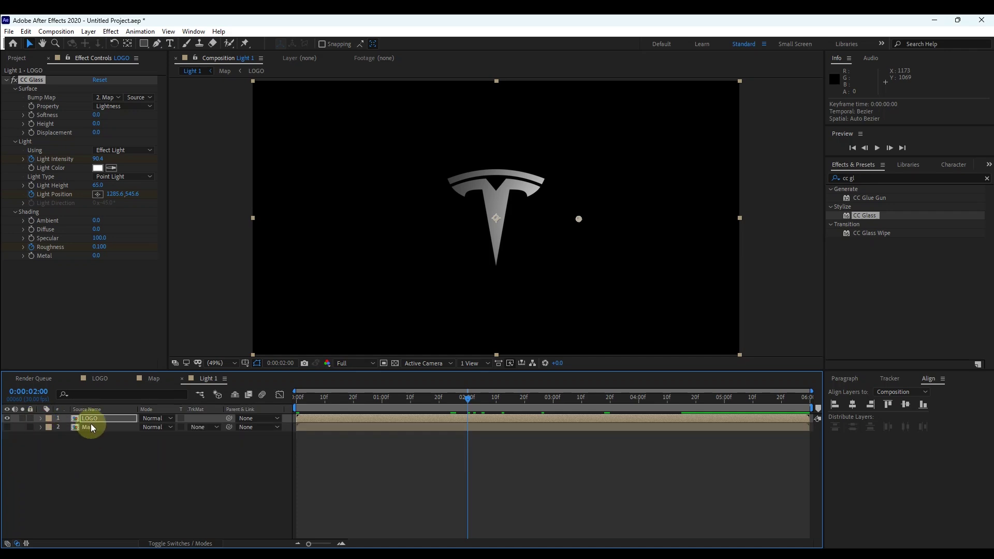
left_click(101, 418)
left_click(21, 59)
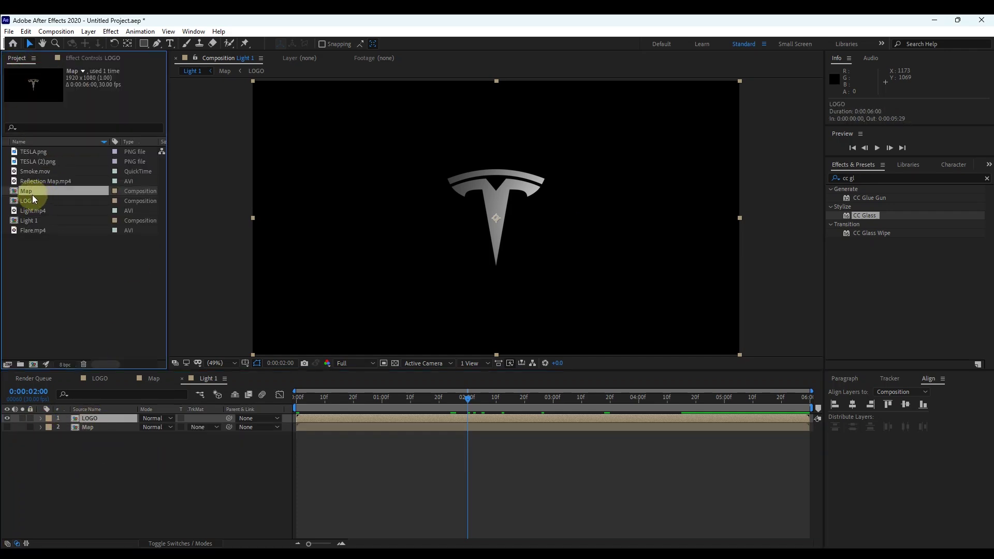
left_click(25, 222)
key("ctrl+d")
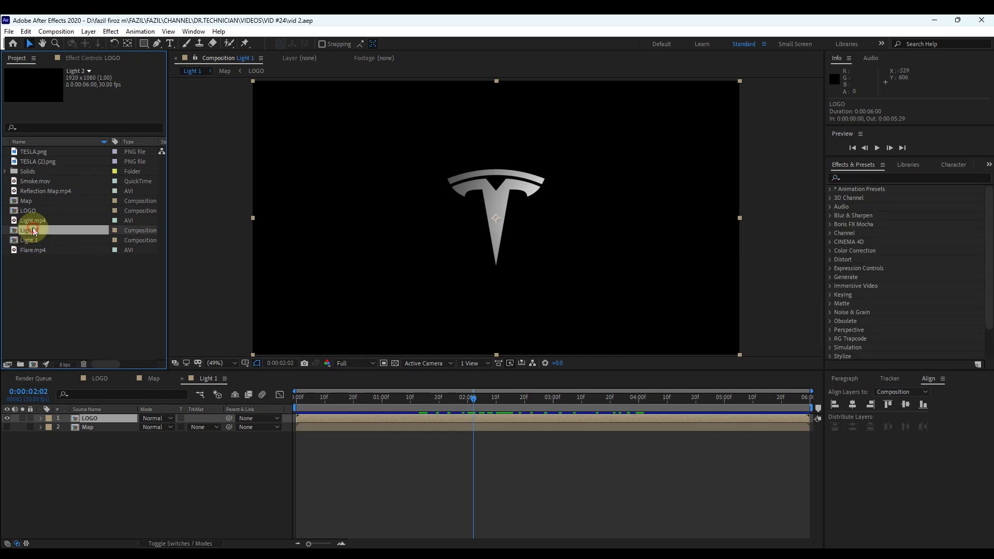
double_click(36, 229)
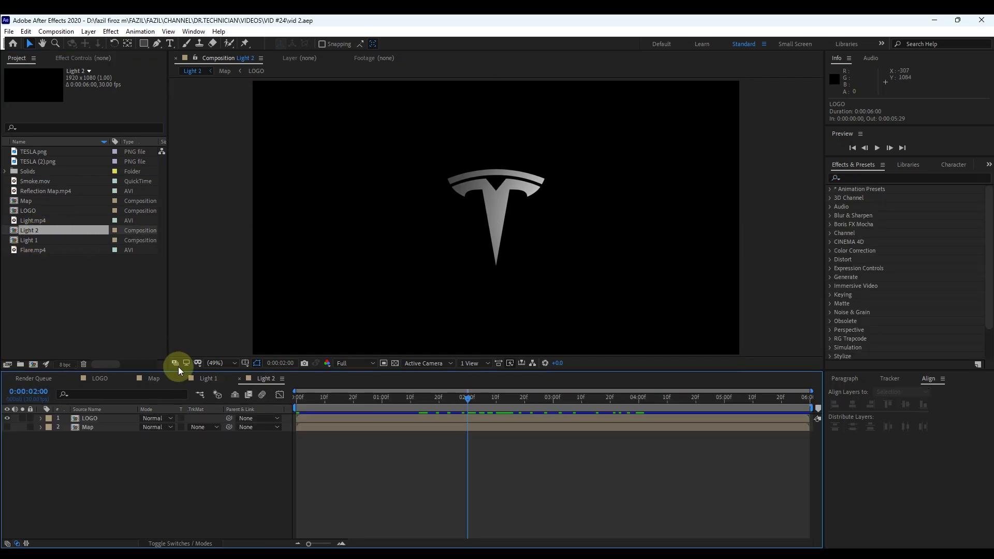
- Set the CC Glass surface of Light 2's LOGO layer to Softness 65, Height -10 and Displacement -200
left_click(89, 419)
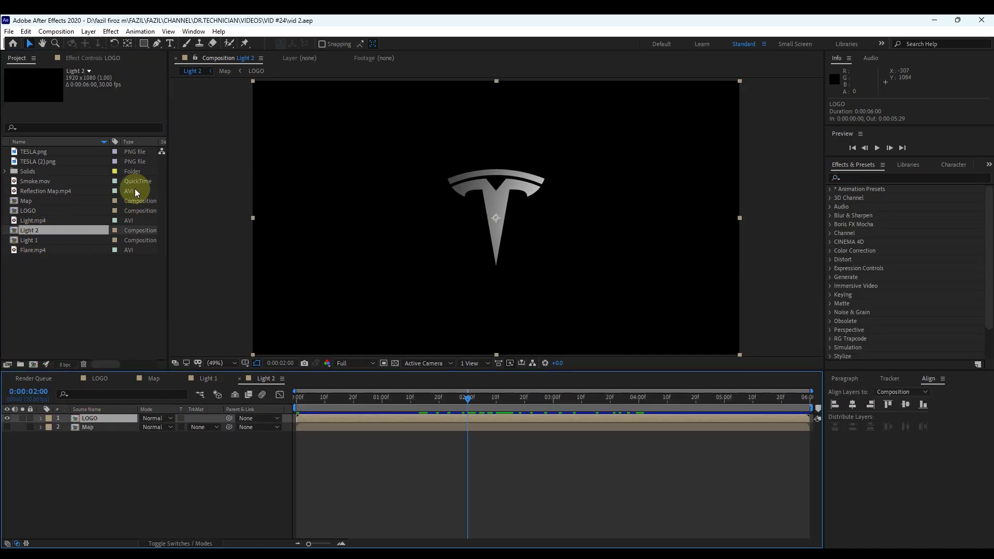
left_click(95, 59)
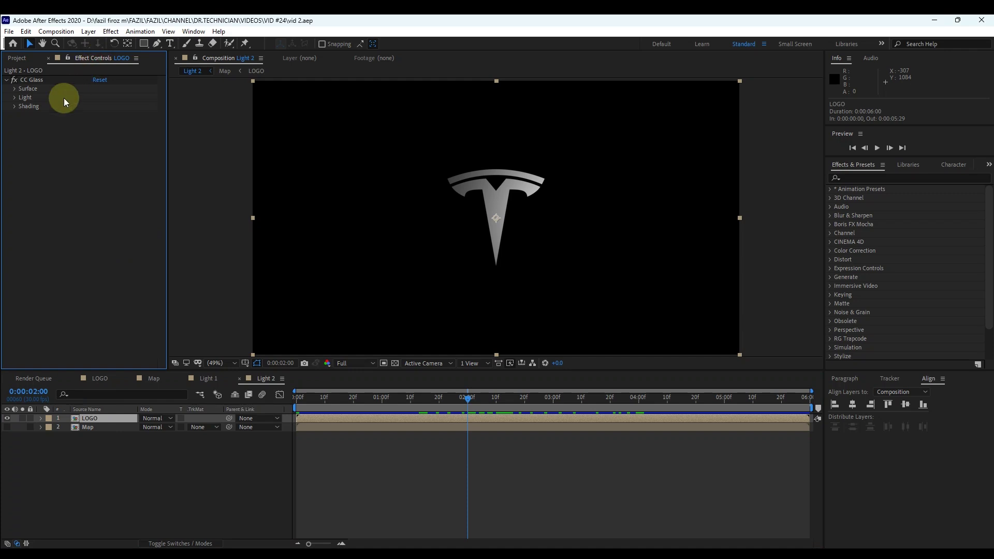
left_click(15, 89)
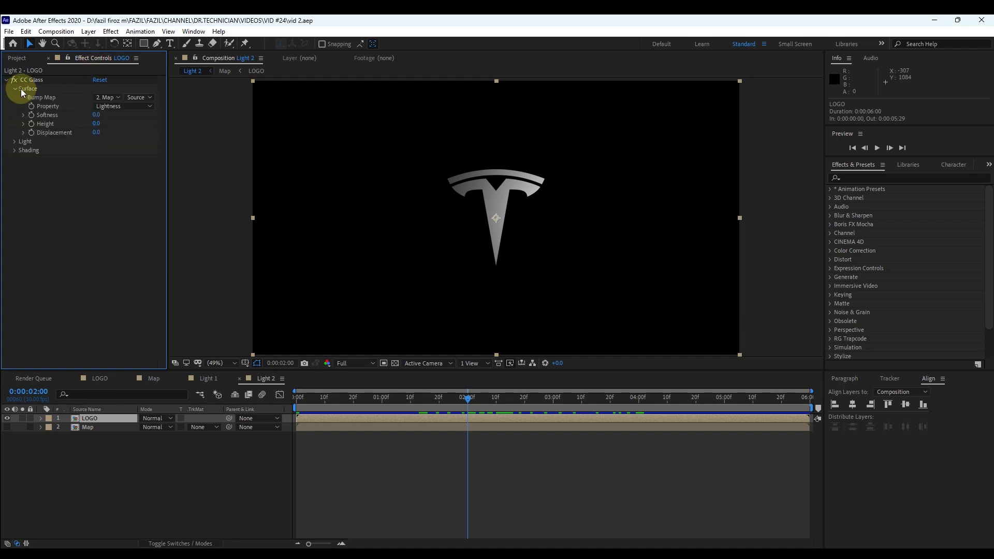
left_click(104, 117)
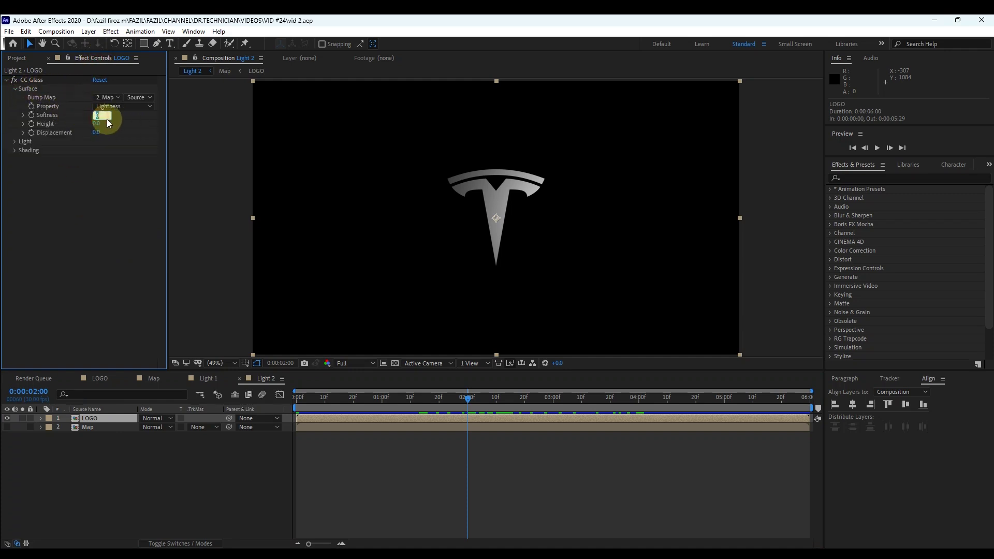
type("65")
key("Return")
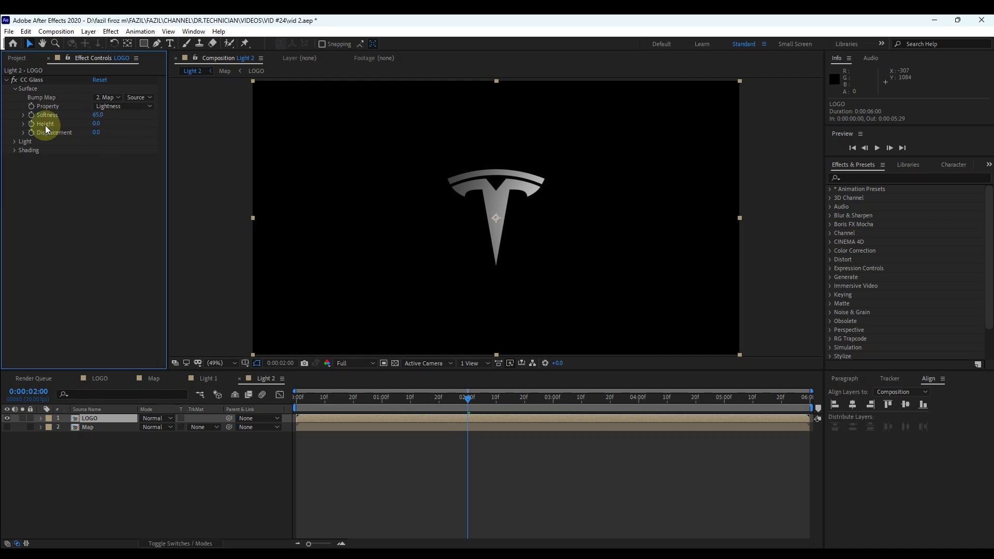
left_click(97, 125)
type("-10")
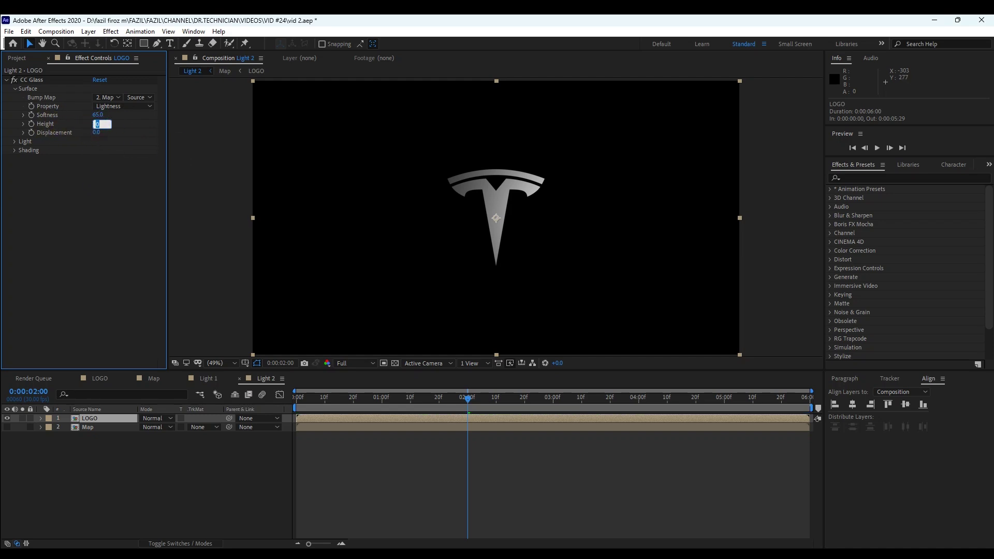
key("Return")
left_click(97, 133)
type("-200")
key("Return")
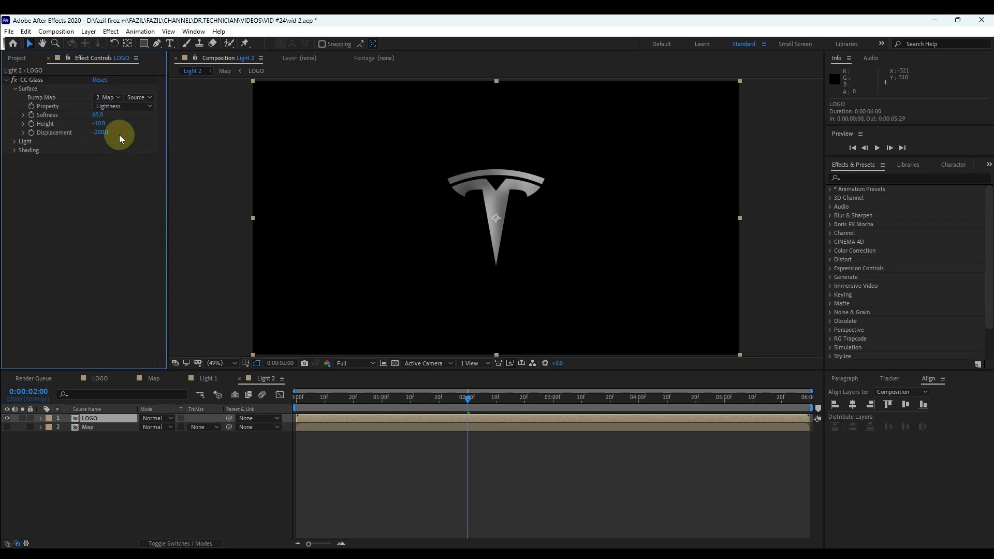
- Remove the Roughness animation from the LOGO layer's CC Glass shading and set Roughness to 0.01
left_click(14, 150)
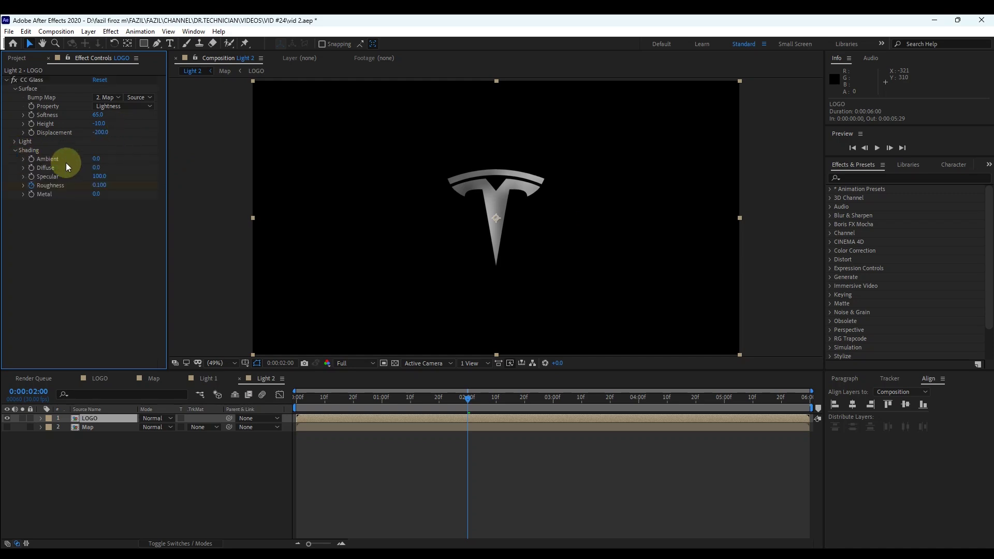
left_click(30, 189)
left_click(100, 185)
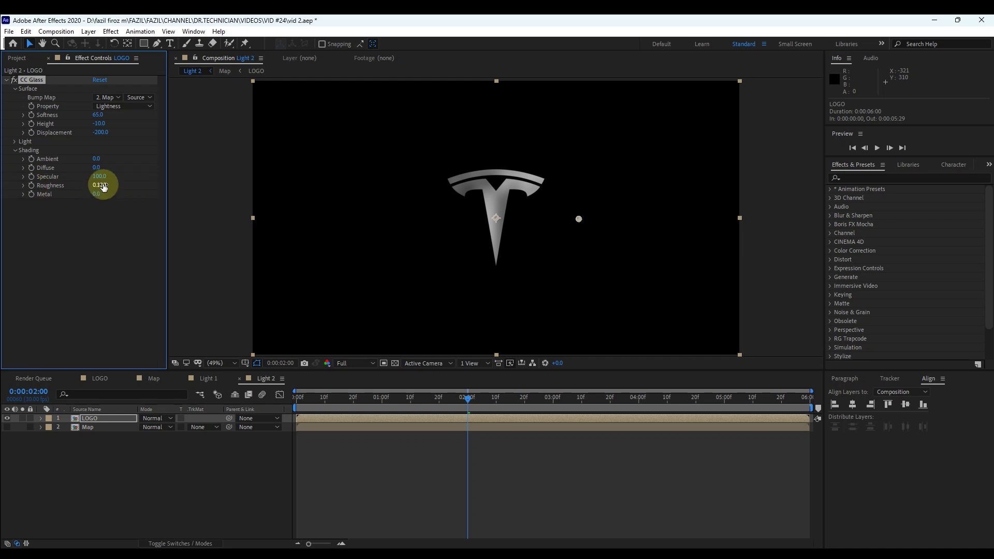
type("0.01")
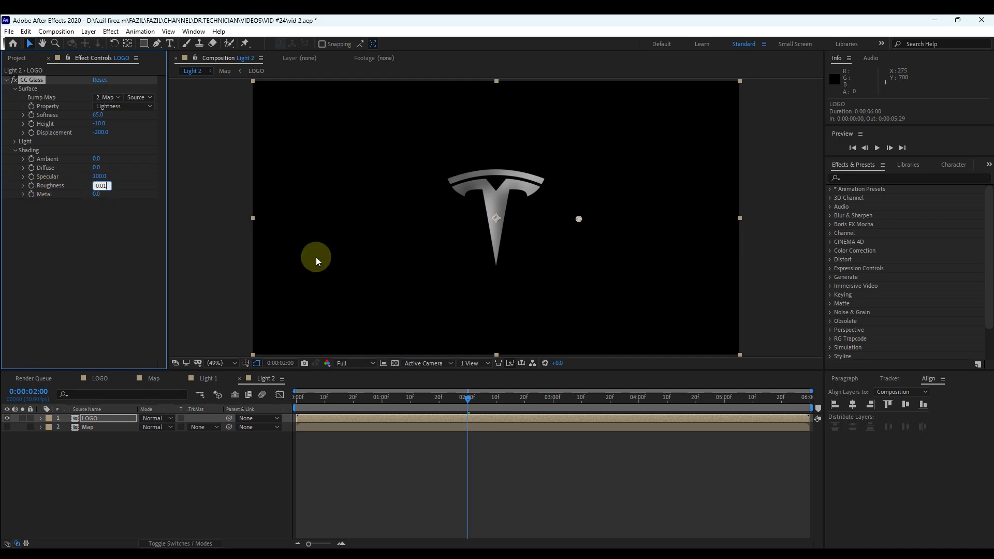
left_click(104, 187)
left_click_drag(470, 399, 570, 402)
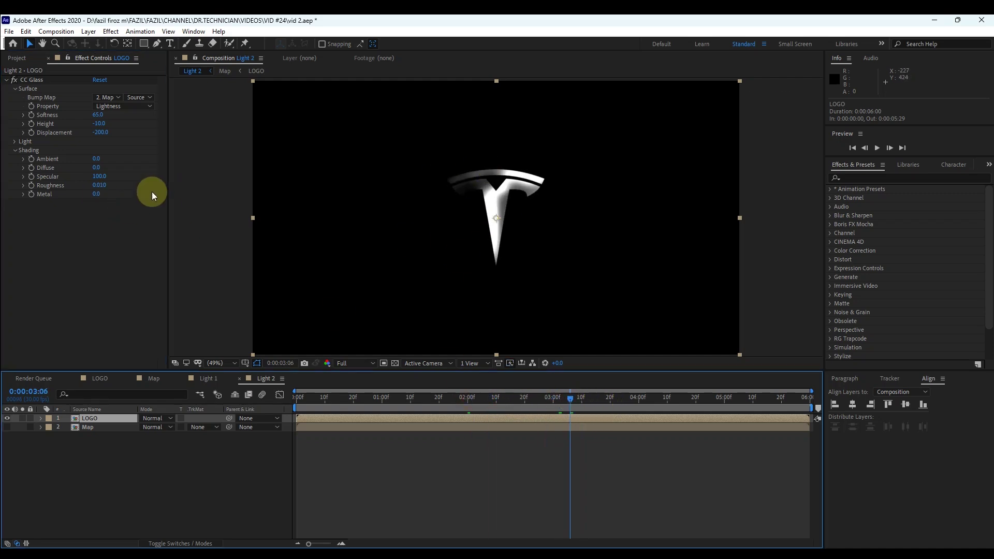
- Move the LOGO layer's middle Light Intensity keyframe to 0:00:01:15 and set its value to 140
left_click(14, 141)
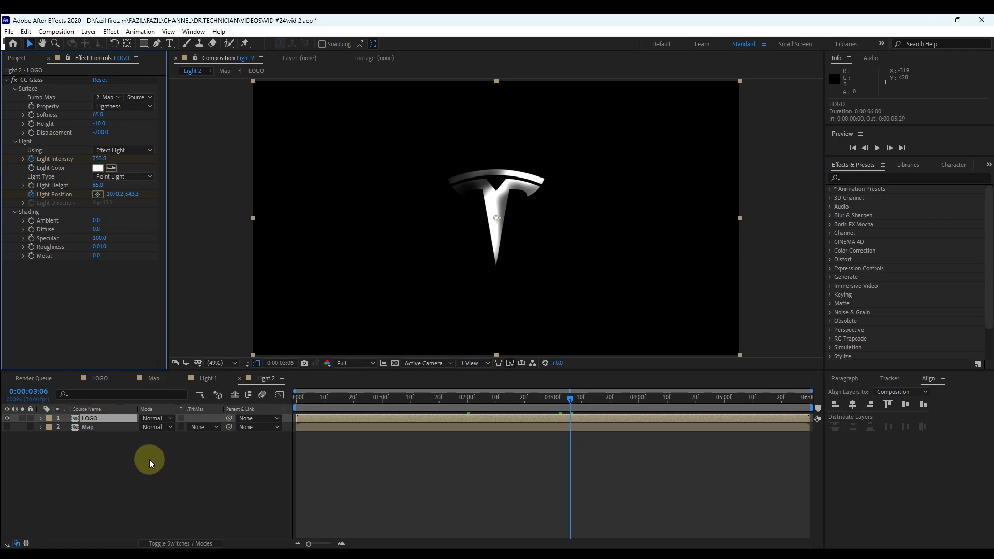
key("u")
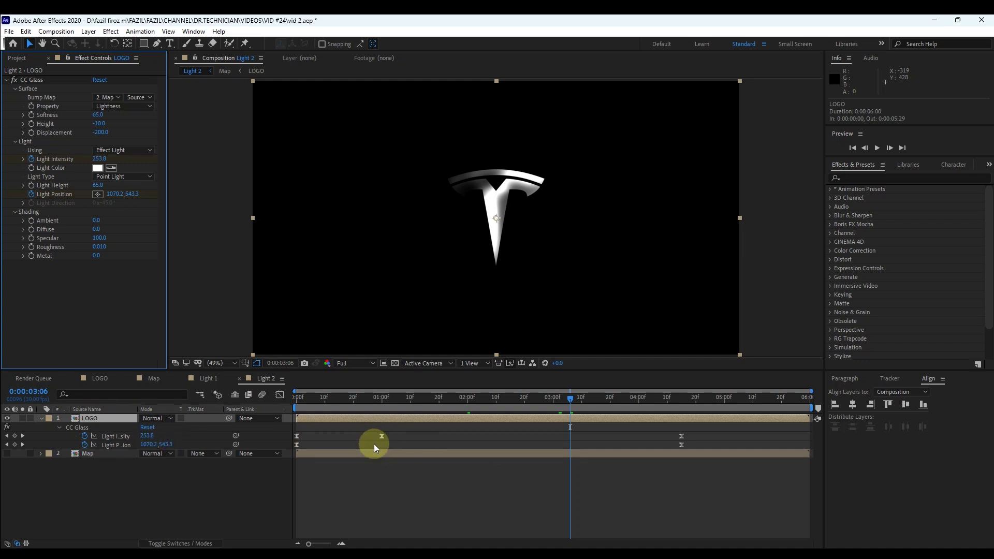
left_click_drag(427, 399, 423, 398)
left_click_drag(382, 437, 427, 438)
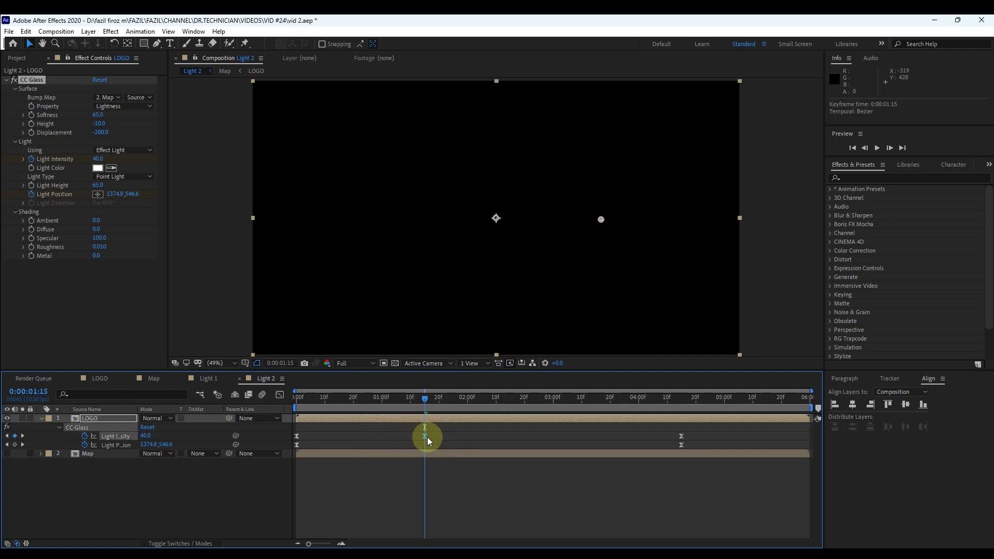
left_click(146, 435)
type("140")
left_click(175, 436)
- Set the final Light Intensity keyframe at 0:00:04:15 to 0
left_click_drag(425, 399, 681, 406)
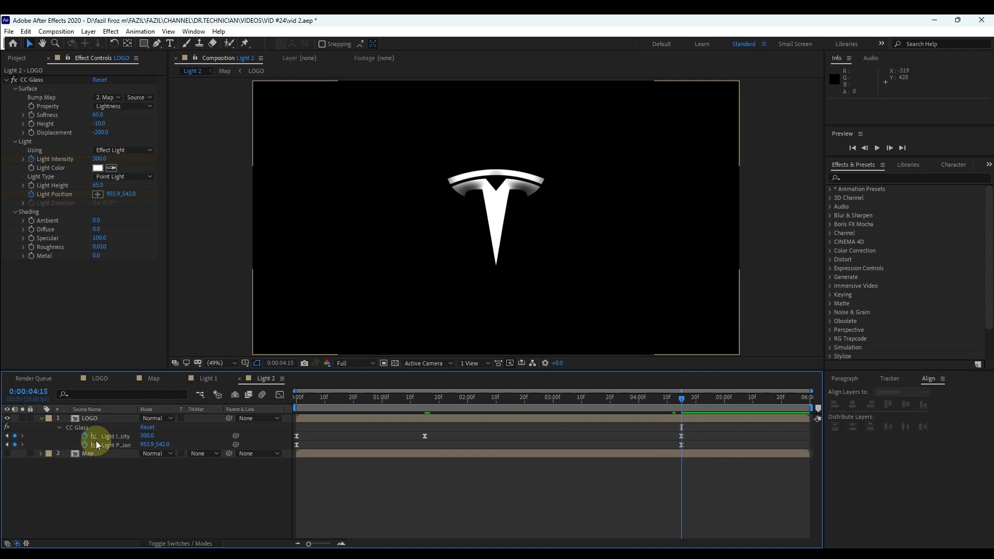
left_click(147, 436)
type("0")
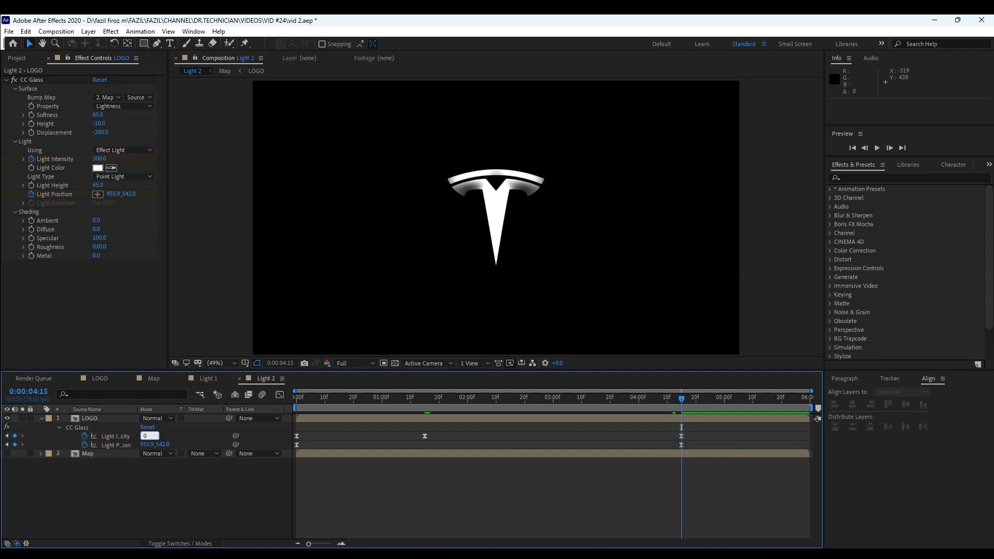
key("Return")
mouse_move(682, 395)
left_mouse_down()
mouse_move(359, 426)
mouse_move(420, 402)
mouse_move(636, 424)
mouse_move(527, 425)
mouse_move(557, 429)
mouse_move(501, 418)
mouse_move(679, 413)
left_mouse_up()
- Set the Light Position to about 419, 540 at 0:00:04:15 and add a keyframe of about 960, 738 at 0:00:01:15
left_click(106, 446)
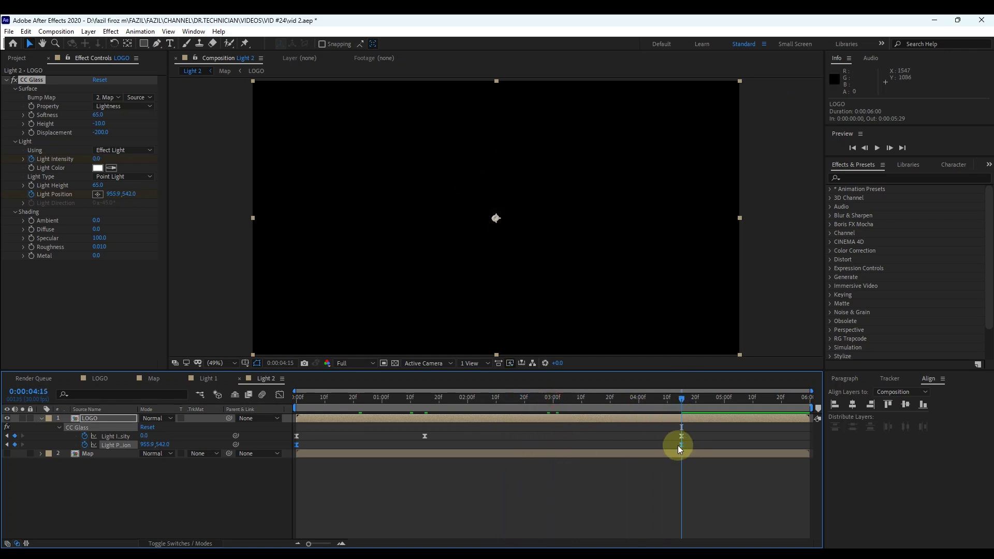
left_click(497, 221)
left_click_drag(497, 221, 360, 219)
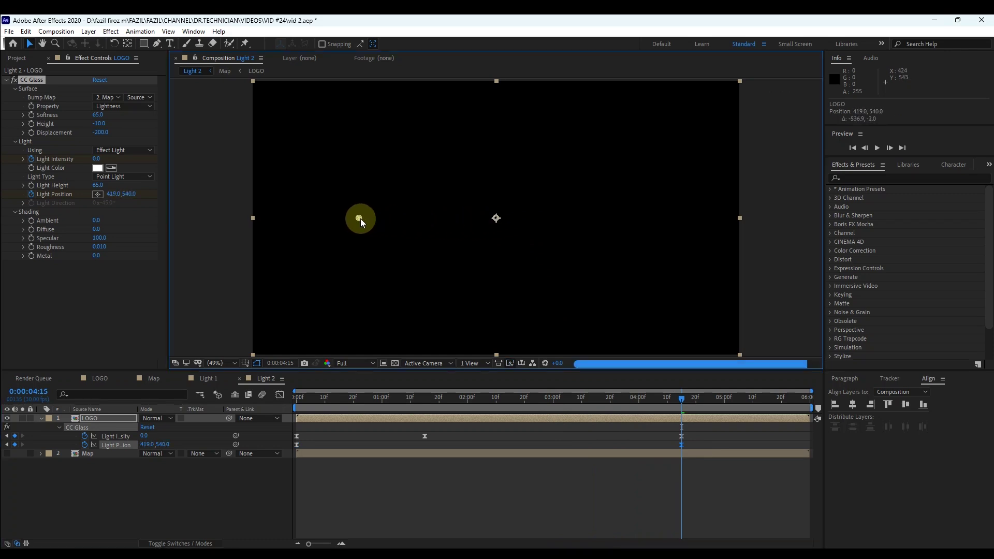
left_click(681, 400)
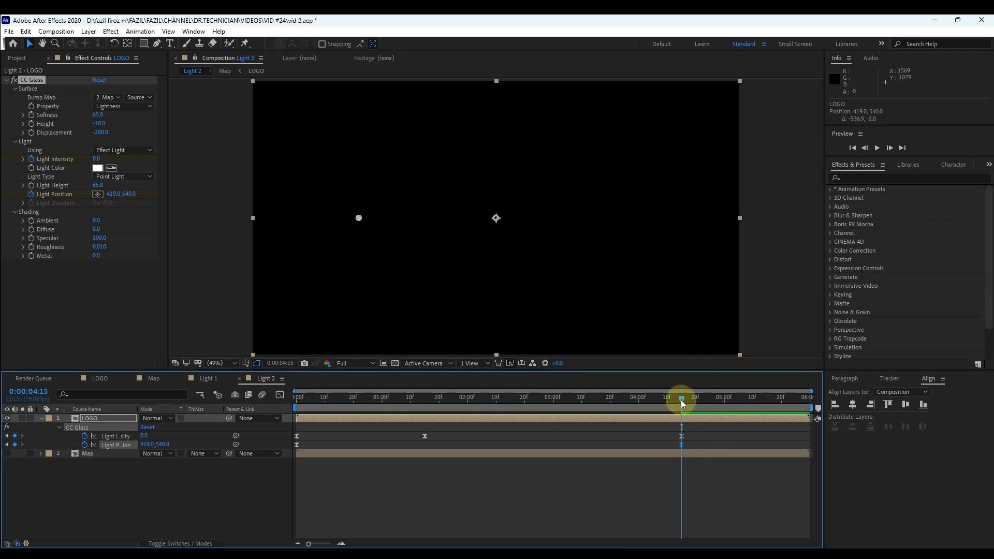
left_click_drag(682, 400, 420, 396)
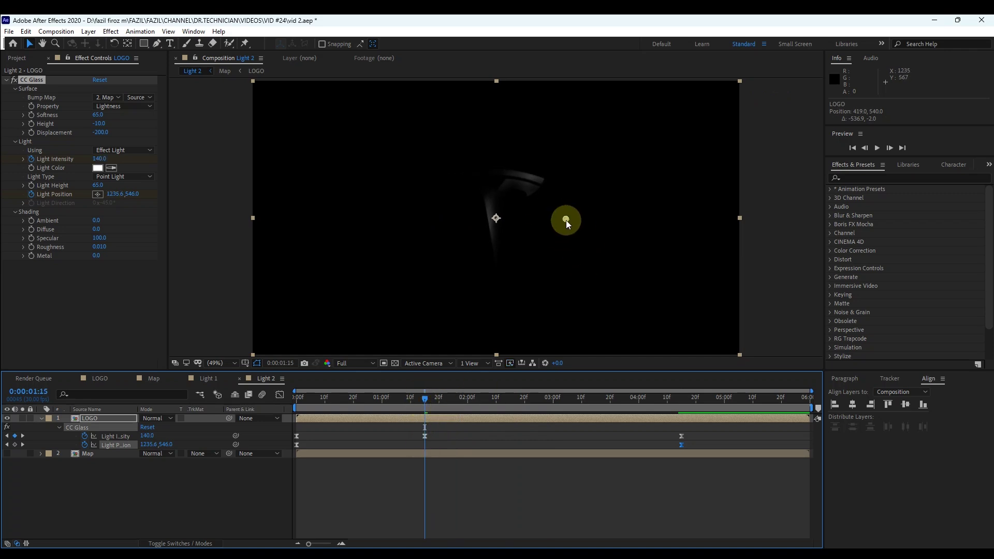
left_click_drag(566, 220, 496, 268)
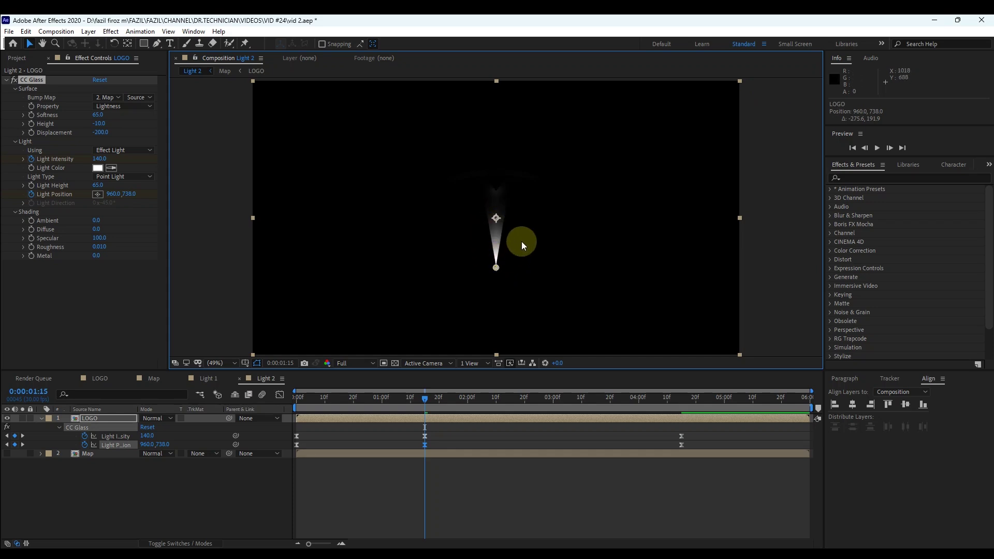
- Preview the Light 2 animation and collapse the LOGO layer's properties
left_click_drag(423, 399, 327, 402)
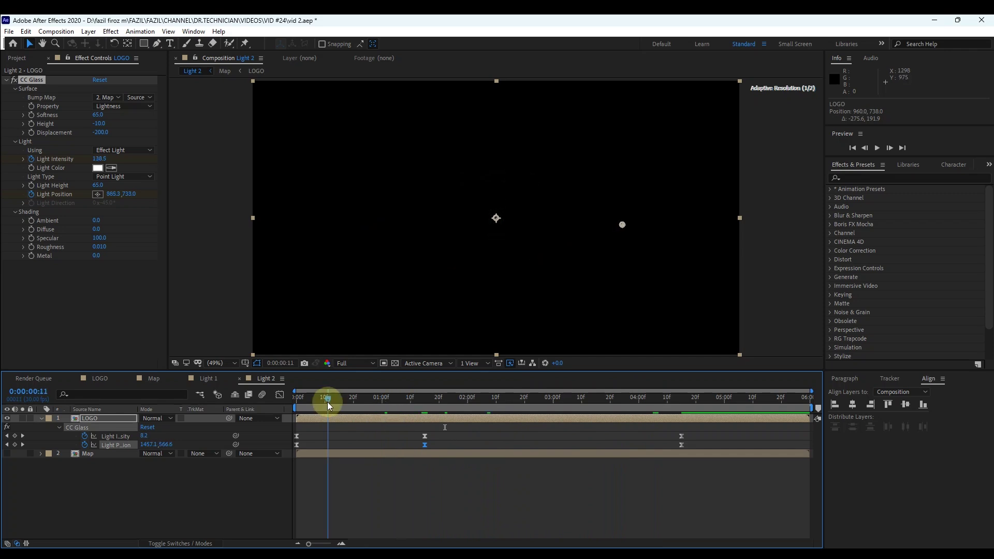
left_click(877, 148)
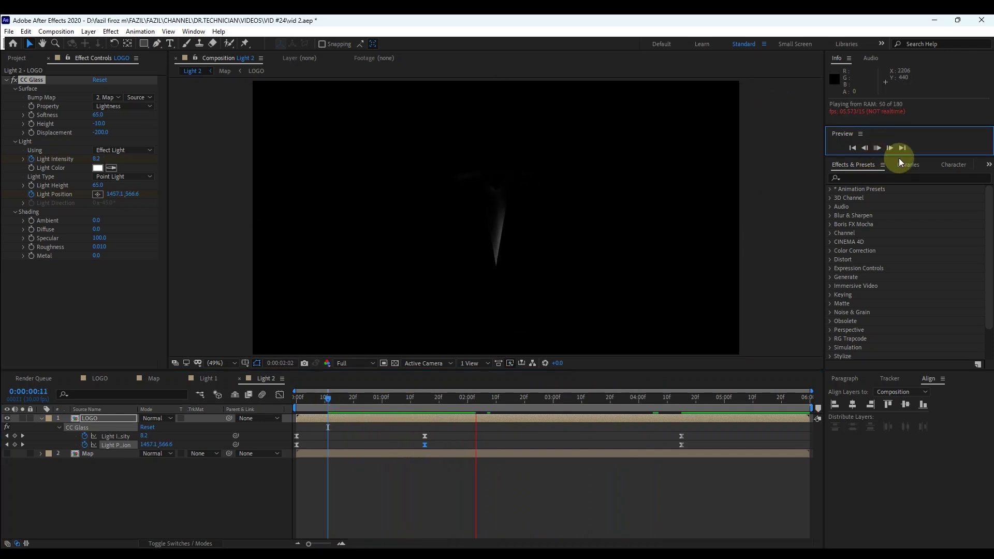
left_click(514, 415)
key("space")
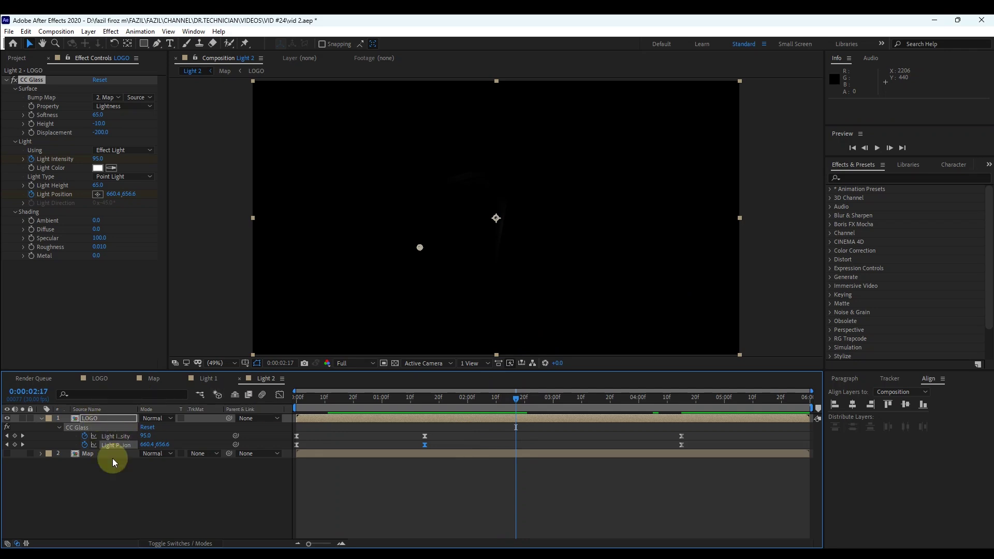
left_click(40, 419)
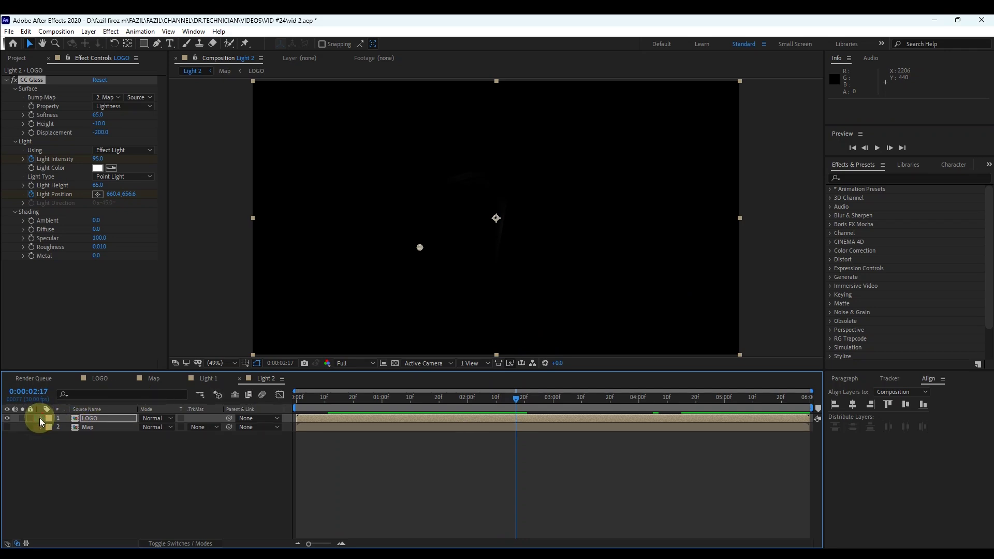
- Create a new composition named Colour and add the LOGO composition with the Map composition beneath it
left_click(16, 59)
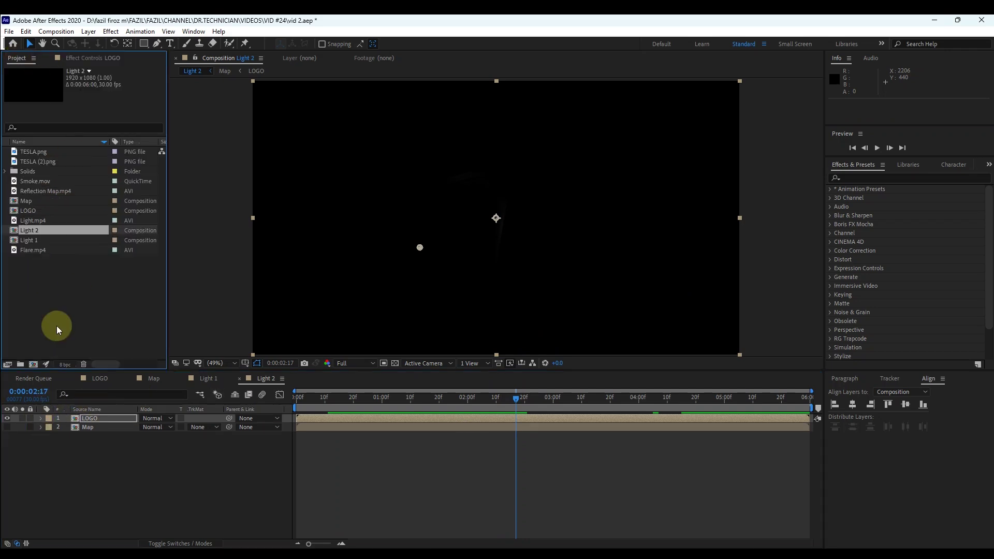
left_click(34, 365)
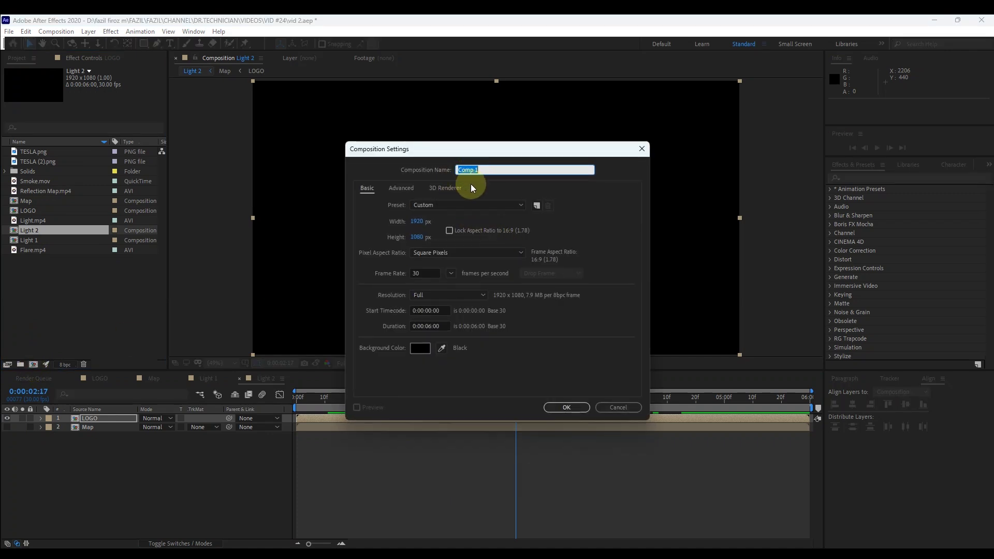
type("Colour")
left_click(575, 410)
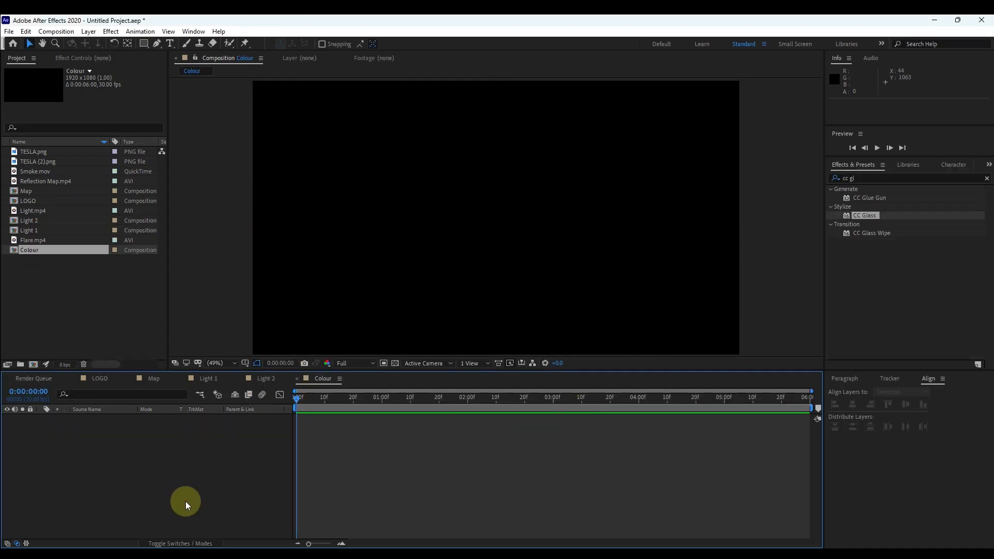
left_click_drag(24, 202, 91, 433)
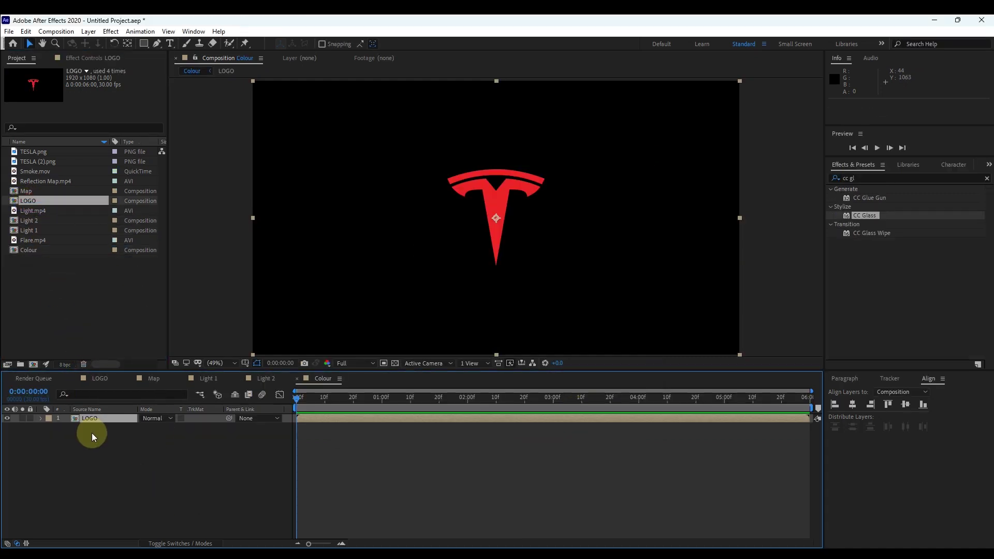
left_click_drag(25, 191, 98, 447)
- Keyframe the upper LOGO layer's Opacity from 0% at 0:00:03:00 to 100% at 0:00:04:15
left_click(104, 418)
key("t")
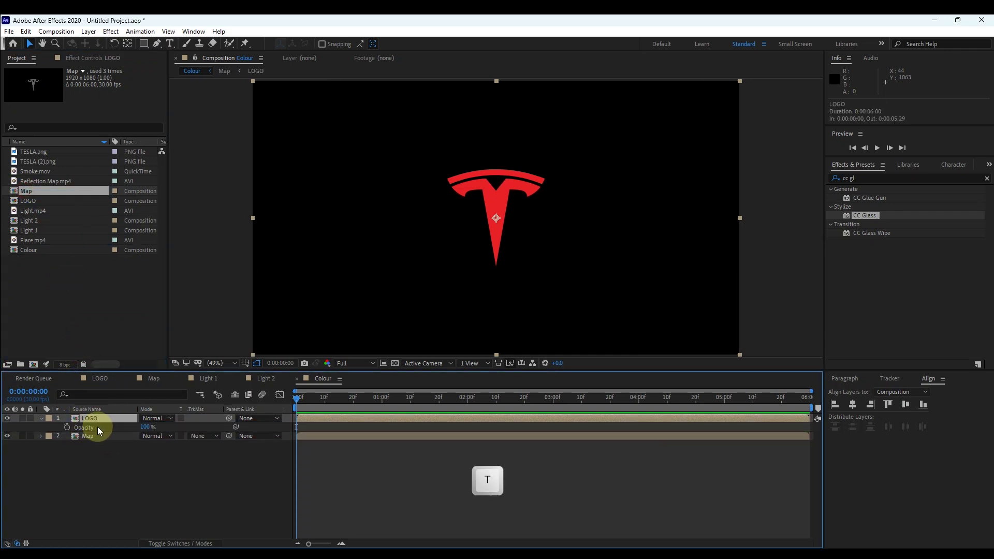
left_click_drag(299, 399, 554, 409)
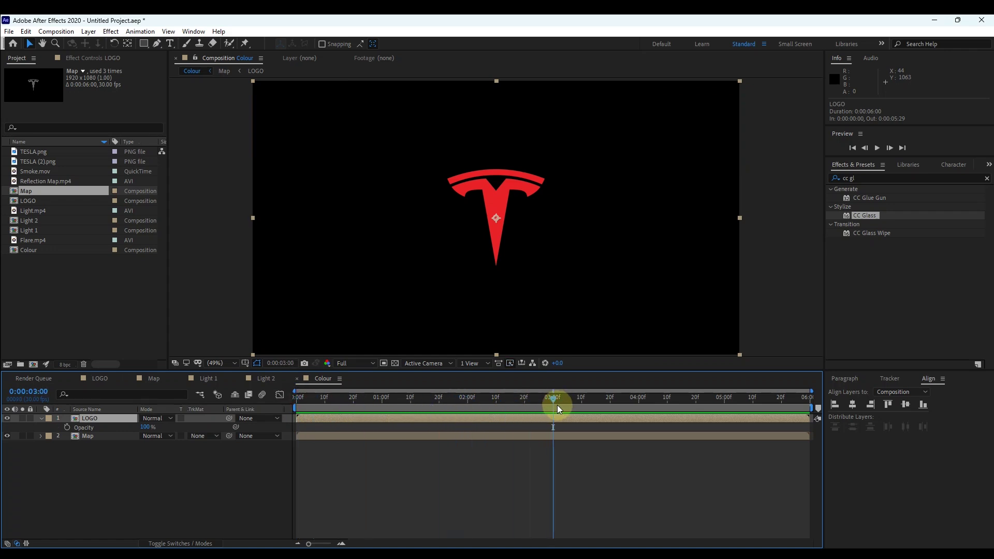
left_click(67, 428)
left_click_drag(150, 427, 84, 427)
left_click_drag(554, 399, 683, 405)
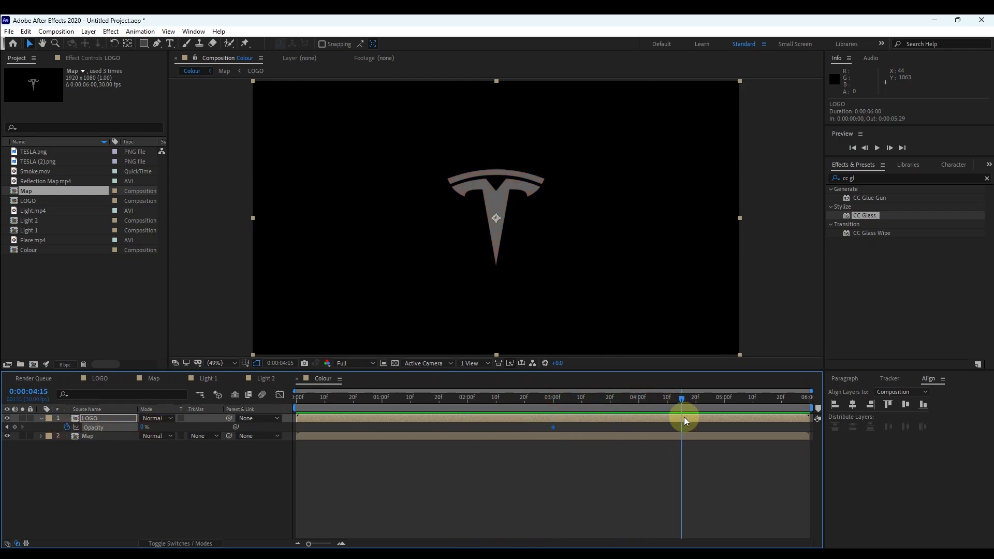
left_click_drag(145, 429, 561, 436)
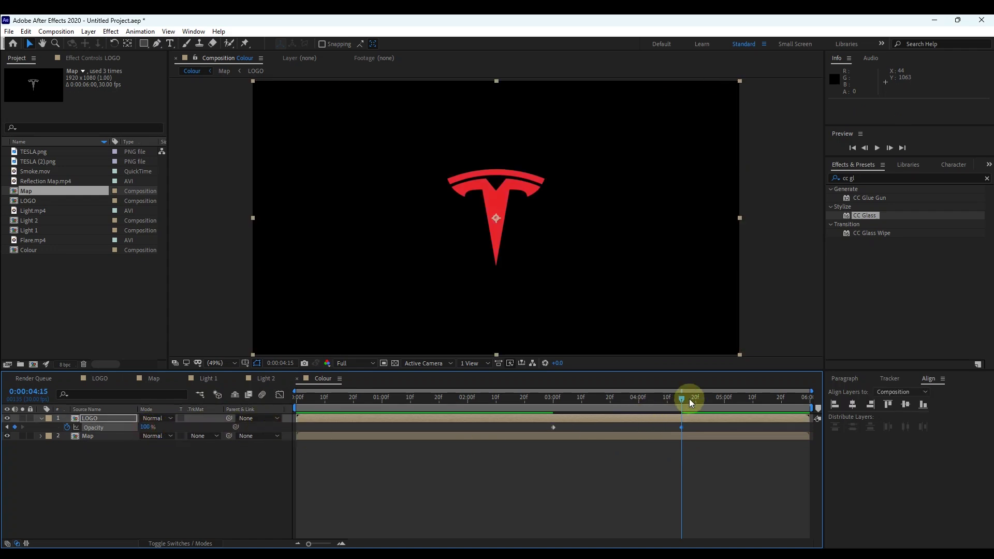
- Apply Easy Ease to both LOGO Opacity keyframes and collapse the layer's properties
left_click_drag(685, 398, 544, 432)
right_click(553, 427)
mouse_move(593, 423)
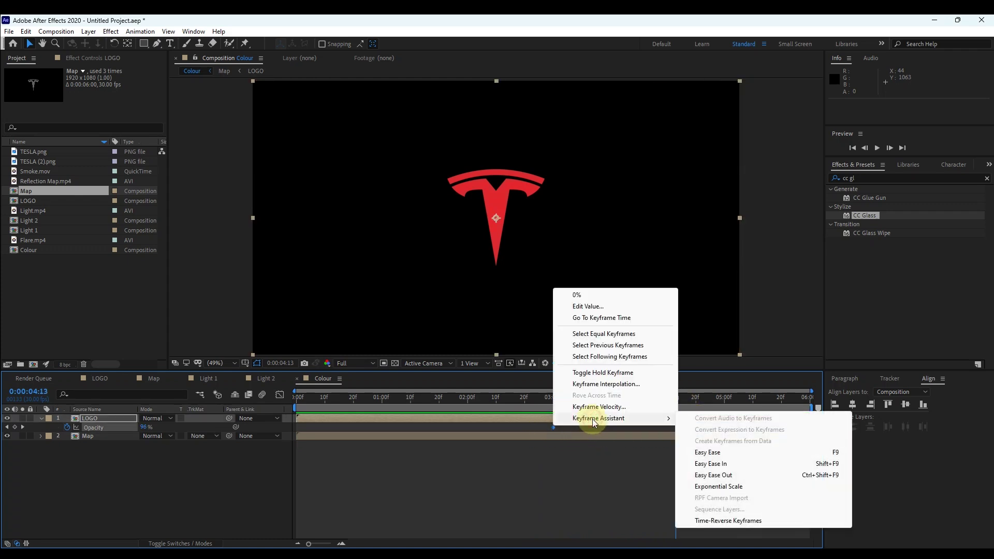
left_click(707, 452)
left_click(206, 472)
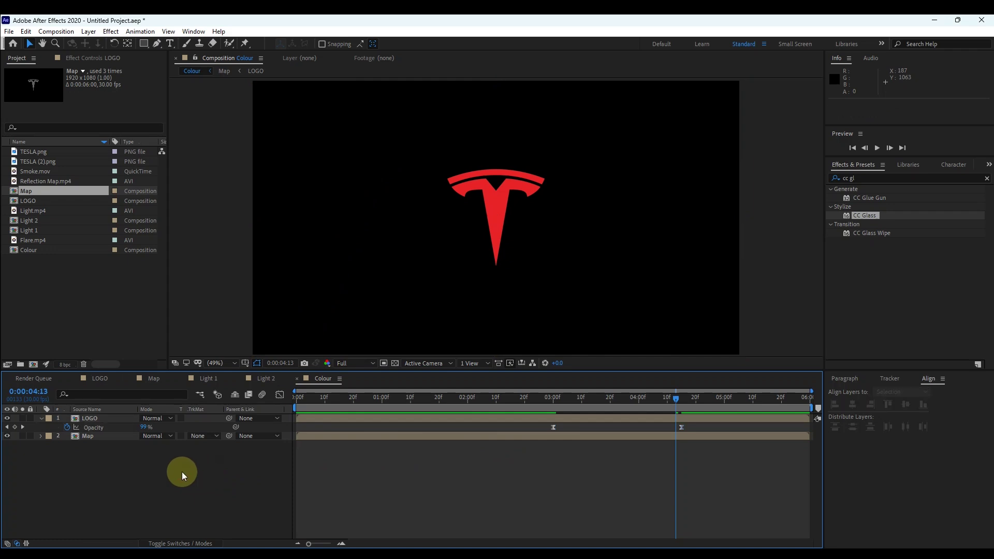
left_click(41, 419)
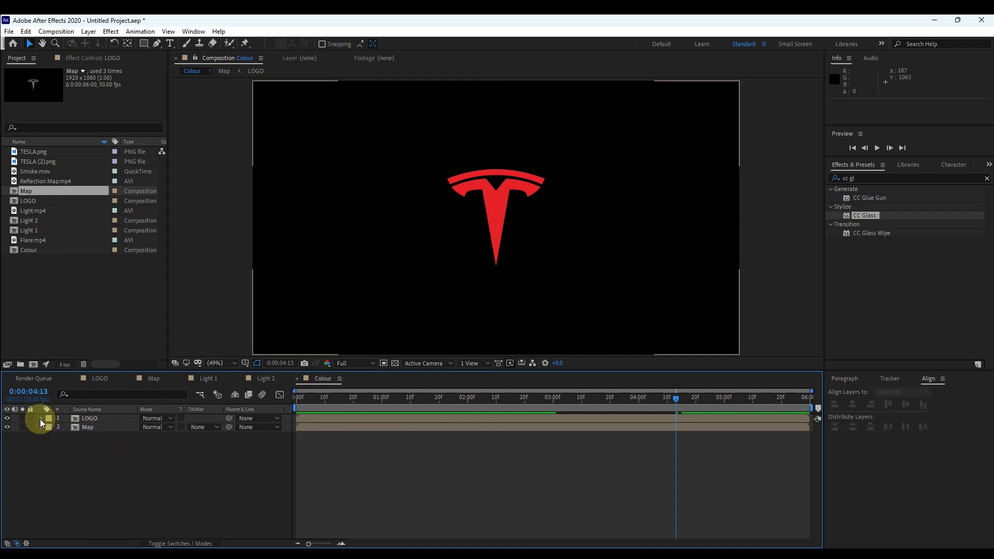
- Add Reflection Map.mp4 above the existing layers with another LOGO composition on top, and set the reflection's track matte to Alpha Matte "LOGO"
left_click_drag(57, 183, 117, 416)
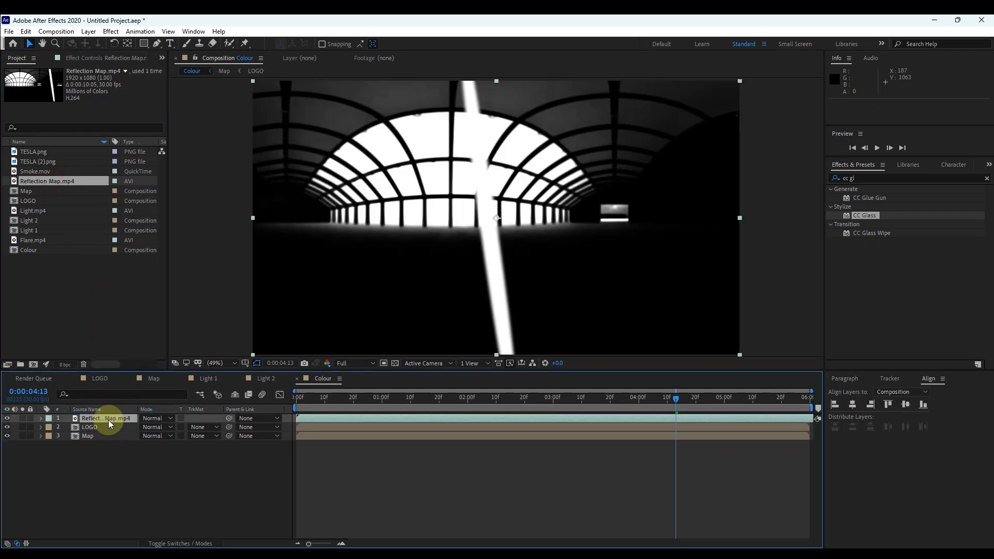
left_click_drag(25, 205, 116, 417)
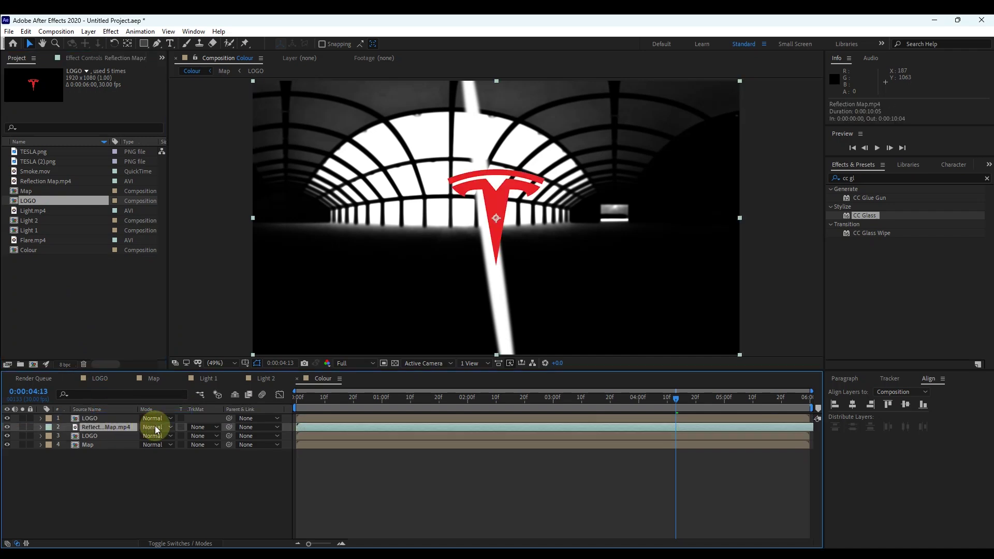
left_click(203, 427)
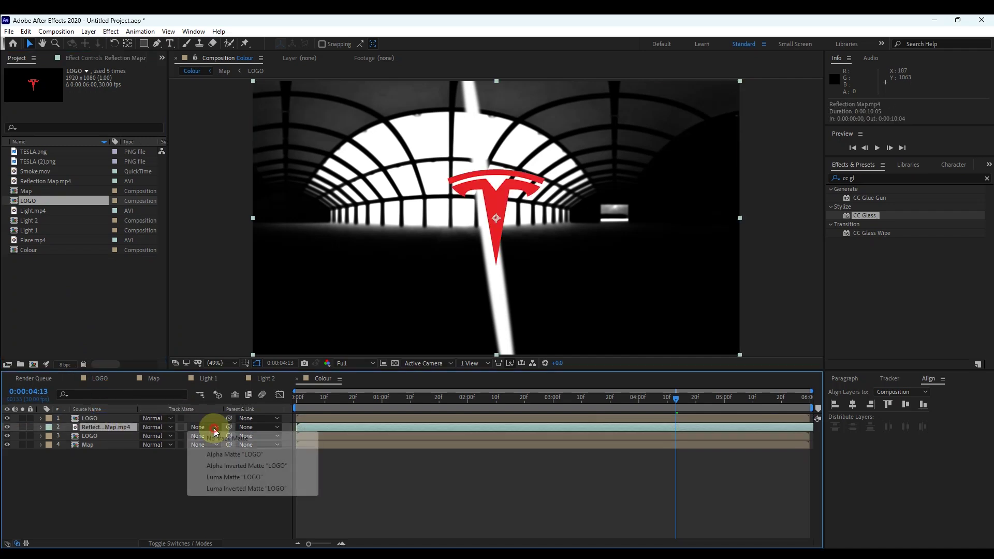
left_click(238, 454)
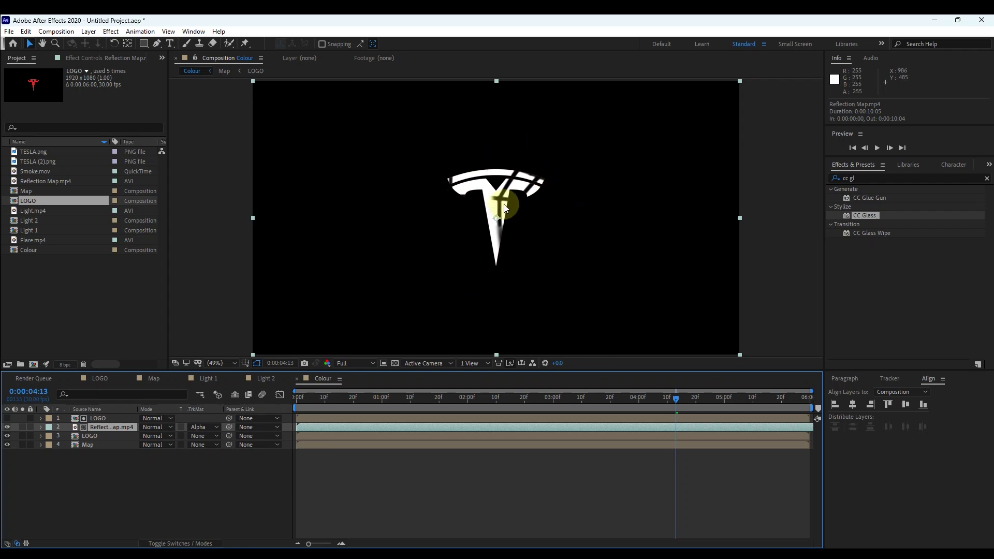
- Apply the Turbulent Displace and CC Glass effects to the Reflection Map.mp4 layer
left_click(855, 178)
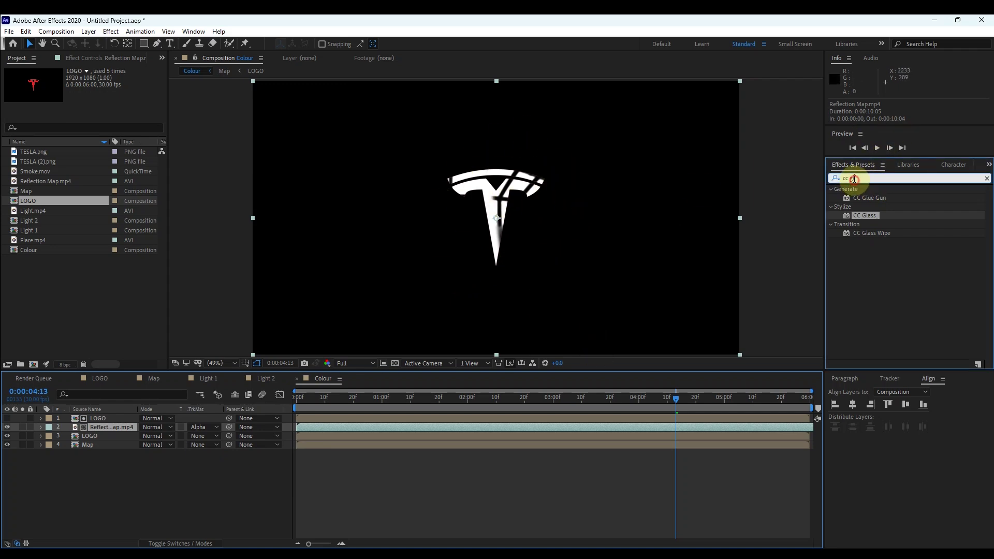
type("Turbu")
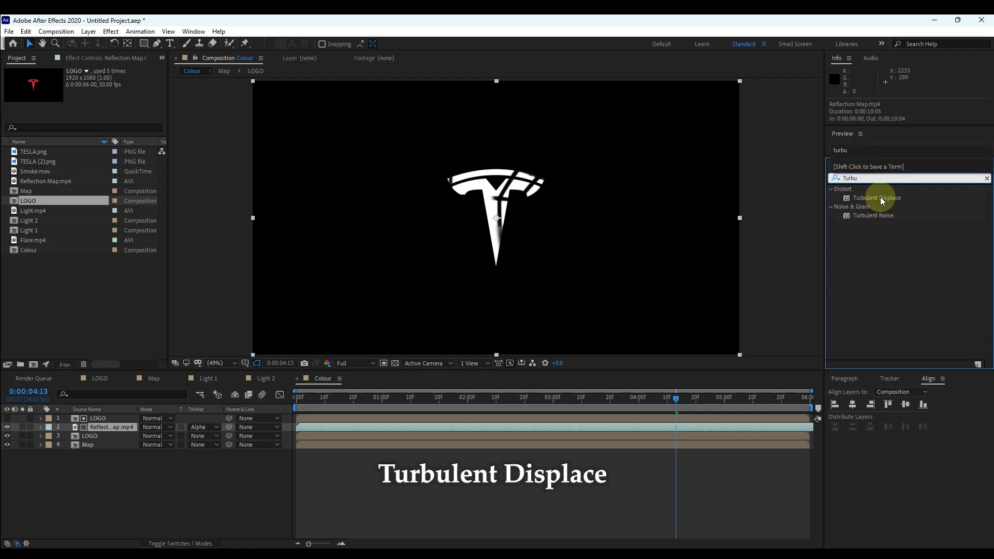
left_click_drag(881, 199, 530, 219)
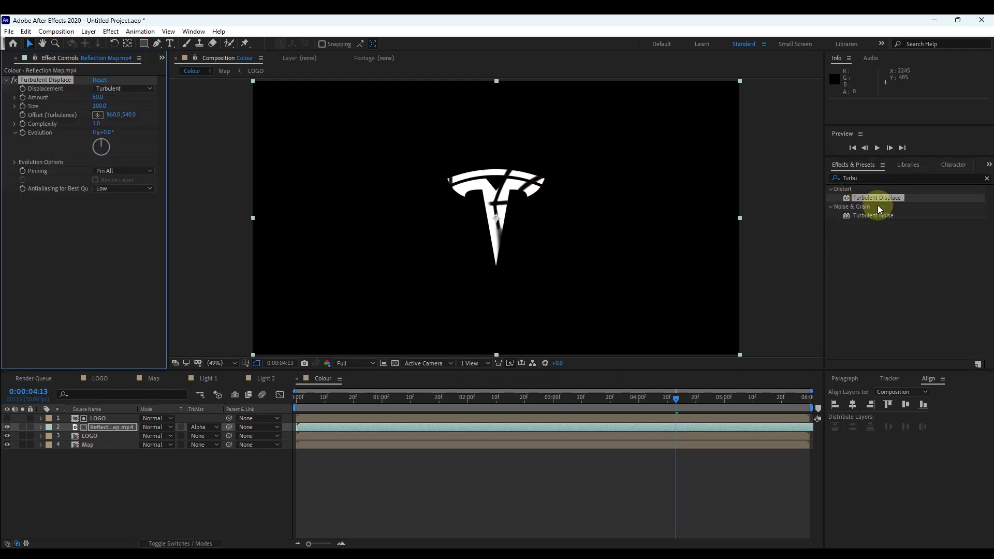
left_click(850, 178)
type("CC Glass")
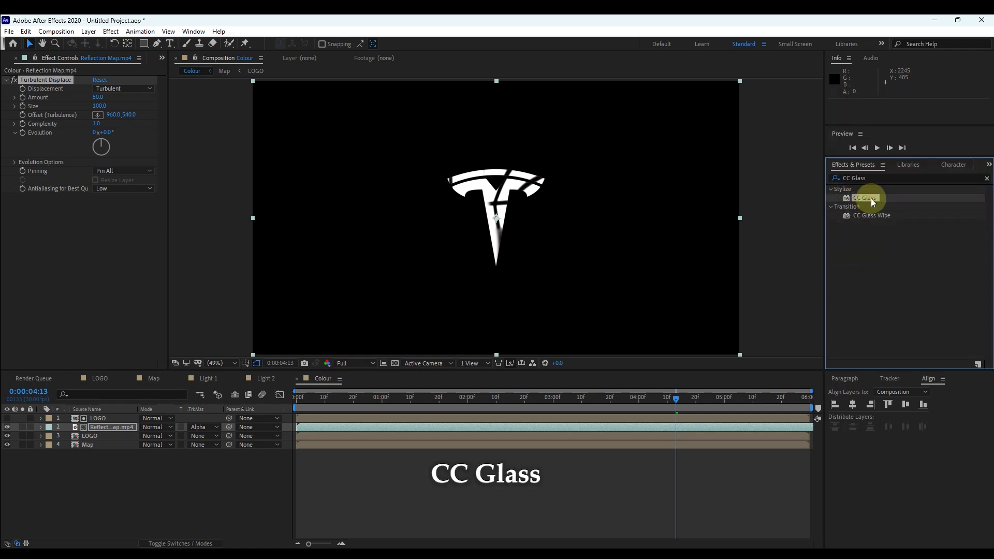
left_click_drag(871, 197, 539, 232)
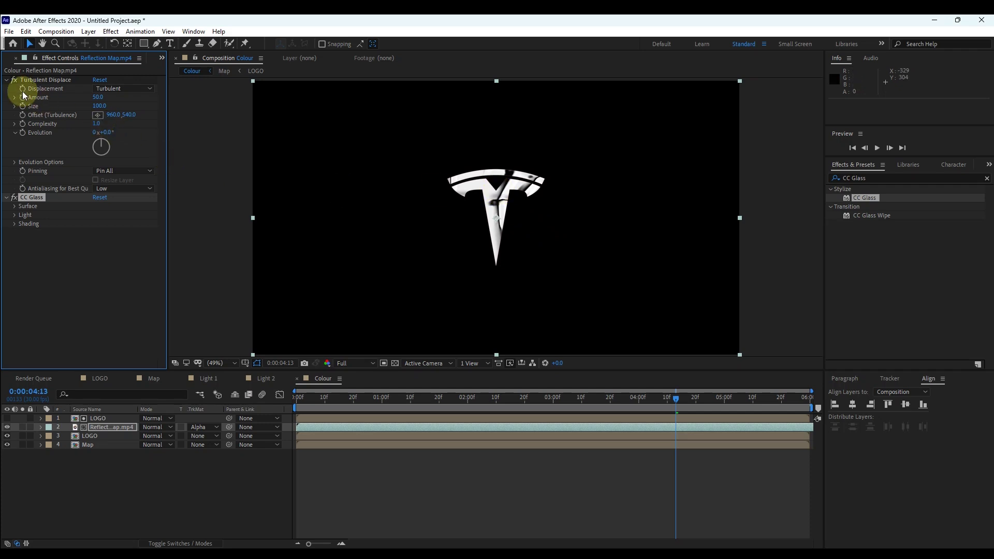
- Set the CC Glass surface to use the Map layer as Bump Map, with Softness 0, Height 20 and Displacement 300
left_click(15, 206)
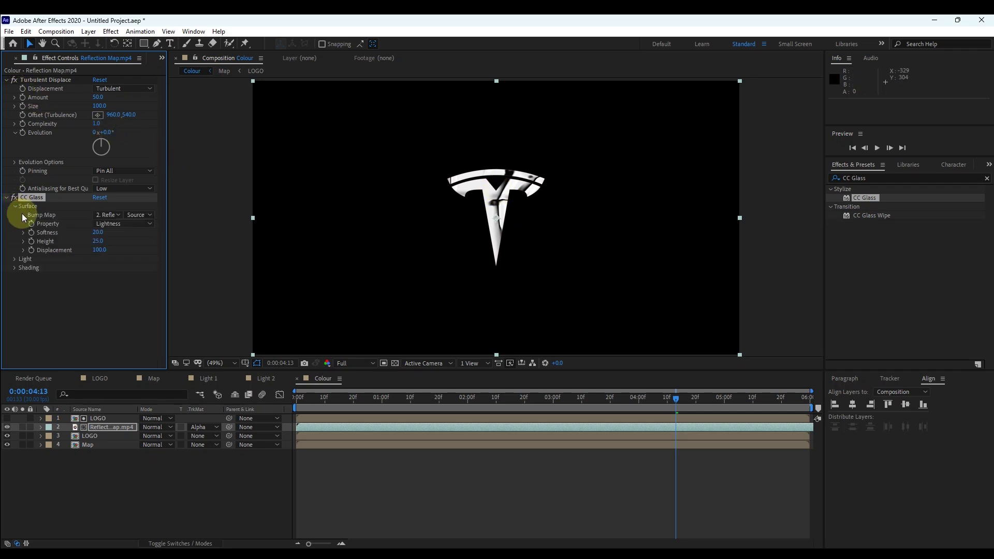
left_click(123, 214)
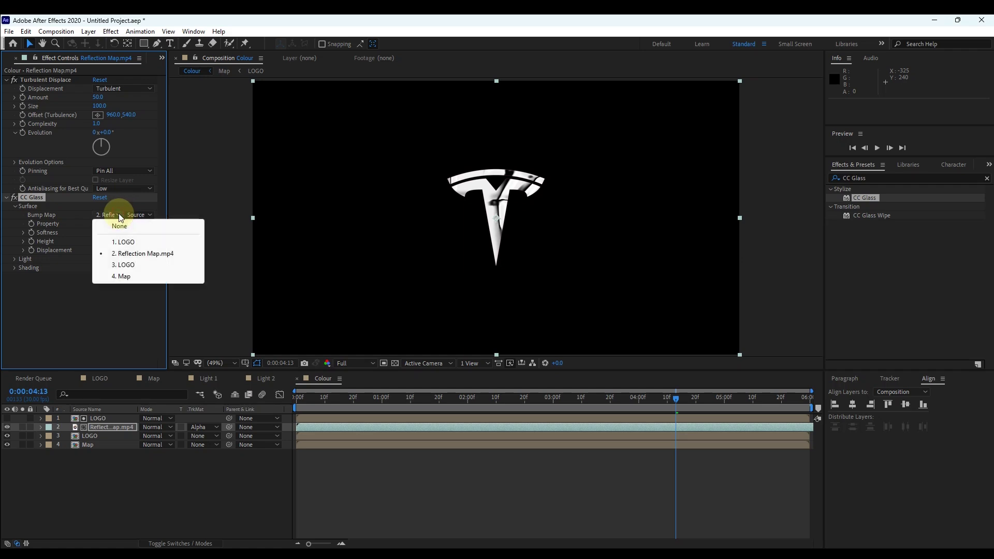
left_click(125, 281)
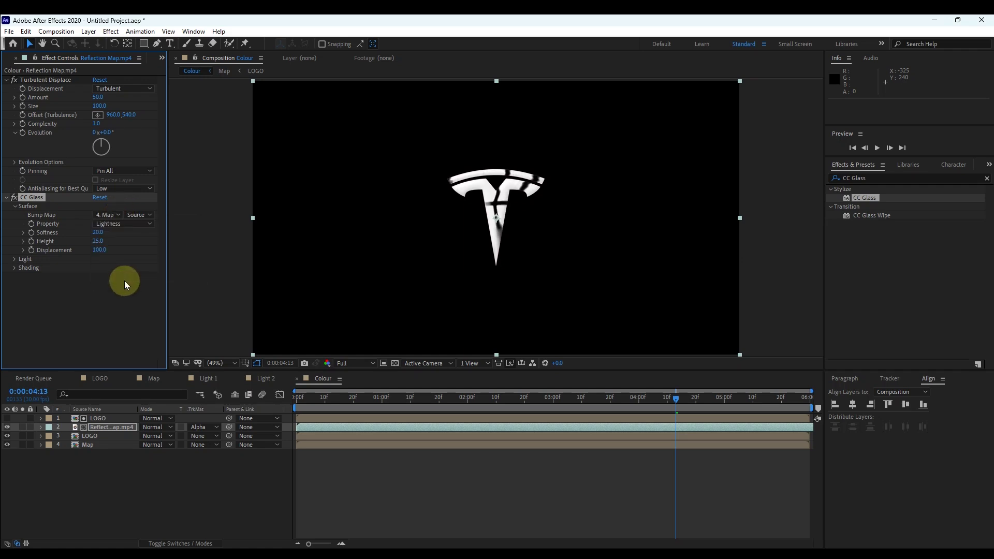
left_click(97, 233)
type("0")
key("Tab")
type("20")
key("Return")
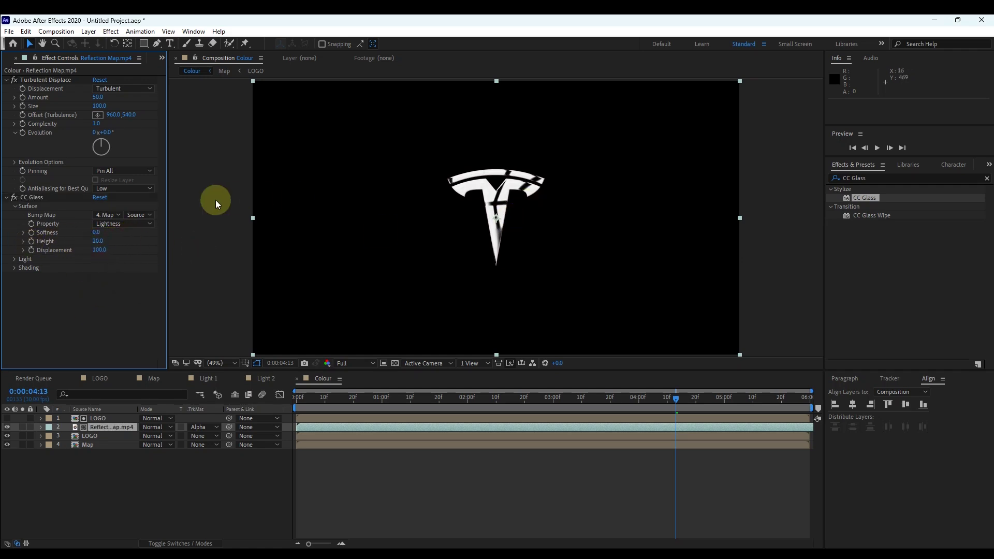
left_click(102, 251)
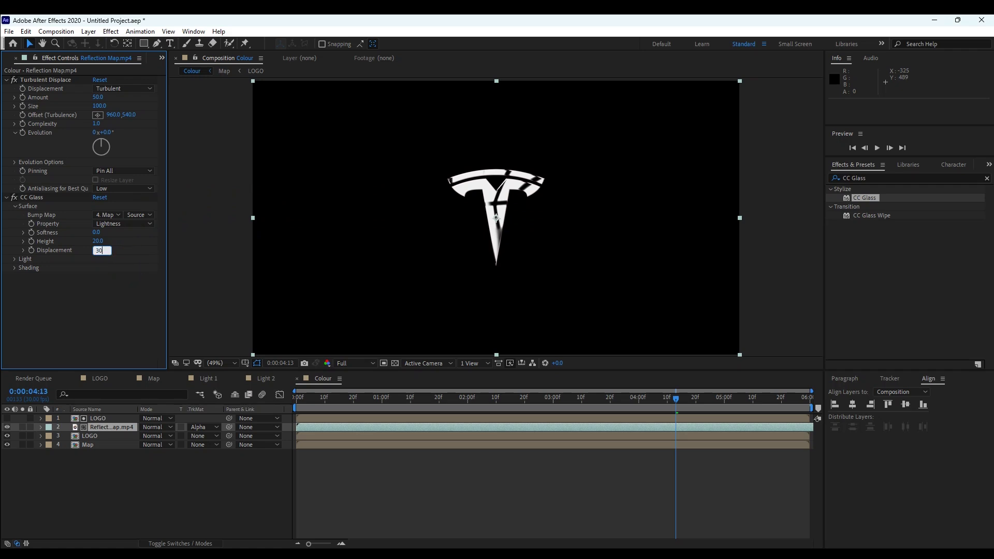
key("Return")
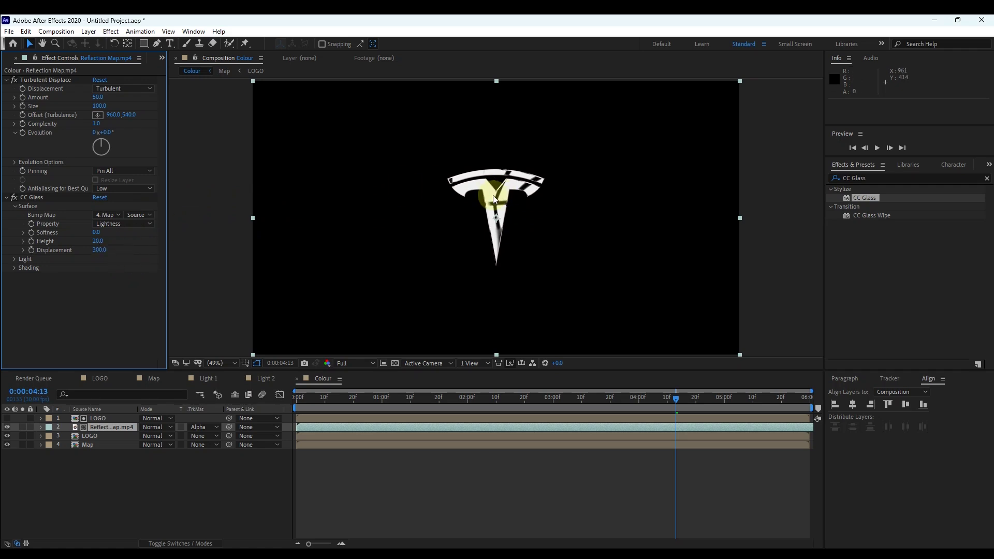
- Apply CC Blobbylize to the Reflection Map.mp4 layer and choose the Map layer as its Blob Layer
double_click(863, 179)
type("blo")
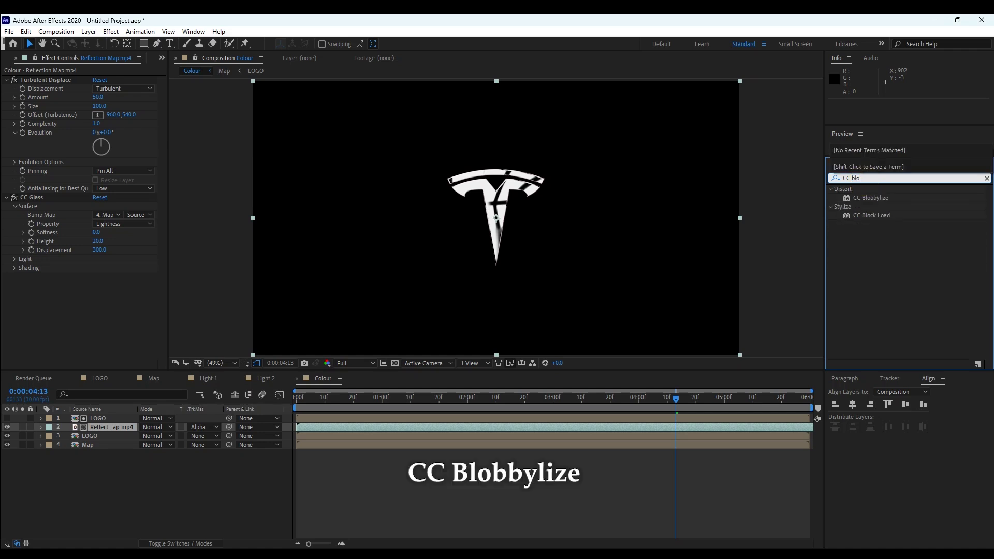
left_click_drag(875, 197, 518, 232)
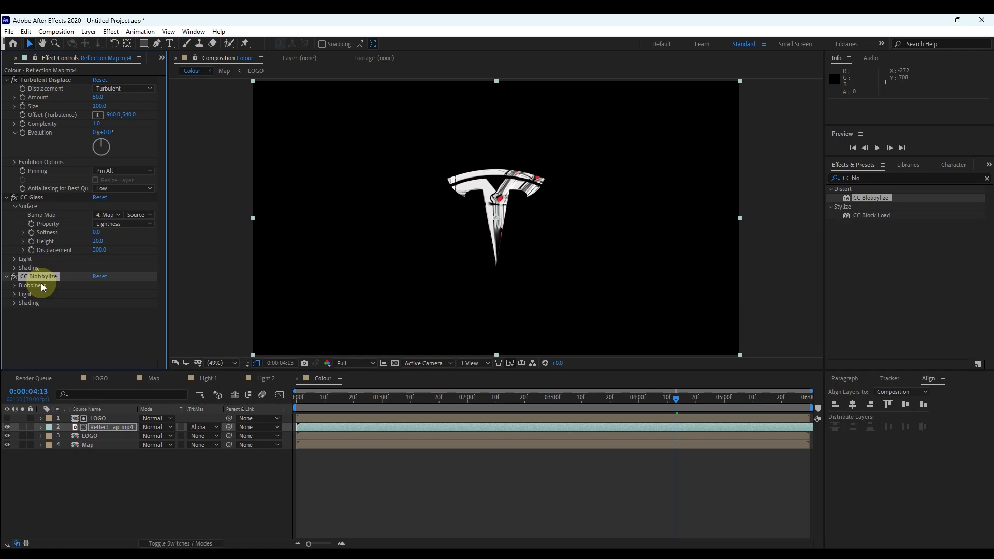
left_click(14, 285)
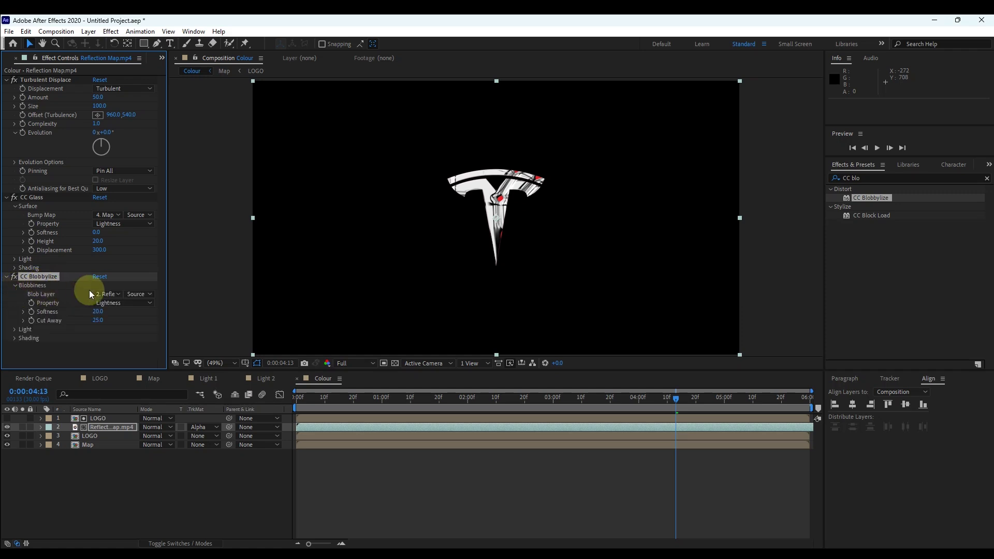
left_click(122, 293)
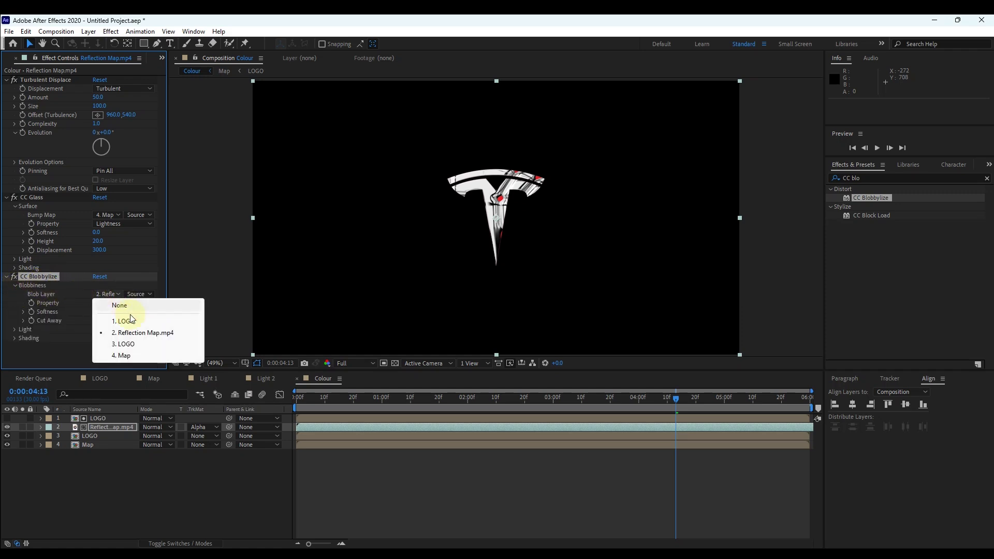
left_click(125, 356)
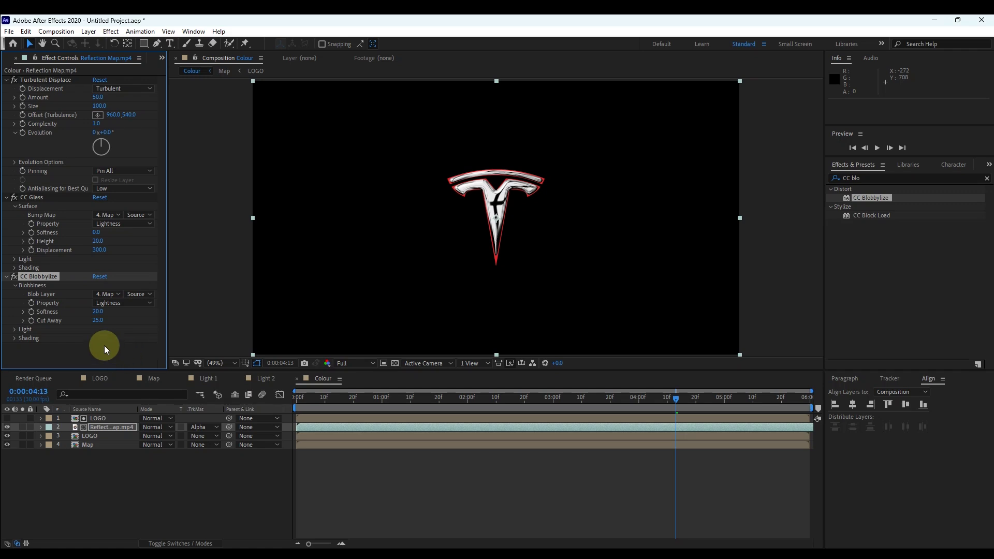
- Set the CC Blobbylize Softness to 10 and Cut Away to 0
left_click(98, 312)
type("10")
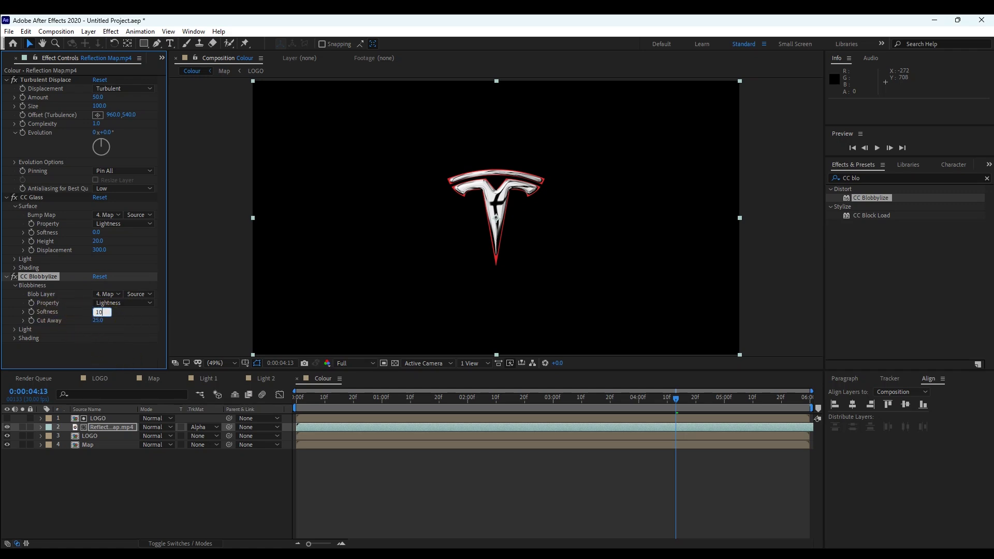
key("Return")
left_click(98, 320)
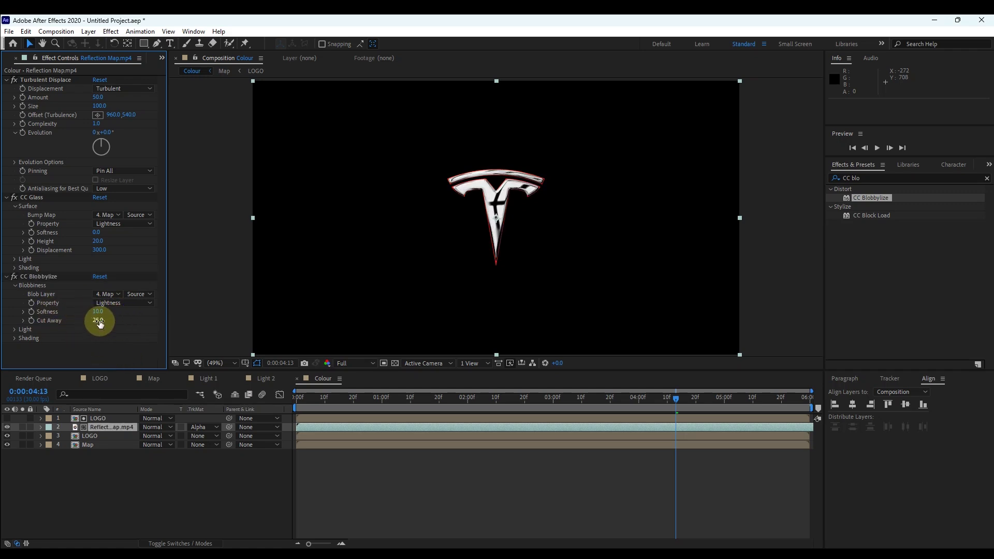
type("0")
key("Return")
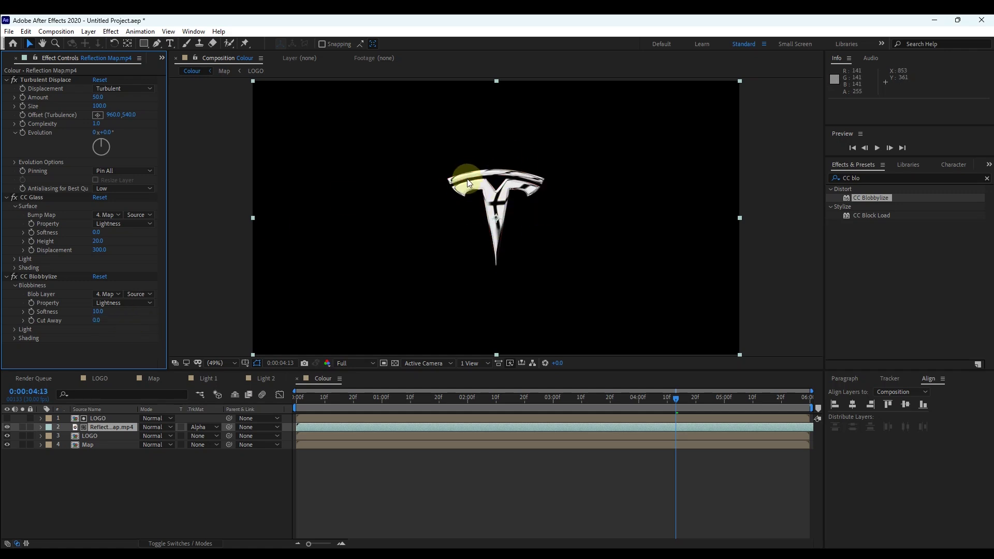
- Collapse the Turbulent Displace and CC Glass settings and set the CC Blobbylize shading to Ambient 10, Diffuse 10 and Roughness 0.5
left_click(7, 197)
left_click(6, 80)
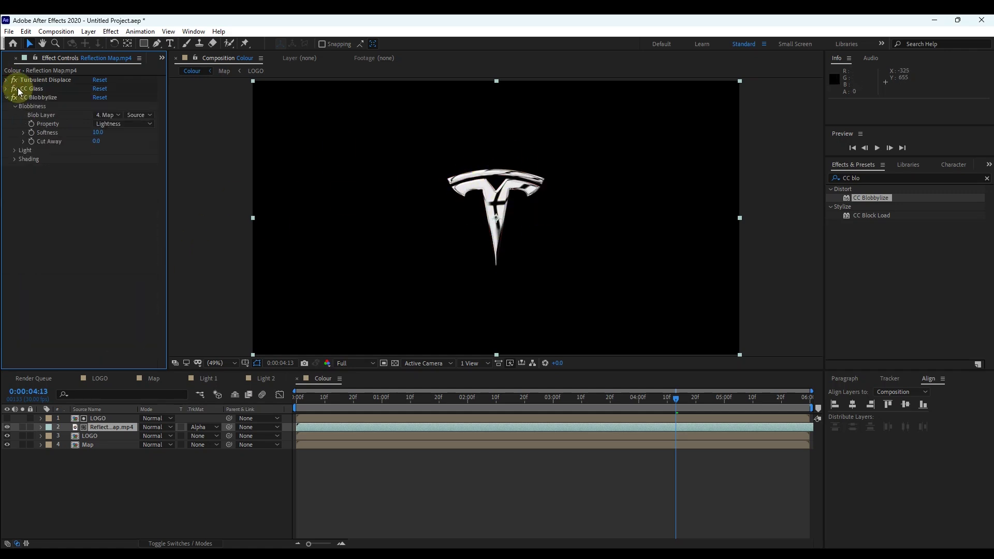
left_click(15, 159)
left_click(98, 167)
key("Return")
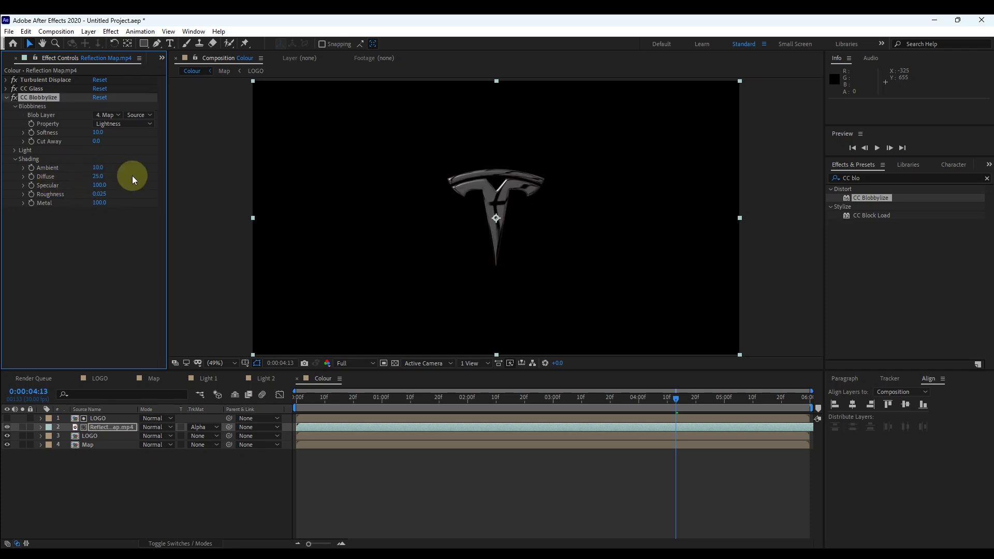
left_click(98, 177)
type("10")
key("Return")
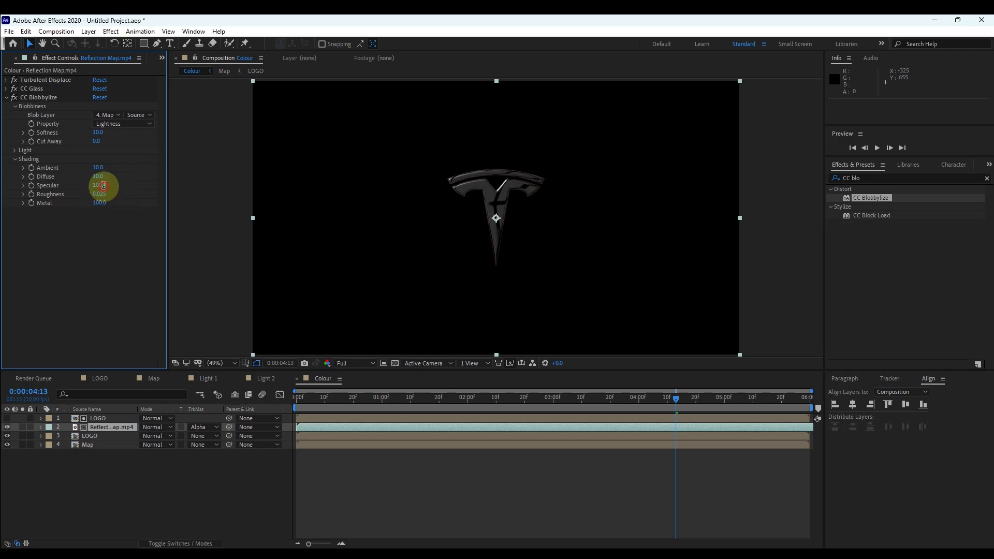
left_click(99, 194)
type("0.5")
key("Return")
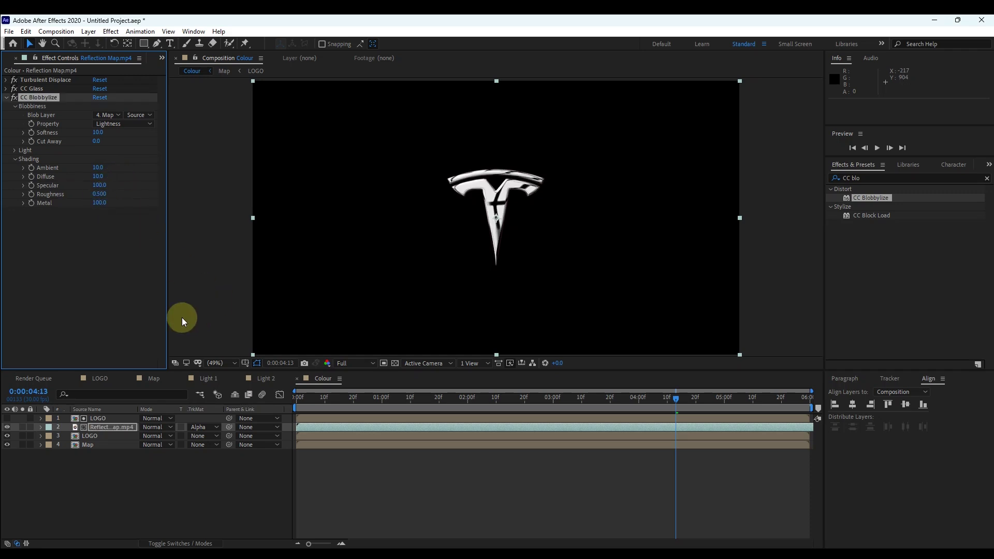
left_click(252, 382)
left_click(176, 493)
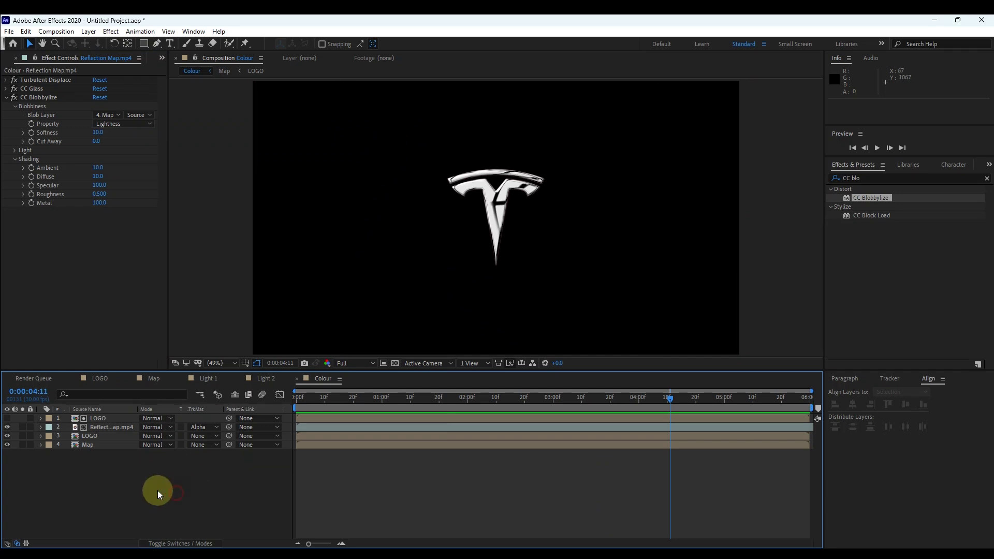
- Add an adjustment layer to the Colour composition and apply the CC Toner effect to it
right_click(160, 476)
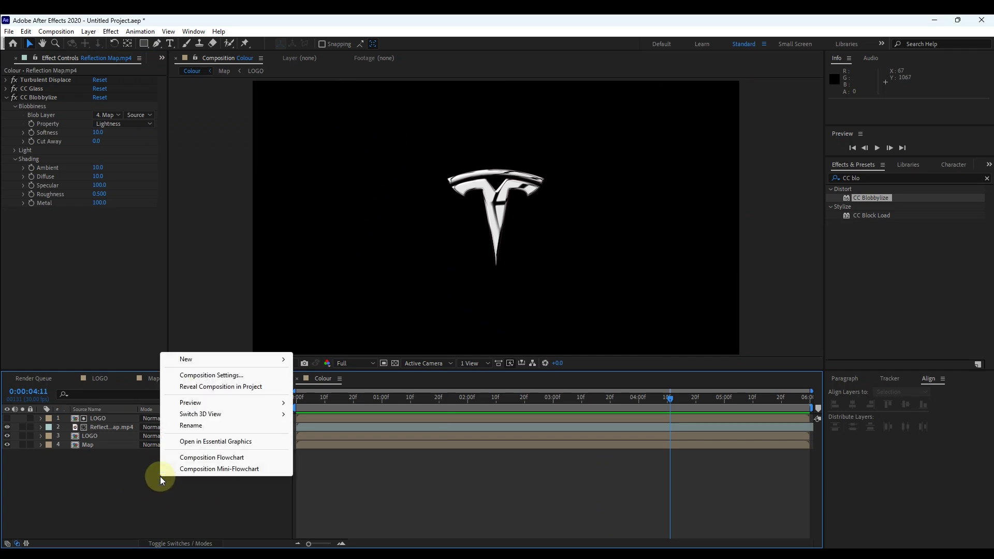
mouse_move(196, 359)
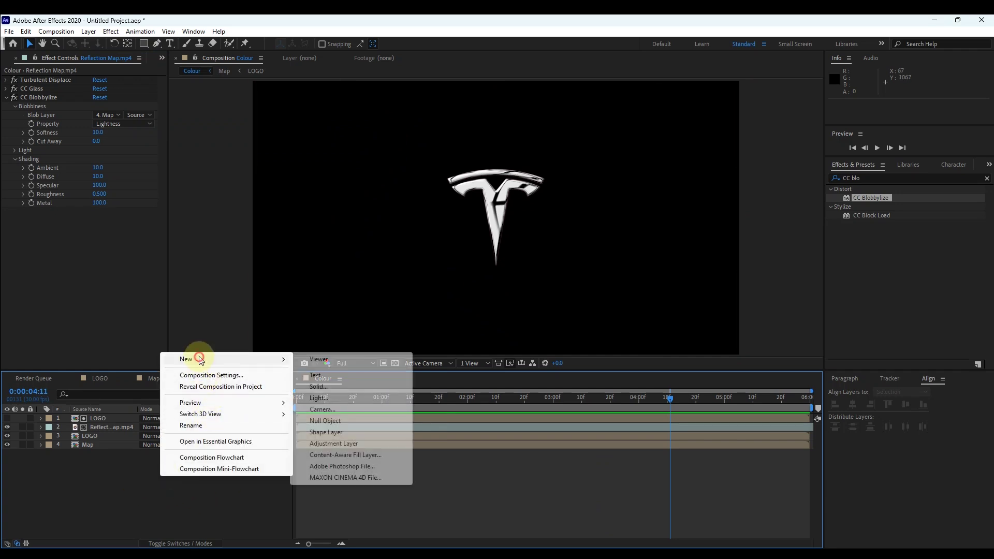
left_click(338, 447)
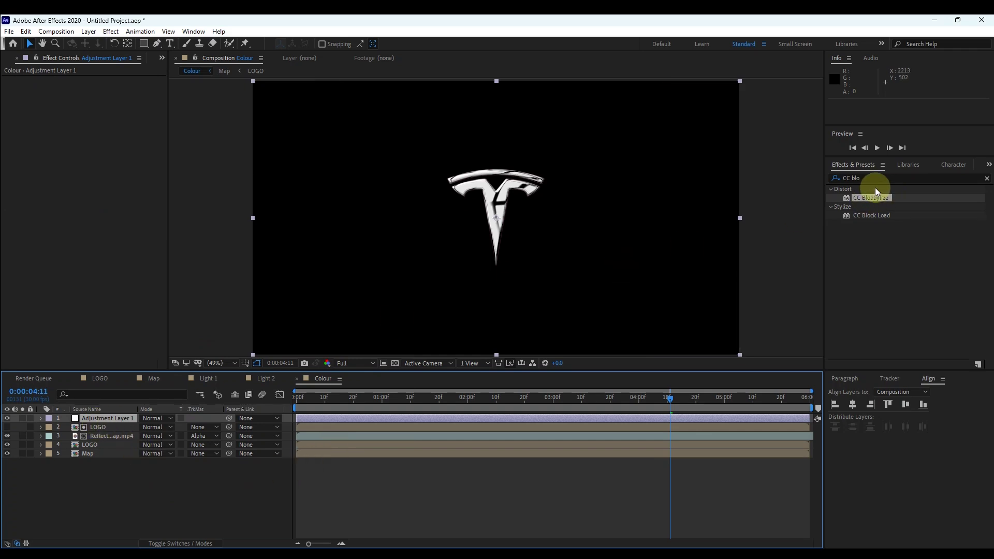
left_click(858, 178)
double_click(858, 177)
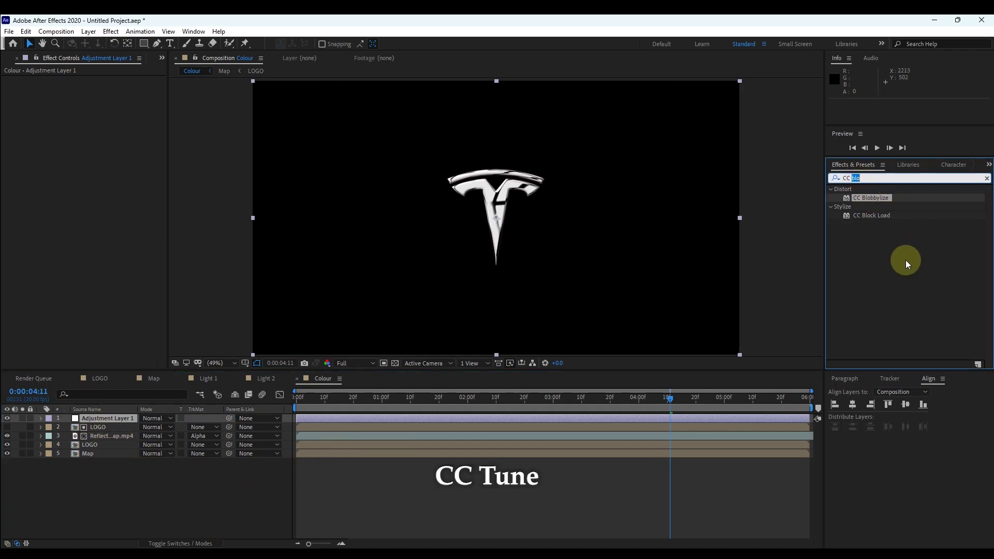
type("Ton")
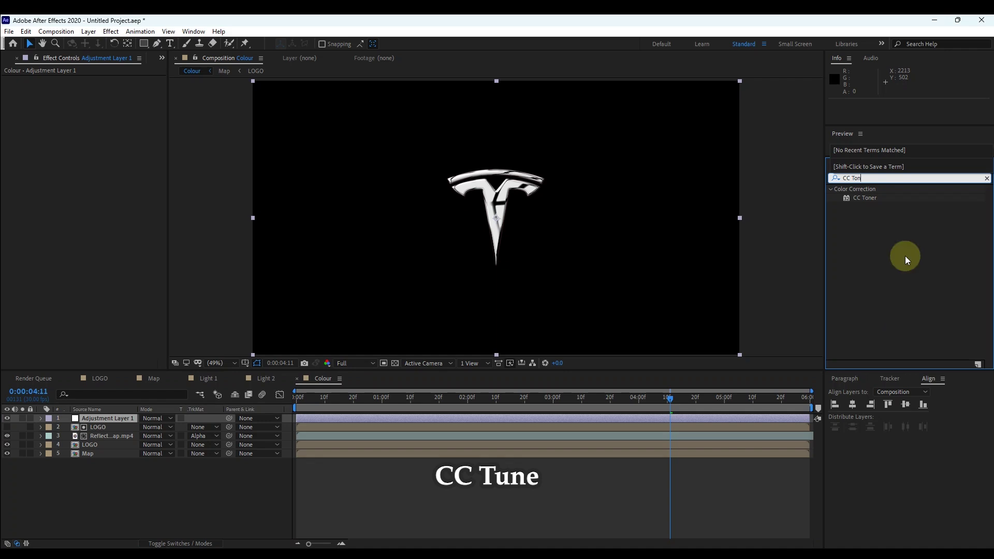
left_click(866, 198)
left_click_drag(870, 198, 518, 220)
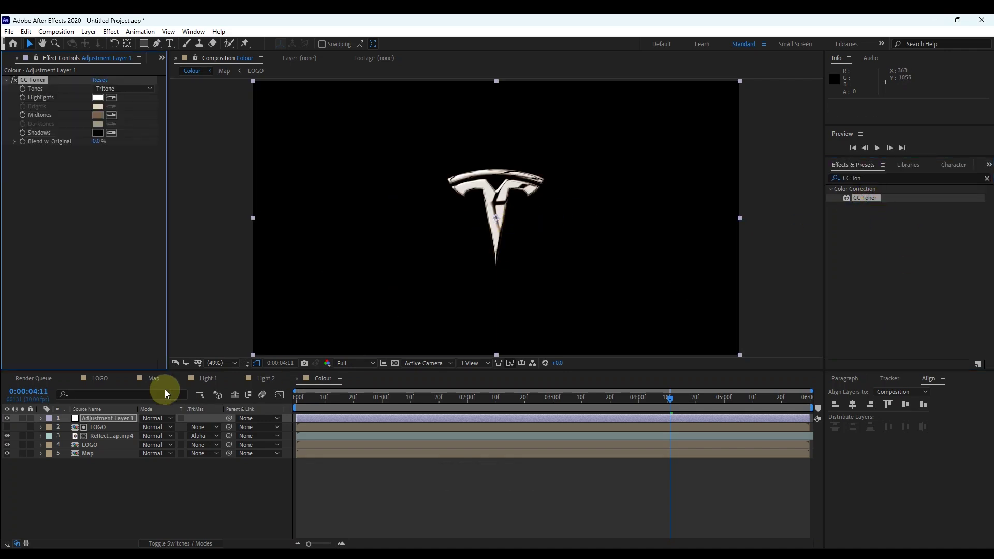
- Set the CC Toner Highlights to light pink (FDBCBC) and the Midtones to red (AD0202)
left_click(98, 98)
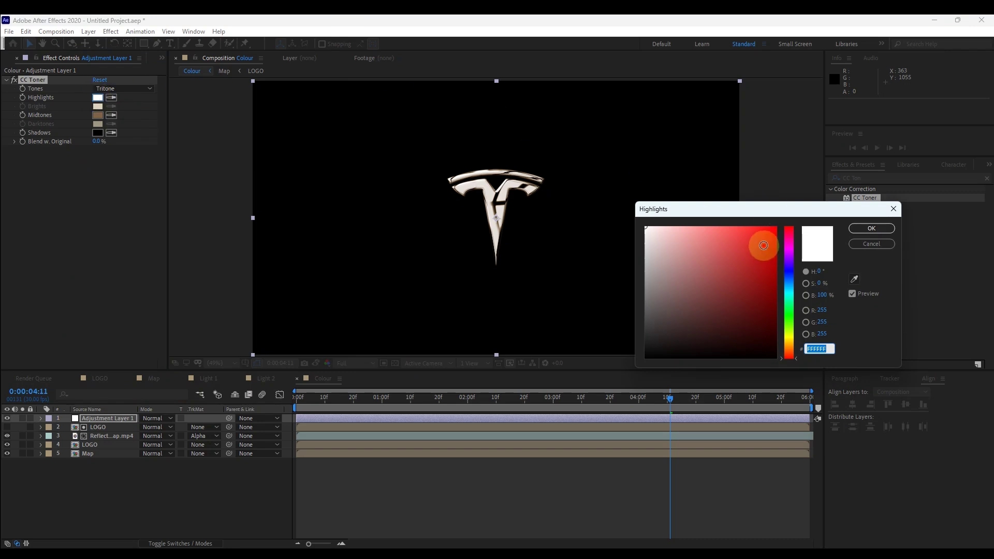
left_click_drag(761, 240, 791, 230)
left_click_drag(662, 256, 679, 227)
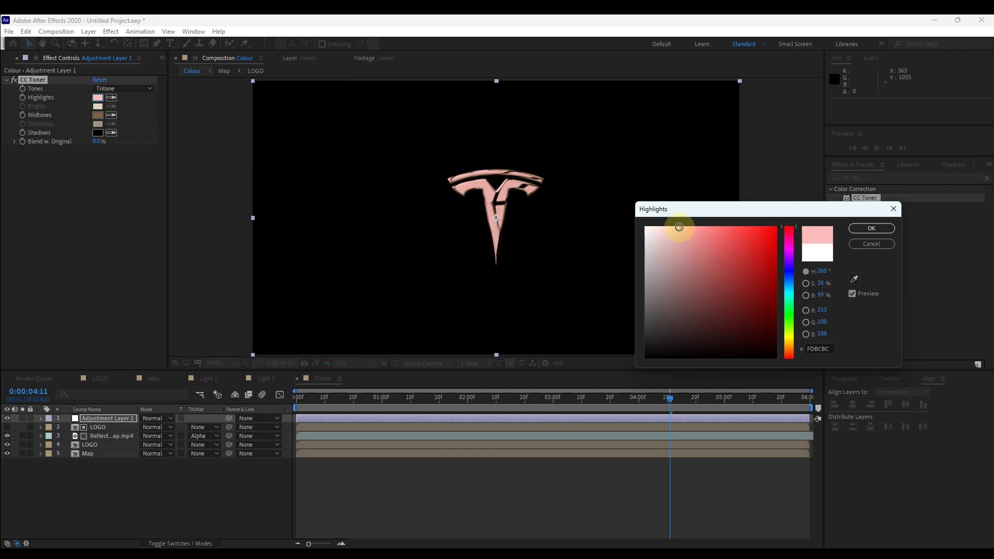
left_click(871, 228)
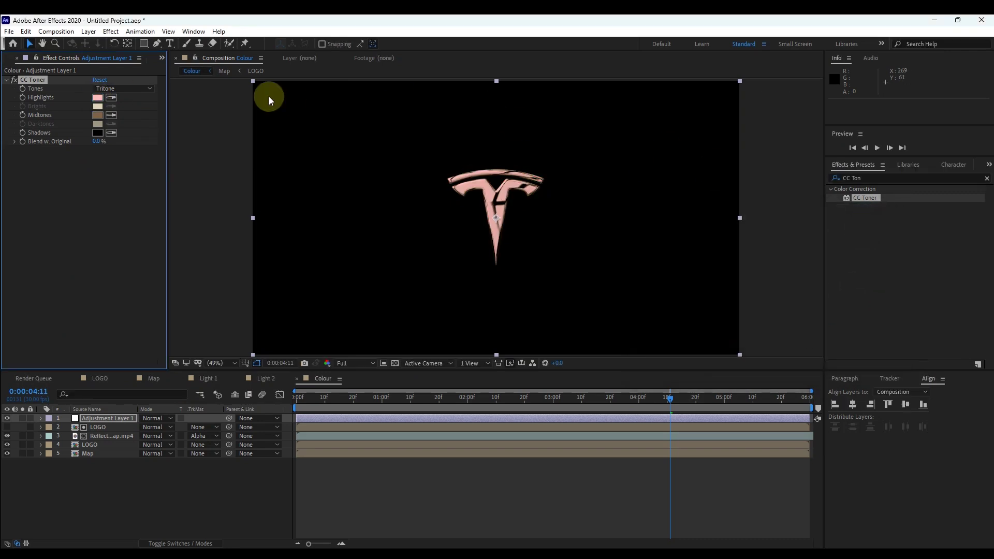
left_click(98, 116)
left_click_drag(787, 241, 784, 235)
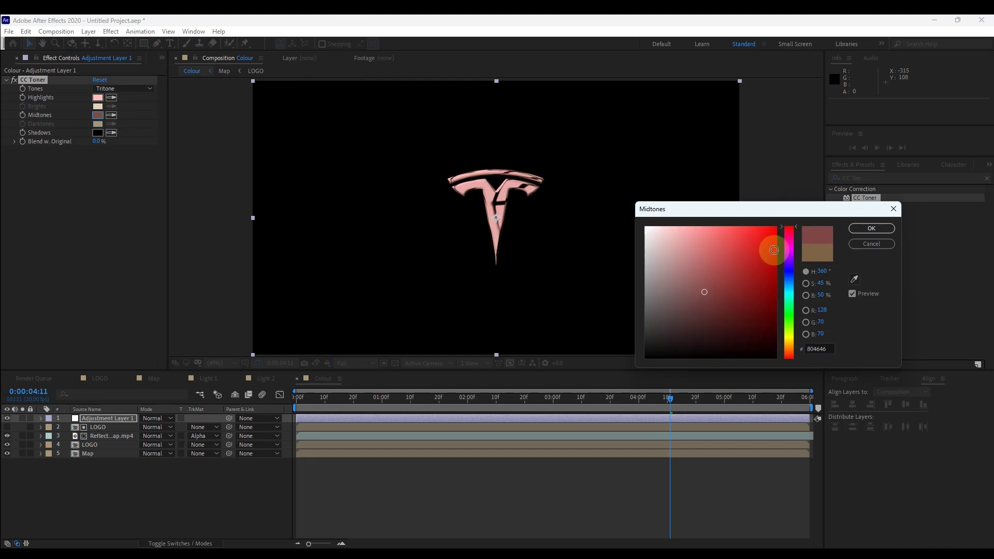
left_click(776, 266)
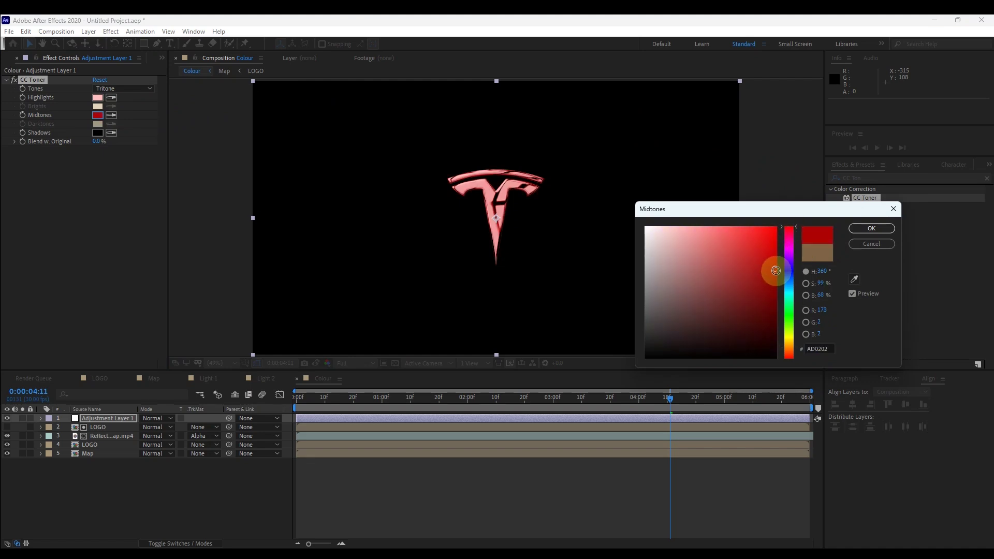
left_click(871, 228)
- Set the CC Toner Shadows to dark red (710505) and change the Midtones to a brighter red
left_click(98, 133)
left_click_drag(781, 255, 785, 226)
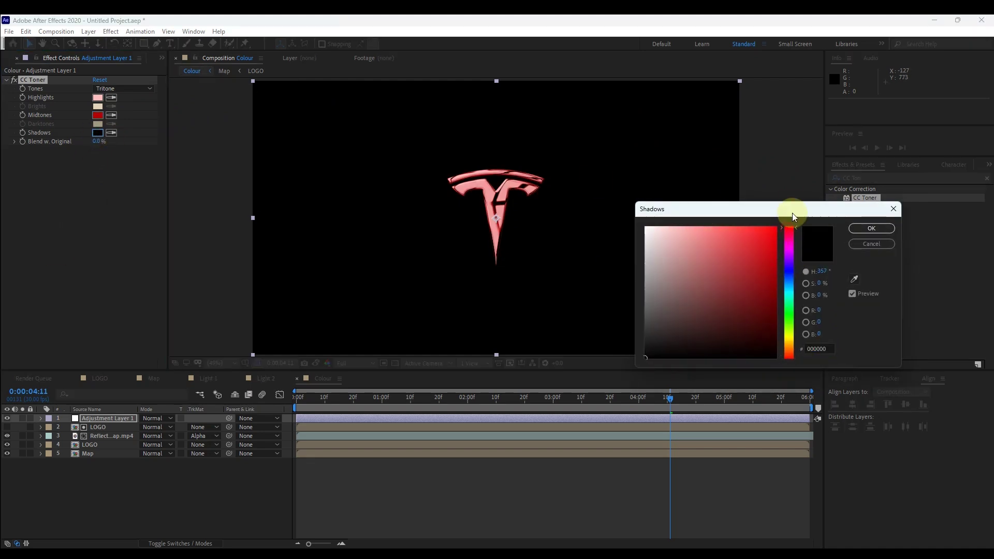
left_click(769, 296)
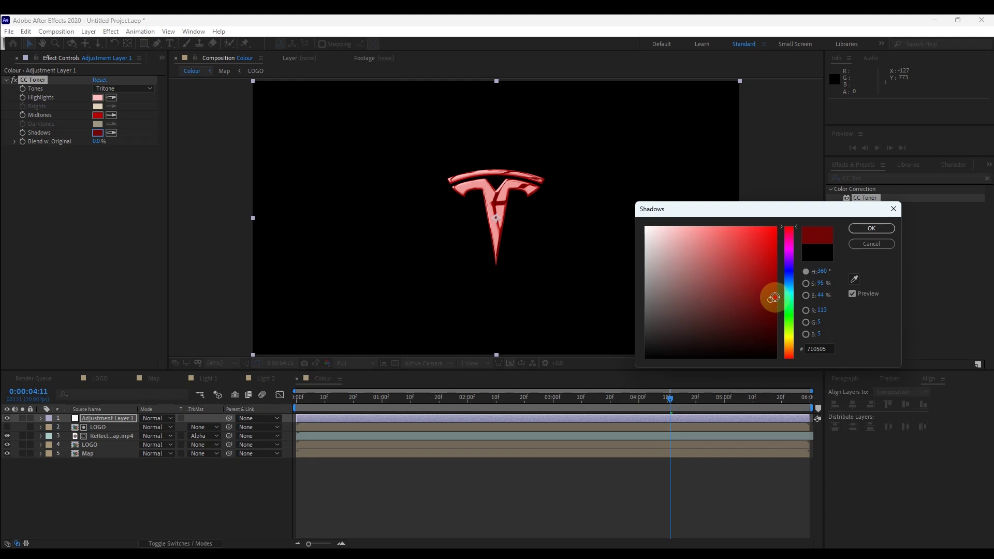
left_click(872, 229)
left_click(102, 115)
left_click(775, 250)
left_click(869, 228)
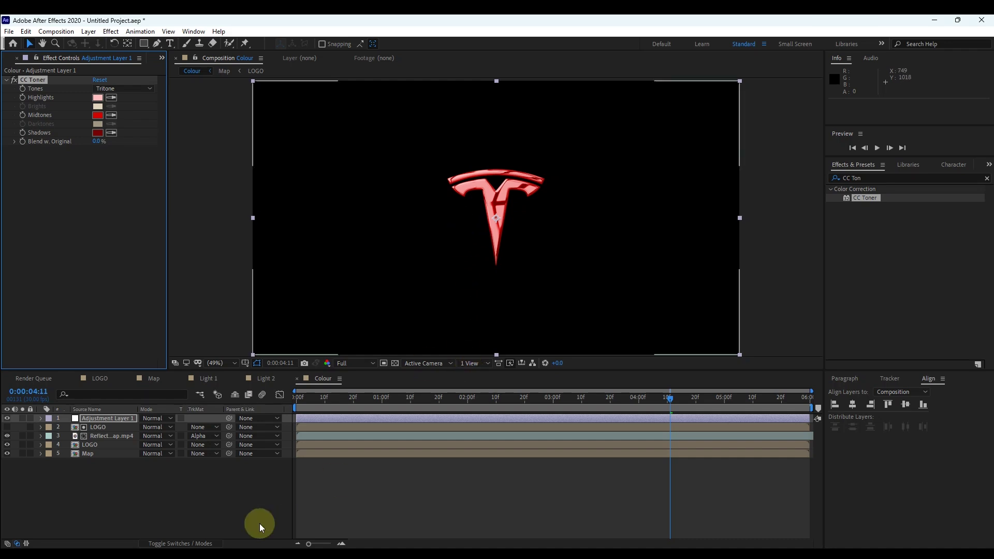
- Apply the Color Correction Exposure effect to the adjustment layer and set its master Exposure to 0.1
left_click(107, 420)
left_click(880, 193)
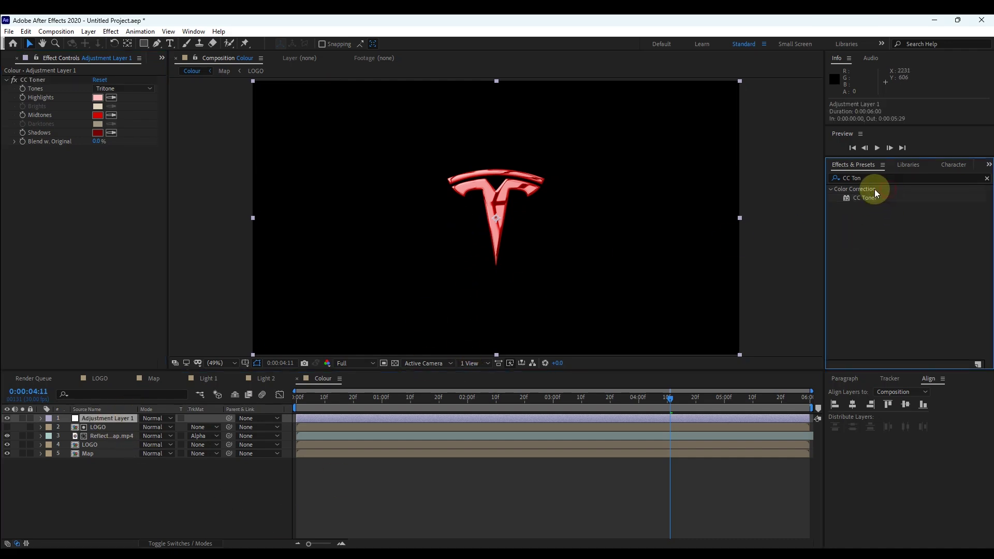
left_click(857, 177)
type("Expo")
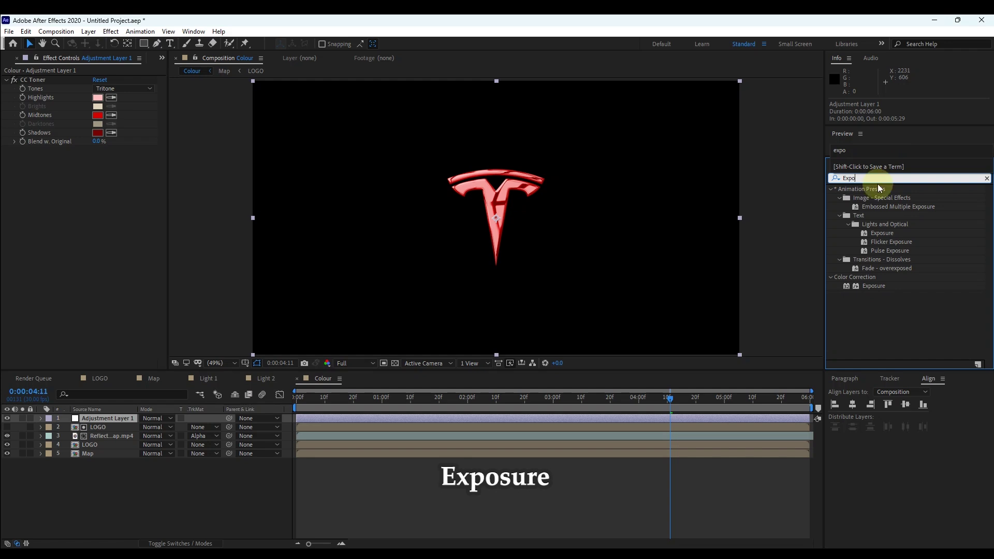
left_click_drag(875, 286, 494, 251)
left_click(97, 176)
type("0.1")
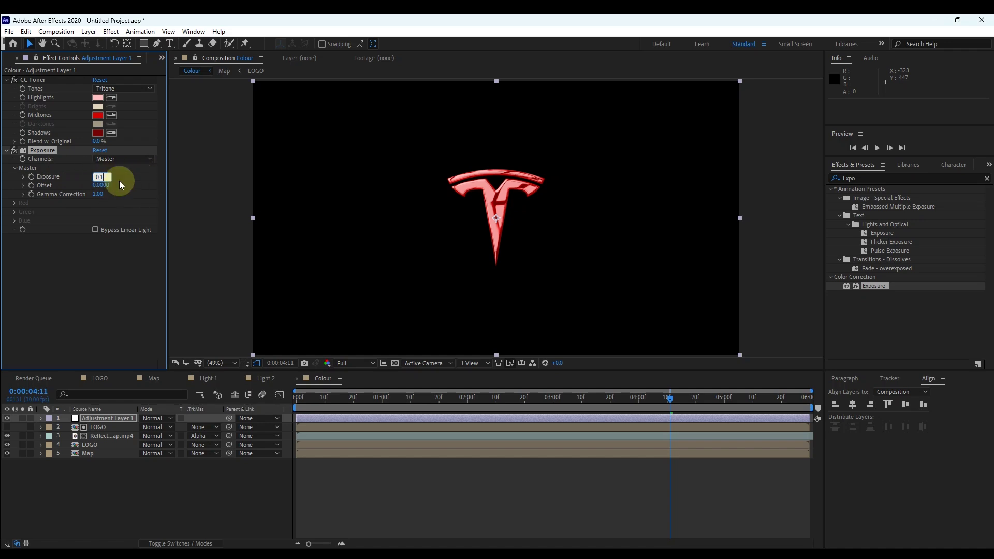
left_click(127, 174)
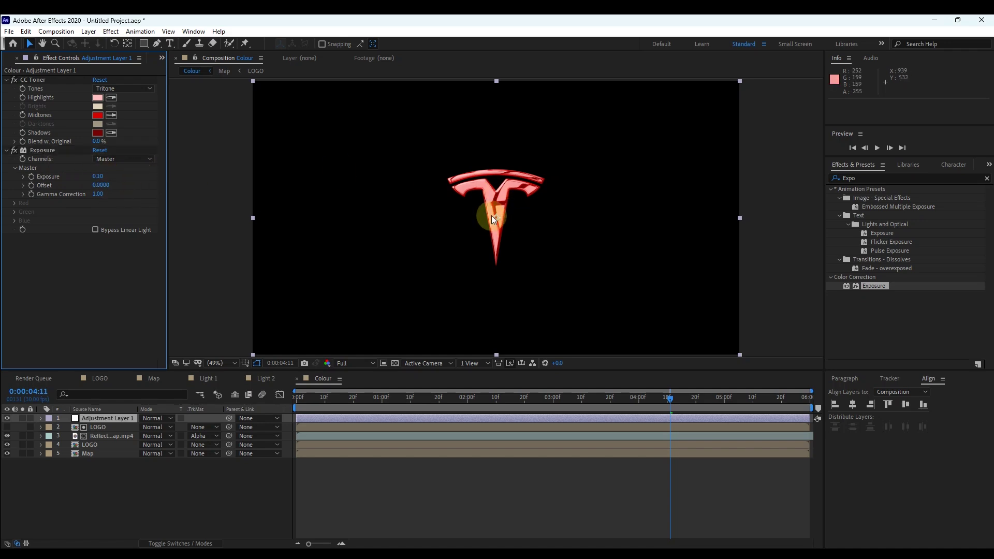
- Keyframe the adjustment layer's Opacity from 100% at 0:00:03:00 to 0% at 0:00:04:15
key("t")
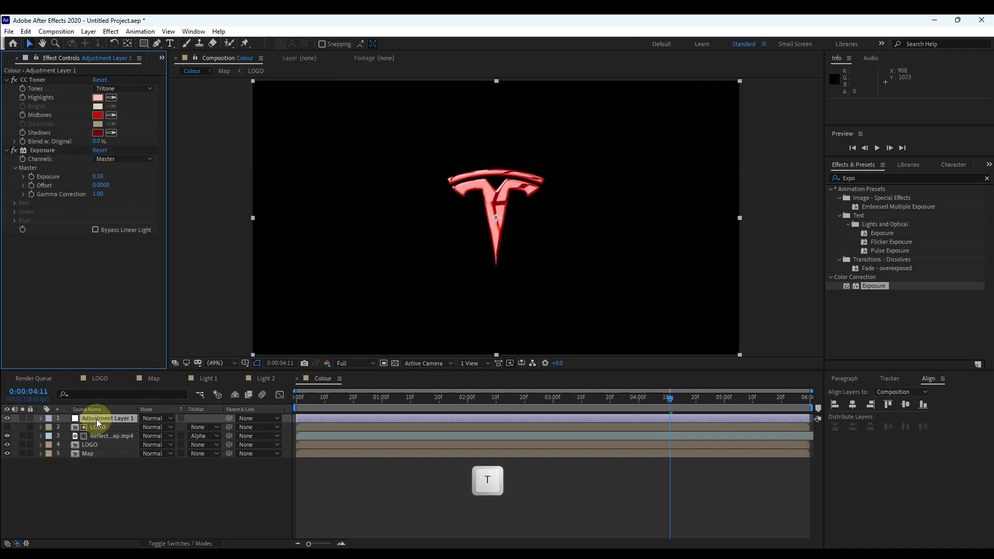
left_click(93, 417)
key("t")
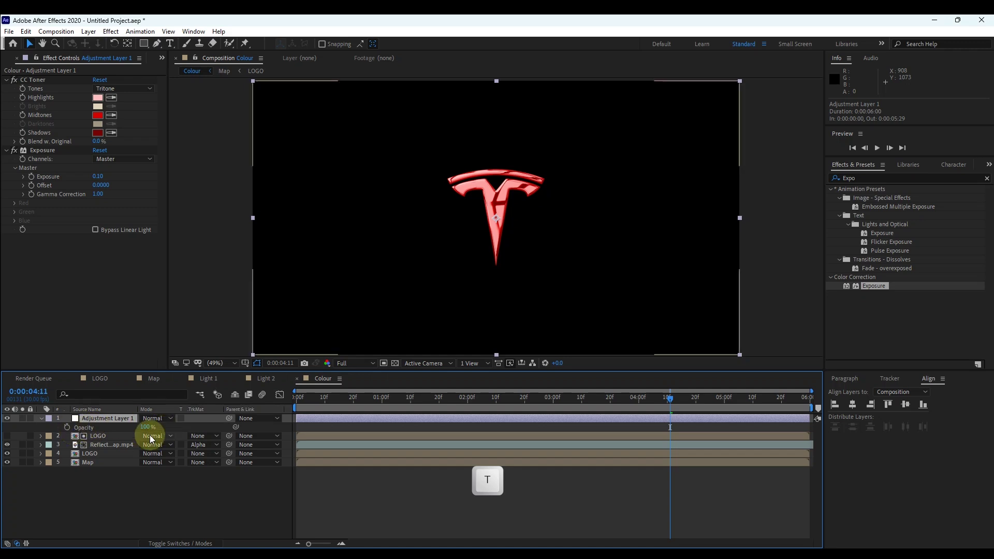
left_click_drag(670, 396, 553, 402)
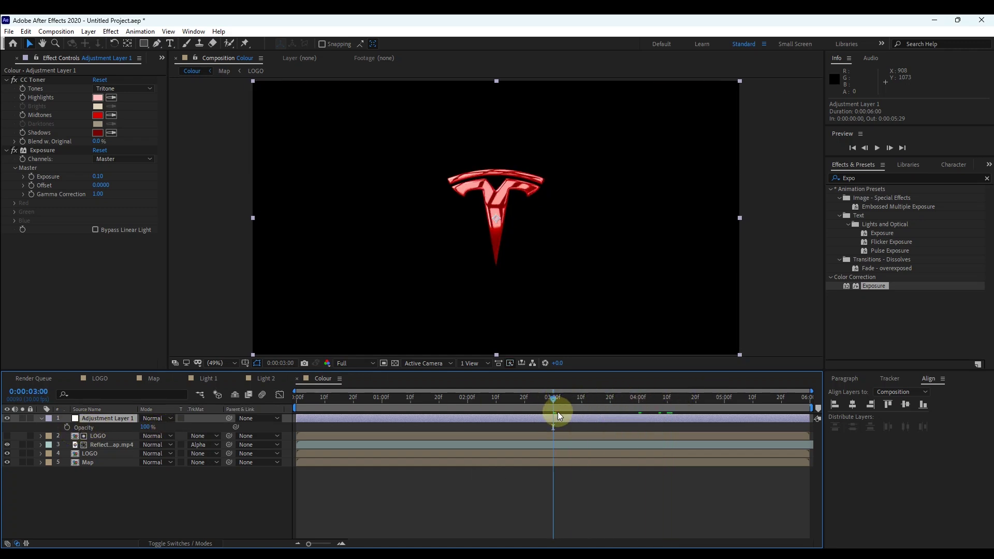
left_click(67, 428)
left_click(555, 424)
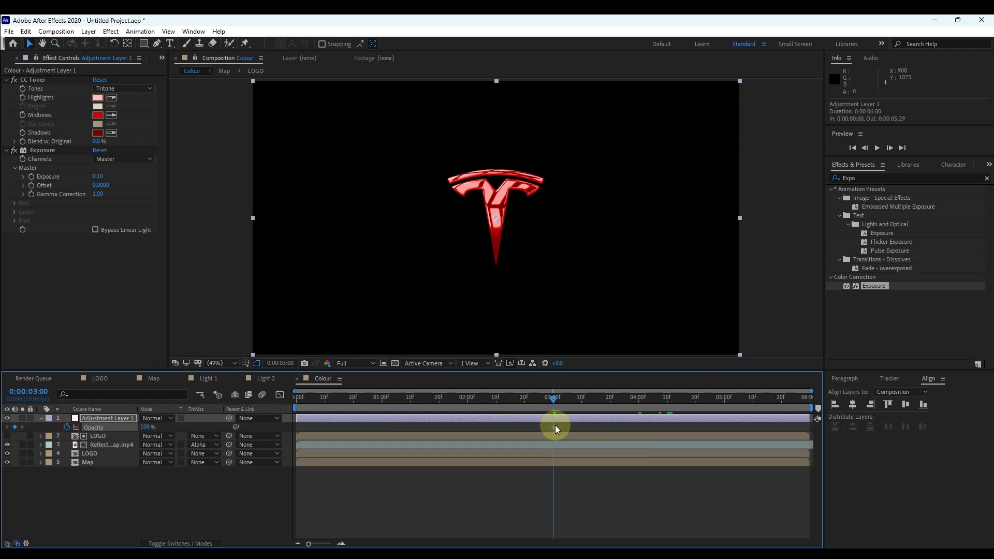
left_click_drag(554, 400, 681, 393)
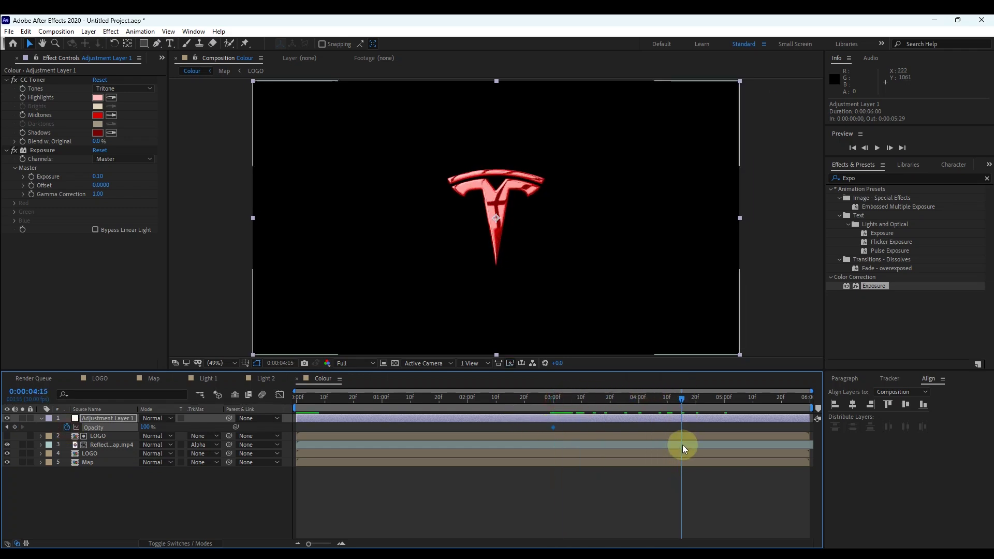
left_click_drag(146, 427, 78, 425)
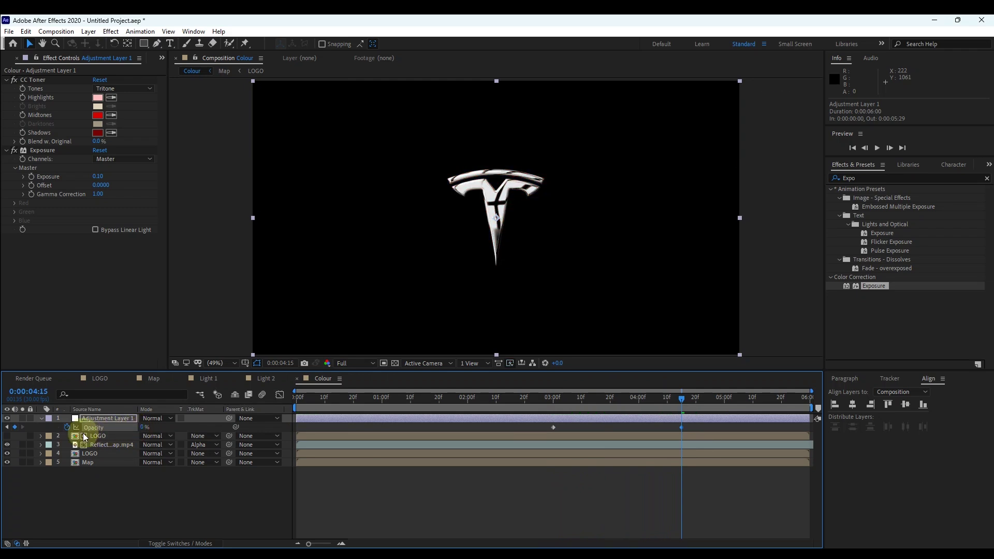
- Apply Easy Ease to both Opacity keyframes of the adjustment layer
left_click_drag(542, 424, 690, 434)
right_click(681, 427)
mouse_move(777, 419)
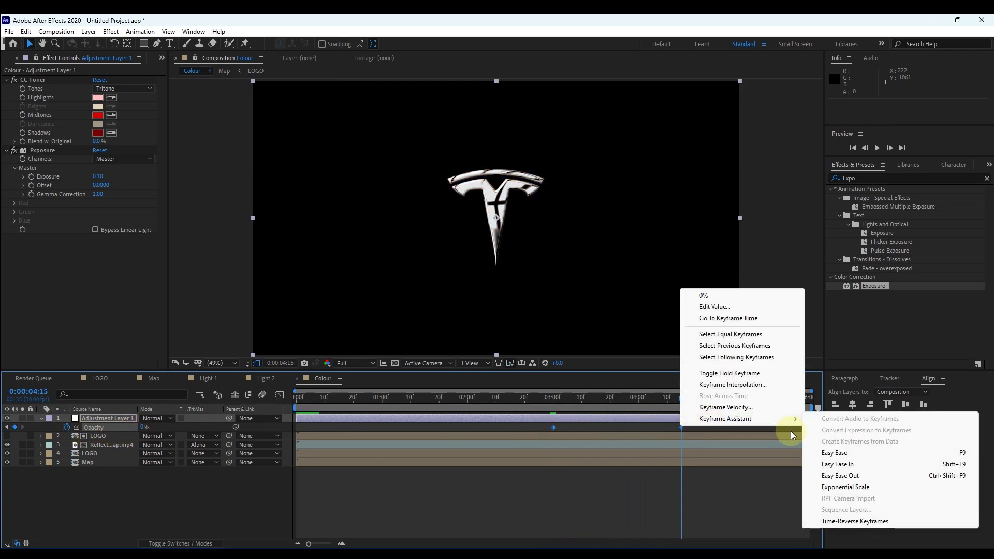
left_click(837, 454)
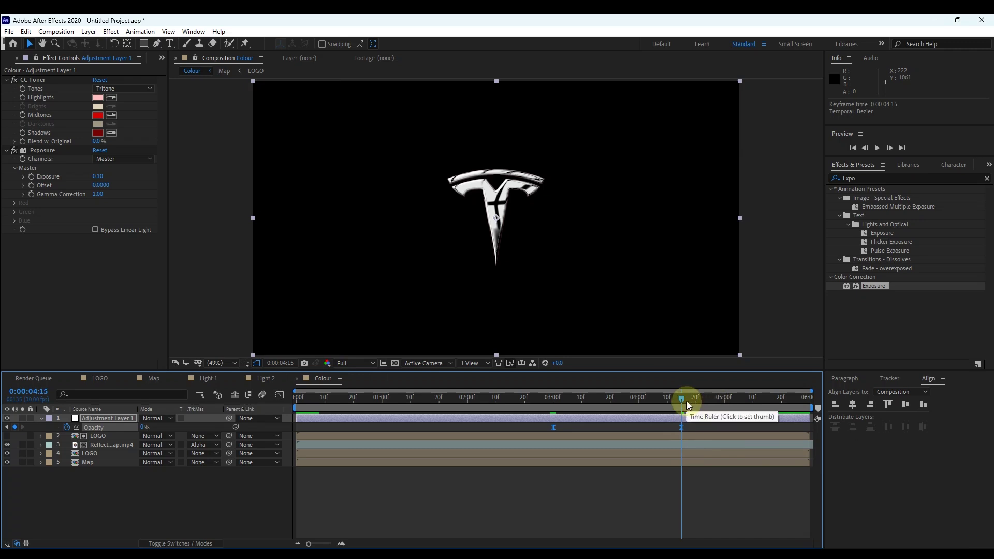
- Keyframe the Reflection Map.mp4 layer's Opacity from 100% at 0:00:03:00 to 0% at 0:00:05:00
left_click_drag(550, 406, 556, 410)
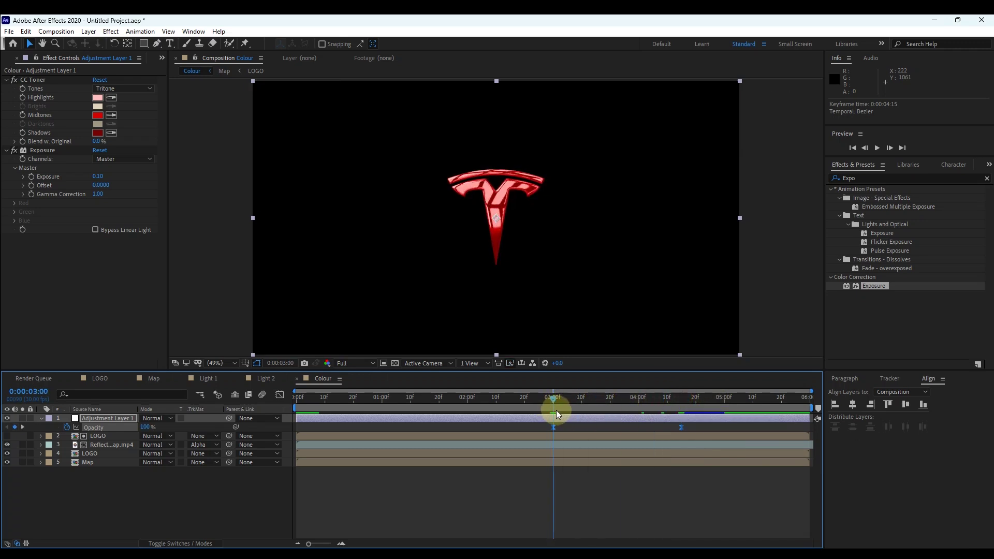
left_click(106, 444)
key("t")
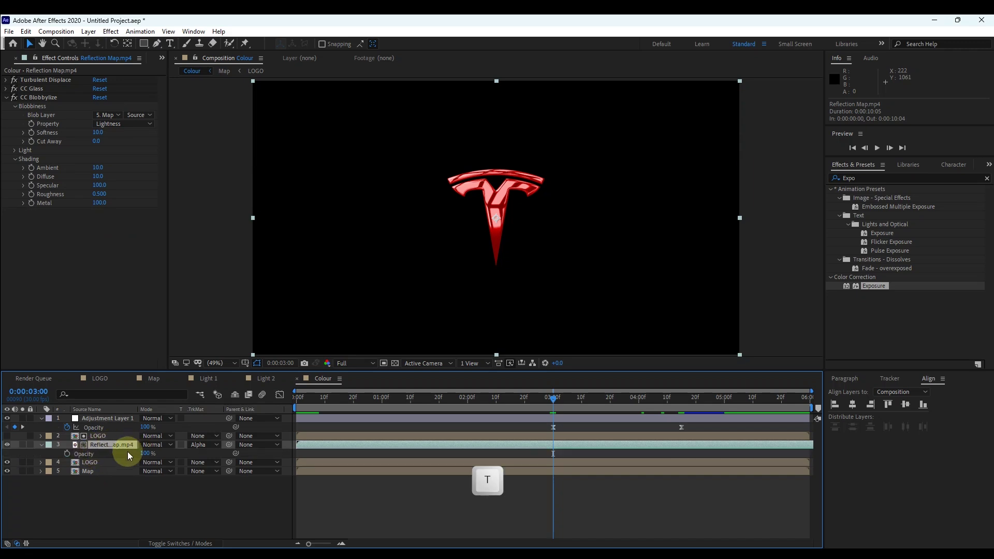
left_click(67, 454)
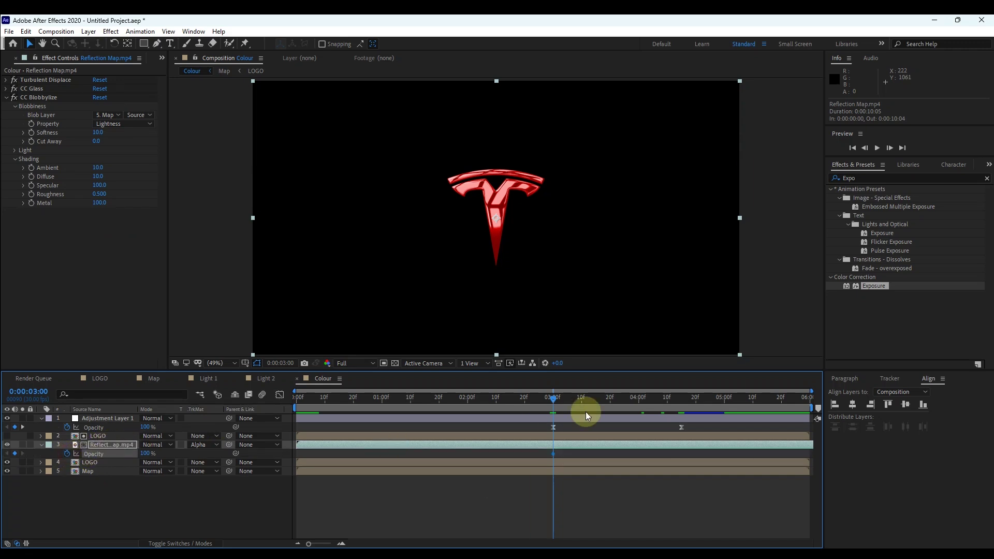
left_click_drag(554, 397, 726, 394)
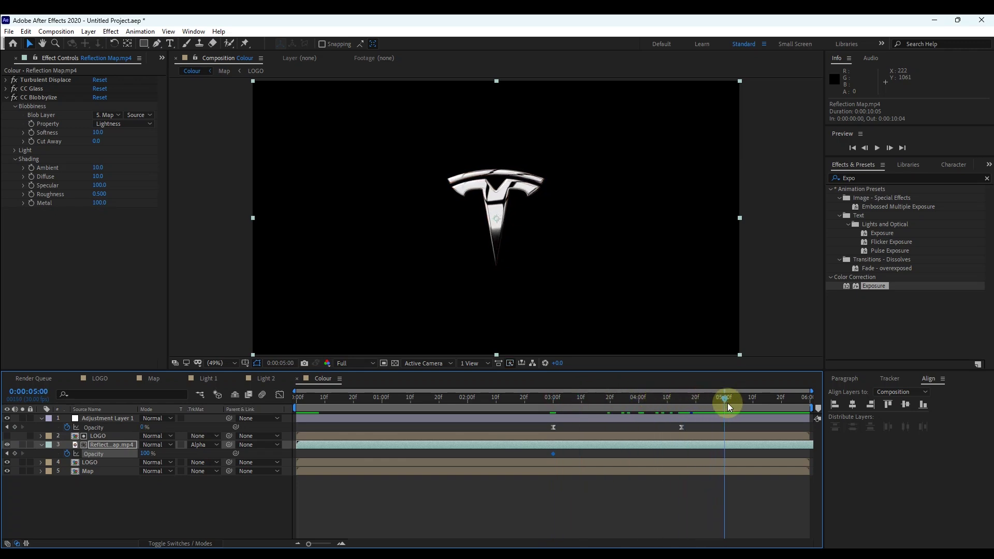
left_click_drag(153, 460, 79, 463)
mouse_move(724, 397)
left_mouse_down()
mouse_move(536, 416)
mouse_move(733, 401)
left_mouse_up()
- Apply Easy Ease to both Opacity keyframes of the Reflection Map.mp4 layer and collapse the properties of both animated layers
left_click_drag(744, 455, 539, 456)
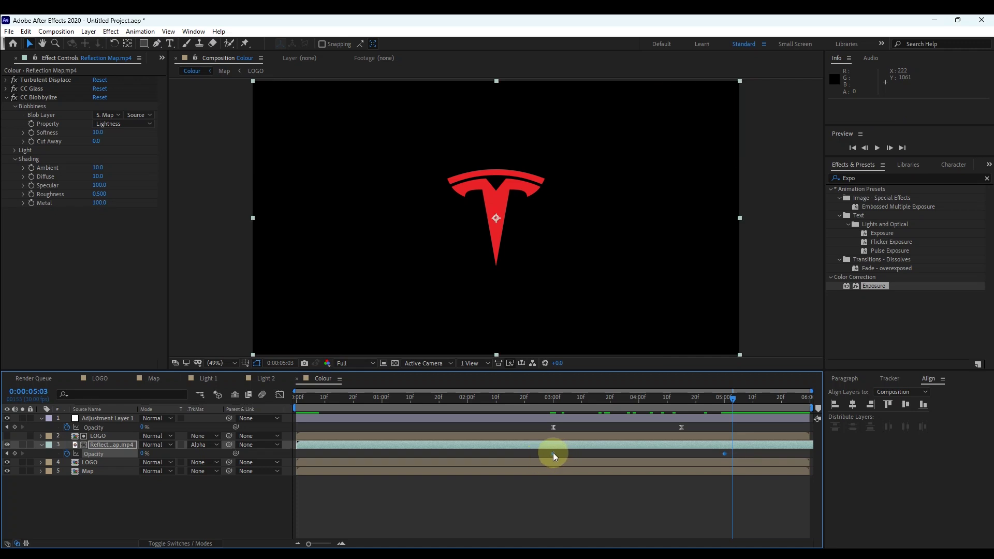
right_click(554, 454)
mouse_move(582, 444)
left_click(719, 478)
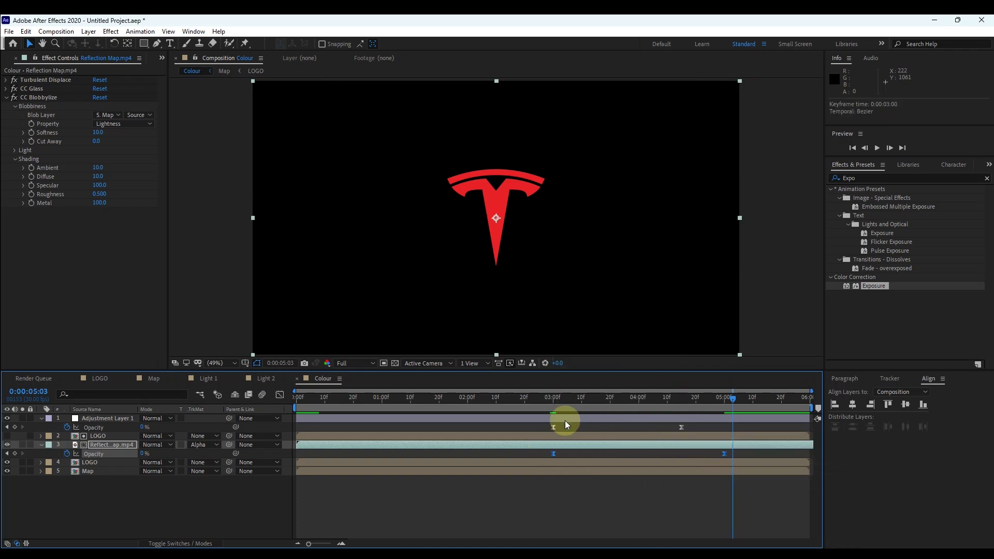
left_click(41, 419)
left_click(42, 437)
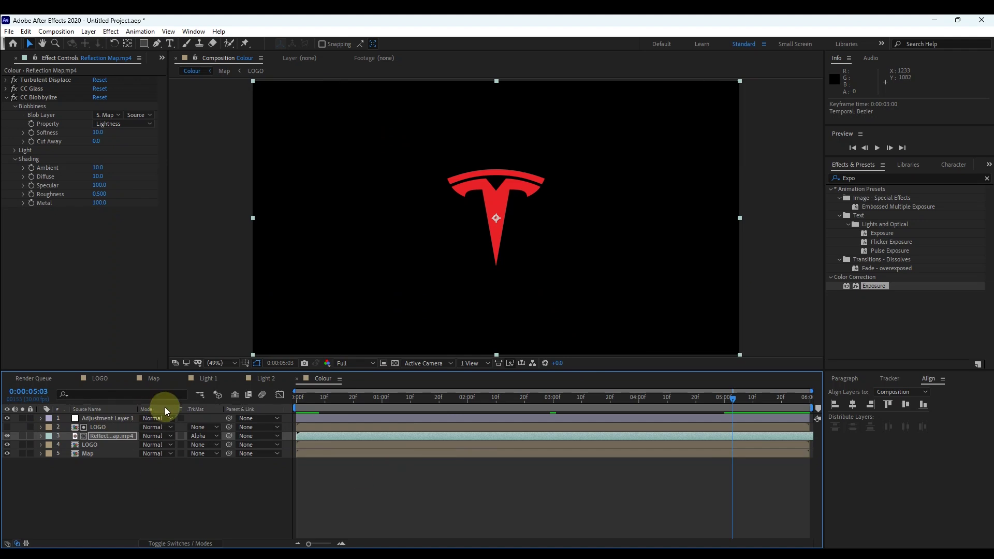
- Create a new 1920 x 1080 composition named Text at 30 fps with a duration of 0:00:06:00
left_click(161, 57)
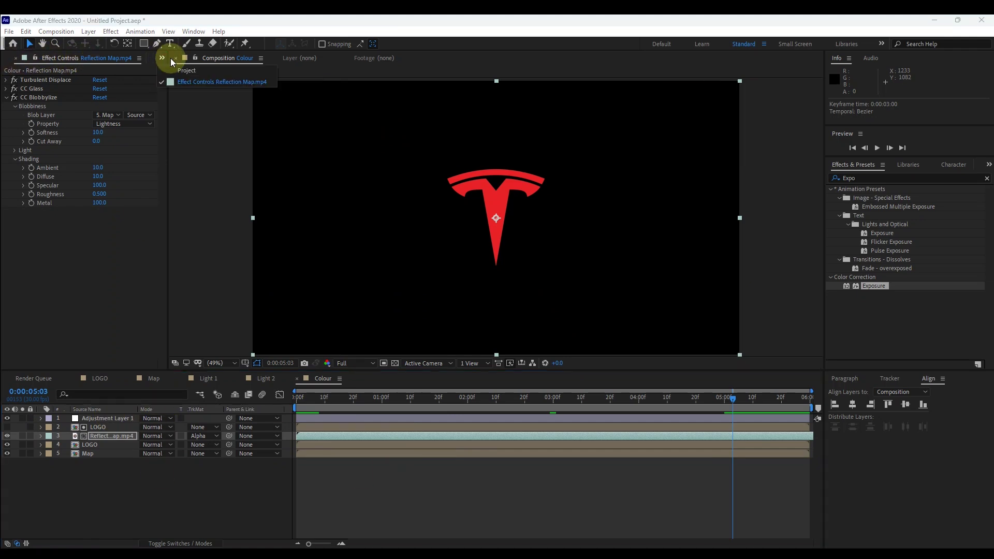
left_click(187, 70)
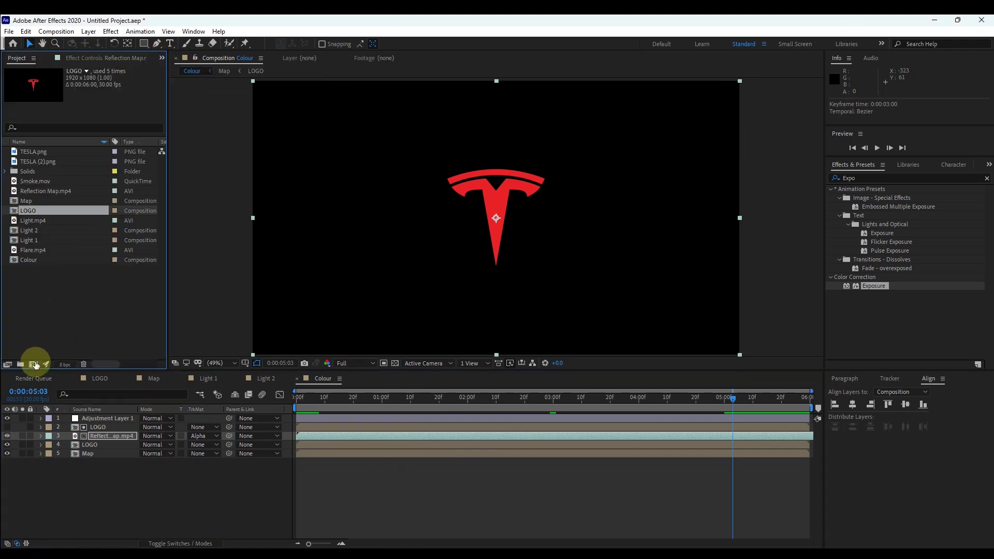
key("ctrl+n")
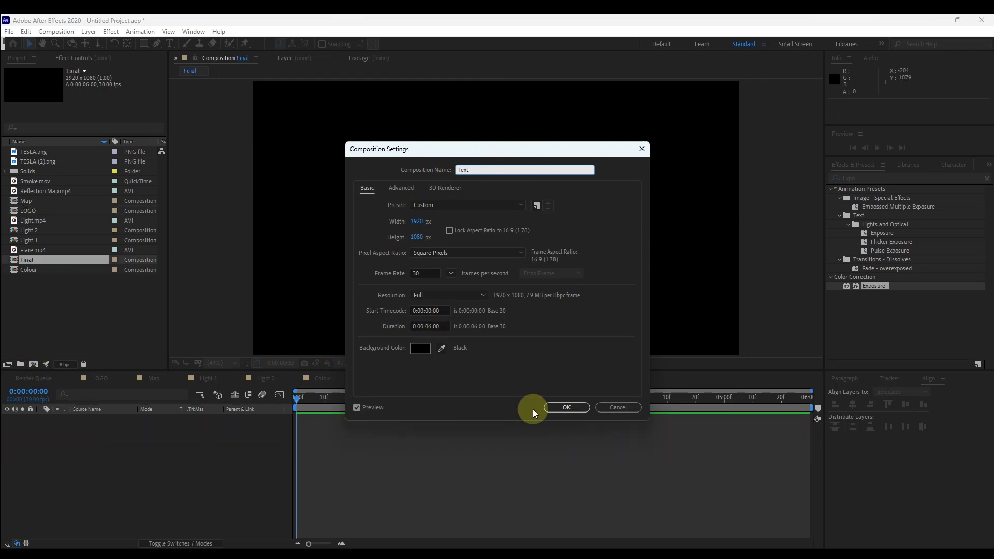
left_click(554, 408)
left_click(197, 428)
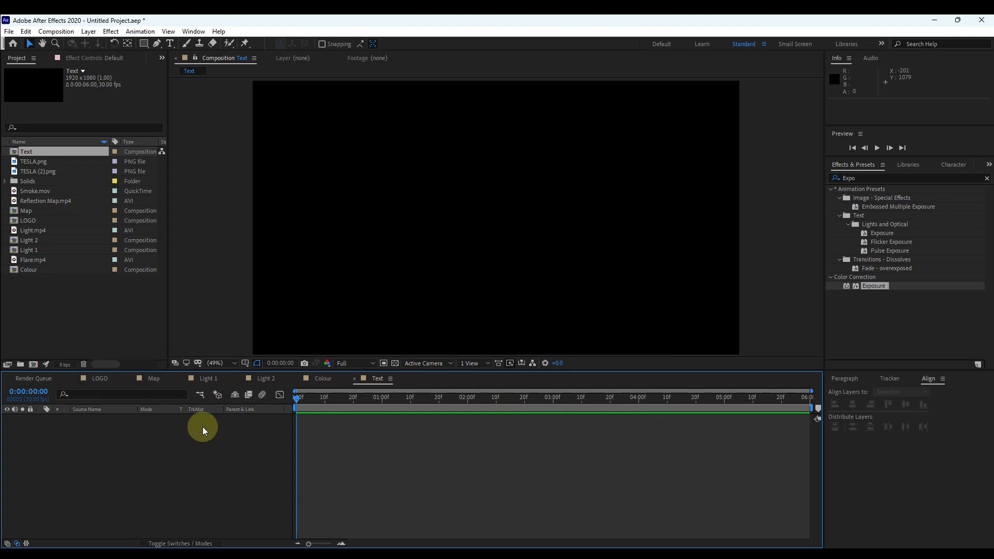
- Add TESLA (2).png to the Text composition and set its Scale to 200%
left_click(41, 171)
left_click_drag(48, 169, 133, 443)
left_click_drag(539, 225, 546, 220)
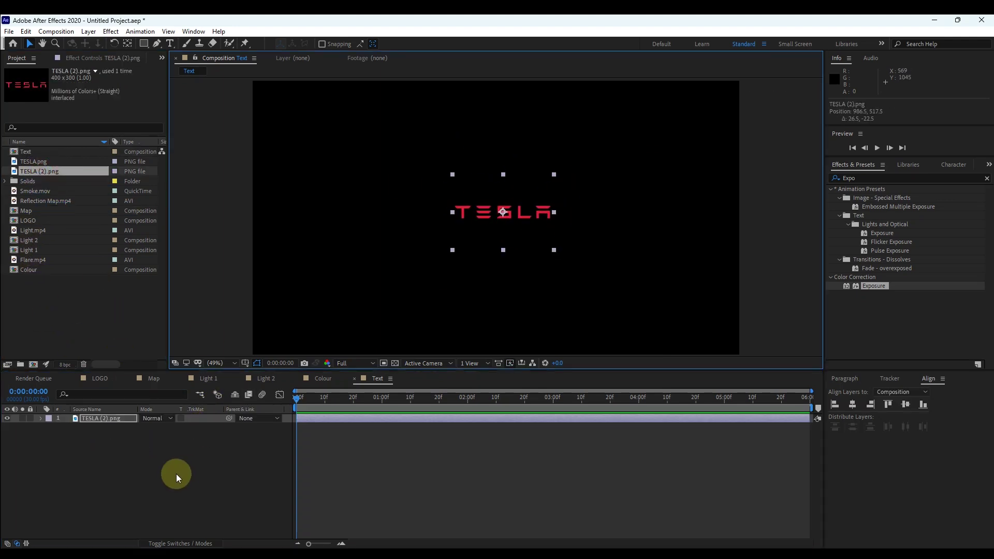
key("s")
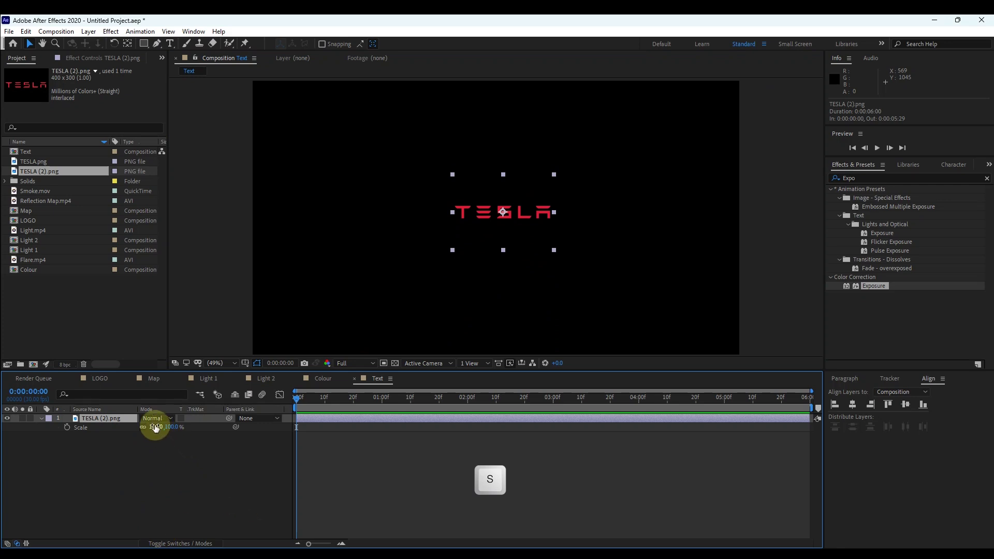
left_click(155, 427)
type("200")
left_click(163, 459)
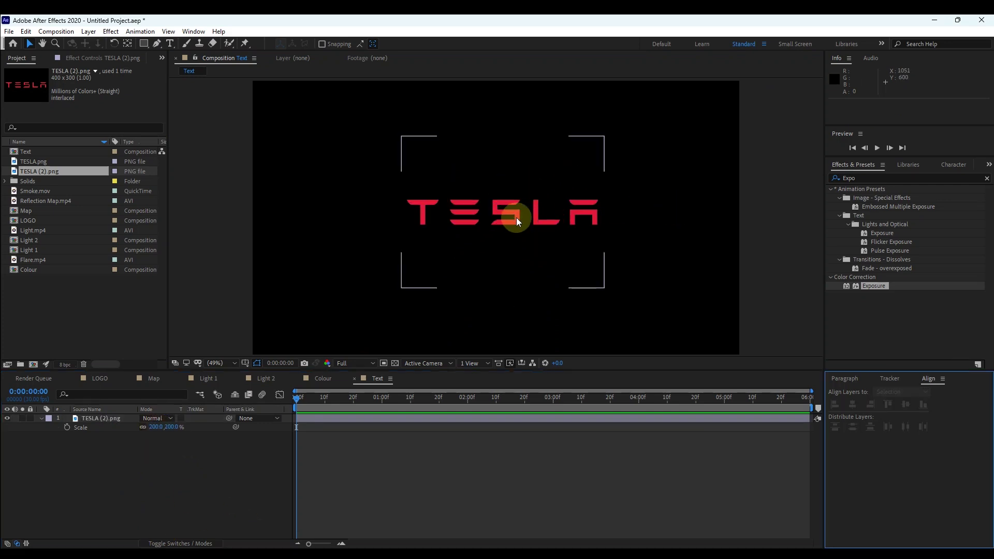
- Center the TESLA (2).png layer horizontally and vertically in the composition
left_click(120, 418)
left_click(853, 404)
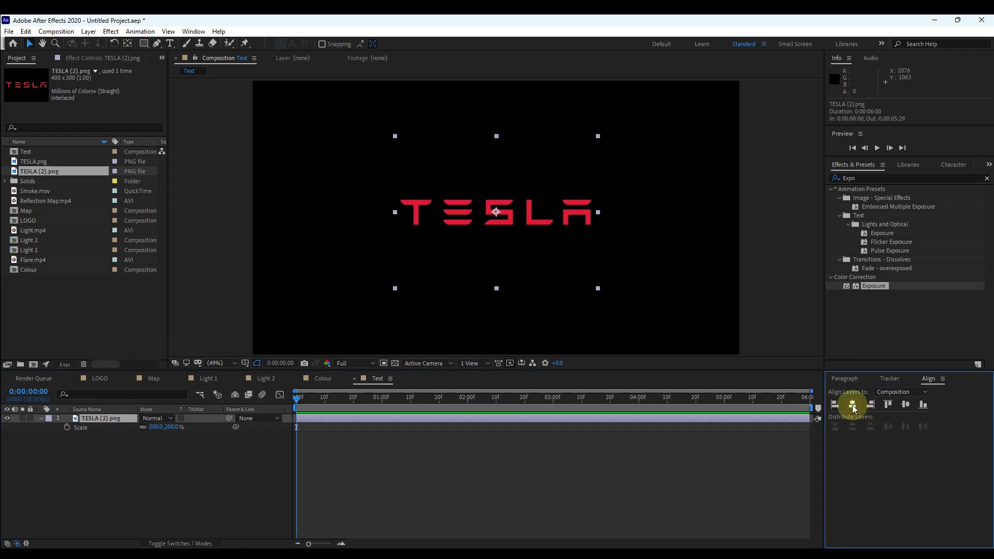
left_click(906, 404)
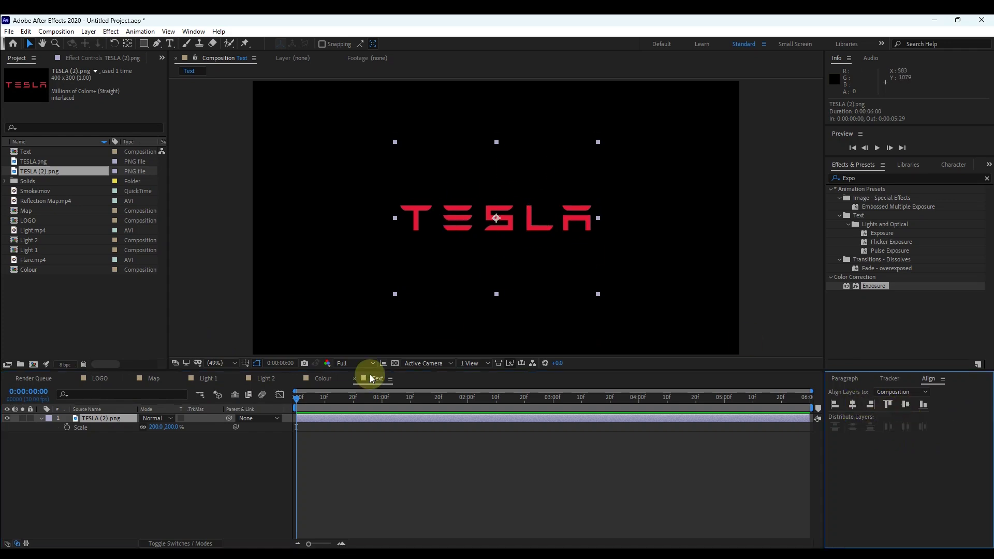
- Keyframe the TESLA (2).png layer's Opacity from 0% at 0:00:04:00 to 100% at 0:00:05:00
left_click_drag(339, 397, 552, 415)
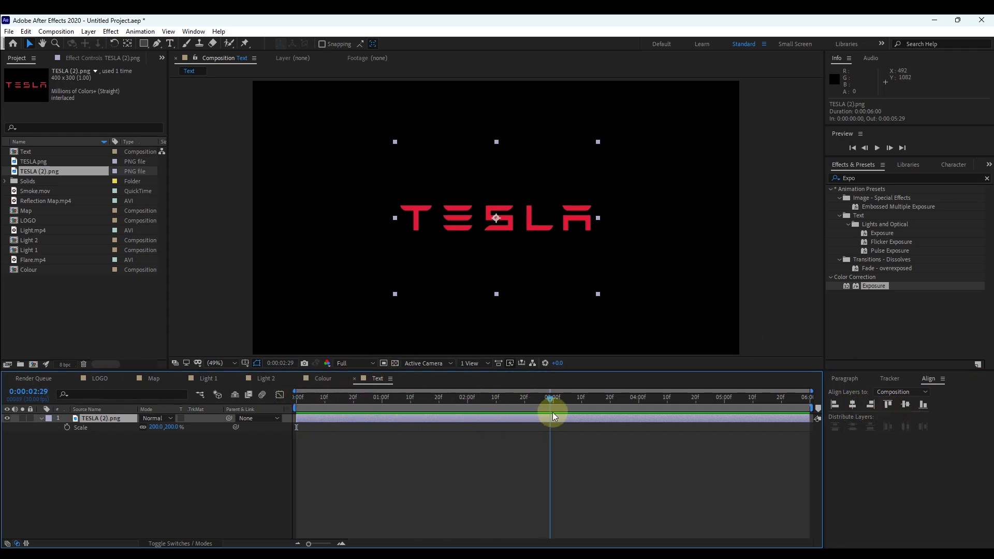
key("t")
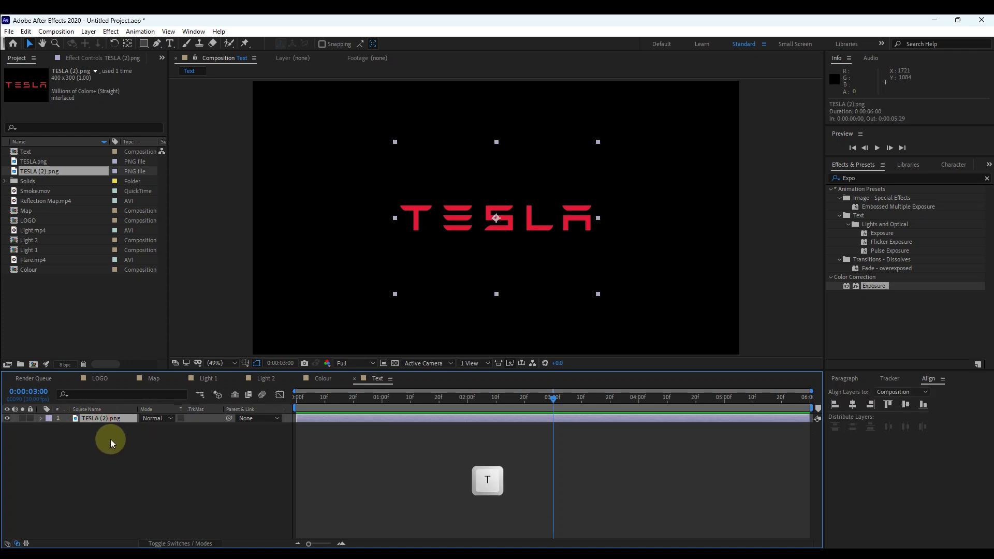
left_click_drag(553, 398, 638, 402)
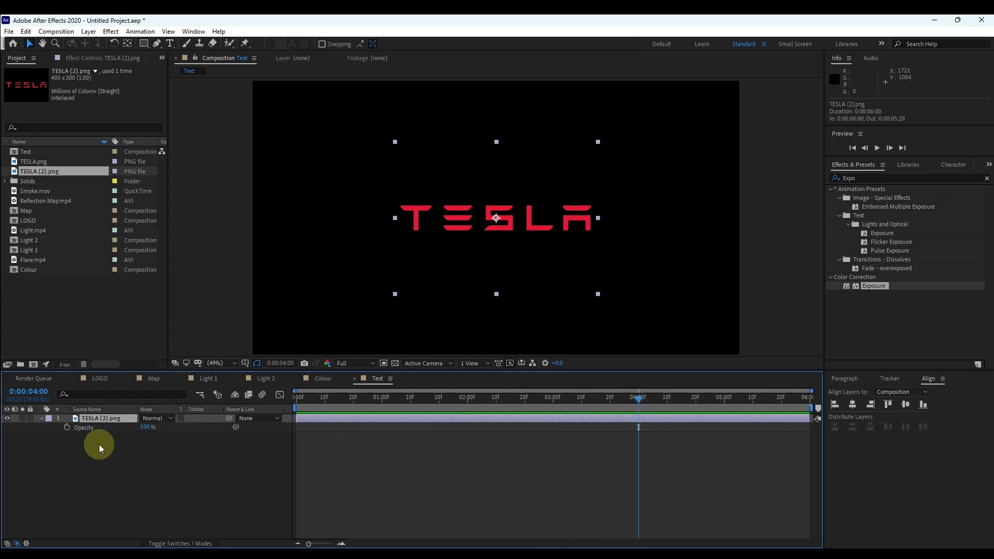
left_click(68, 427)
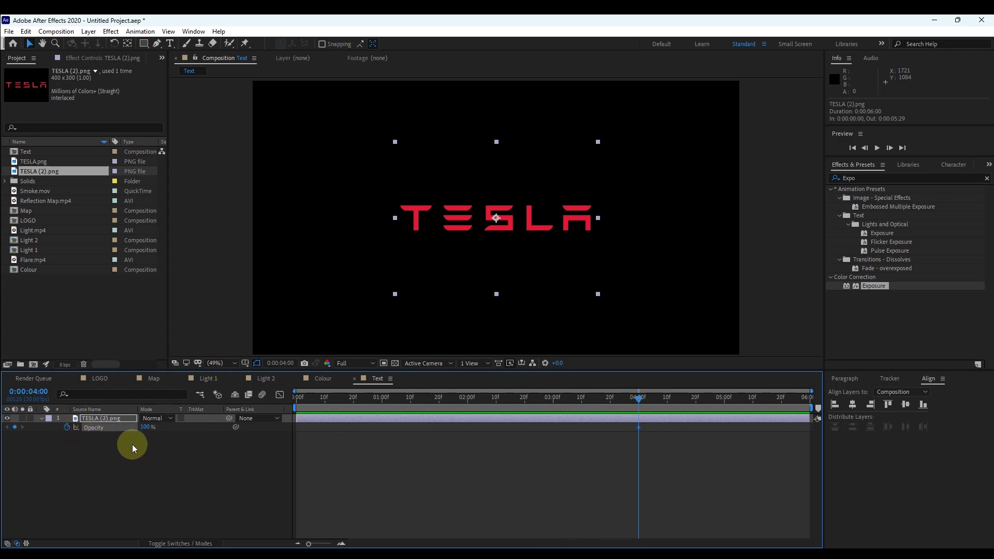
left_click_drag(147, 428, 77, 417)
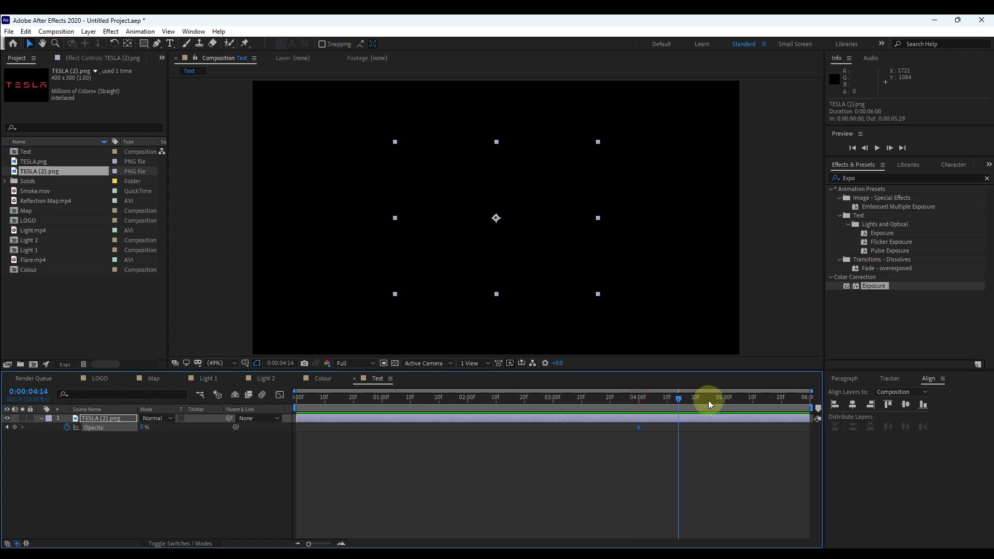
left_click_drag(724, 398, 724, 399)
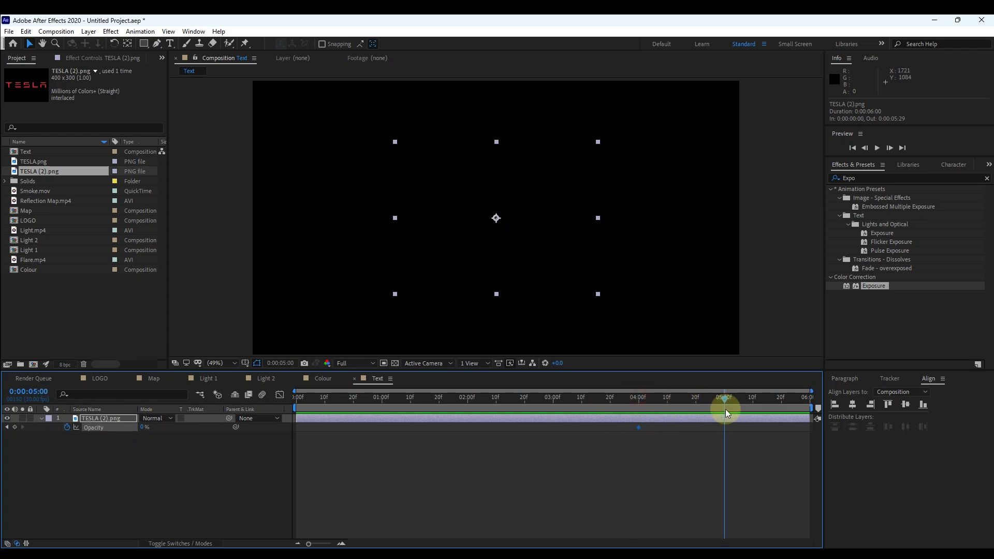
left_click_drag(143, 428, 254, 432)
- Preview the TESLA text fade-in and return the playhead to the start of the composition
left_click(719, 398)
left_click(638, 400)
left_click(878, 149)
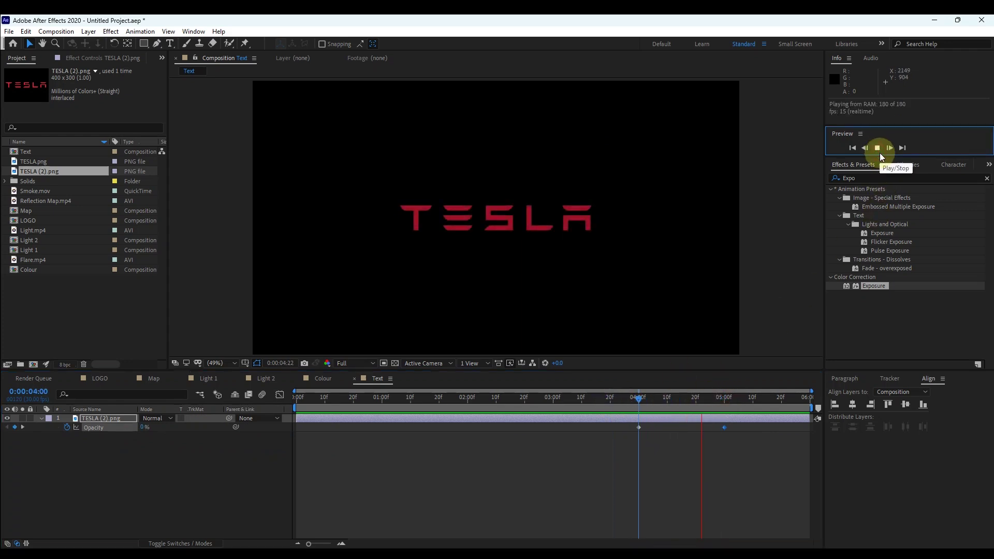
left_click(879, 152)
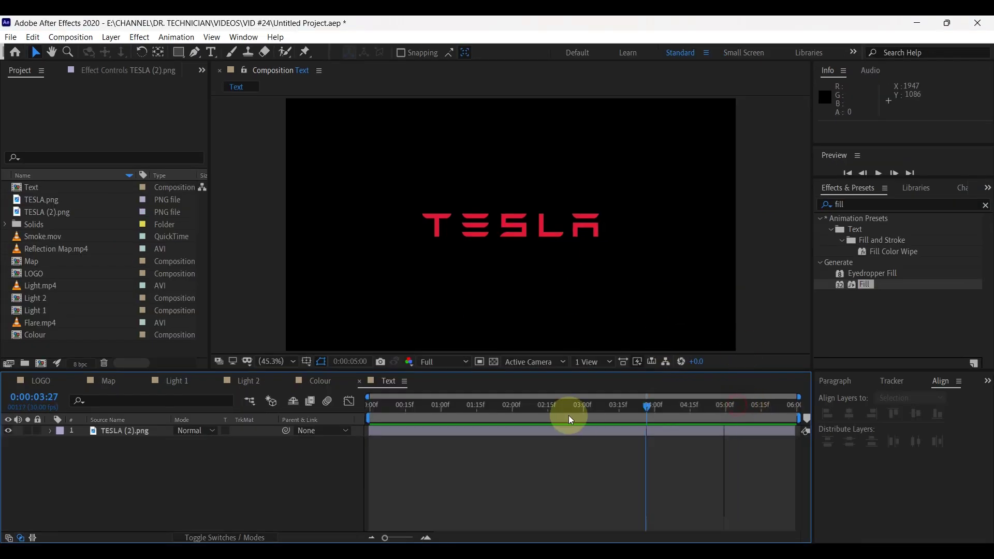
left_click_drag(583, 415, 328, 414)
- Create a new HDTV 1080 29.97 composition named Final with a duration of 0;00;06;00
key("ctrl+n")
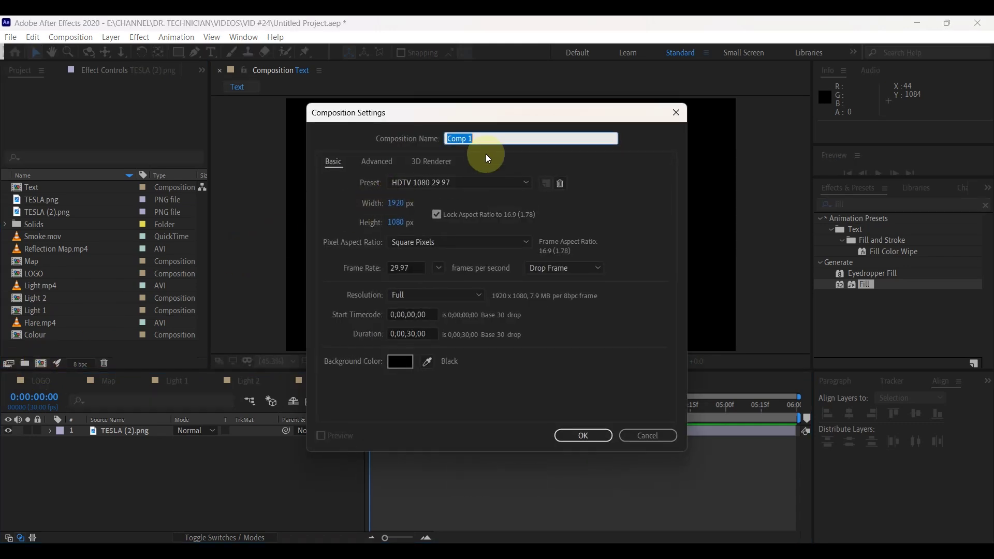
type("Final")
left_click(414, 334)
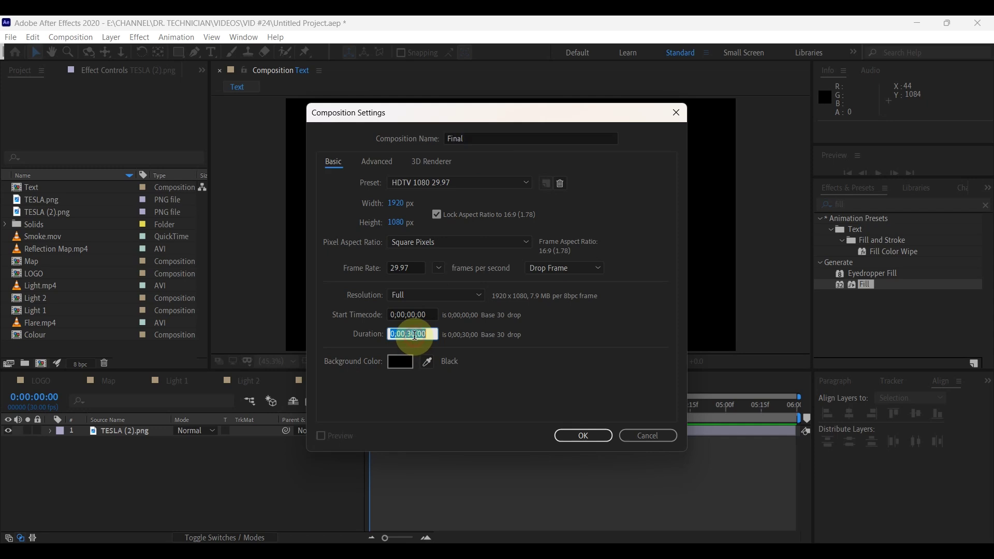
left_click(416, 335)
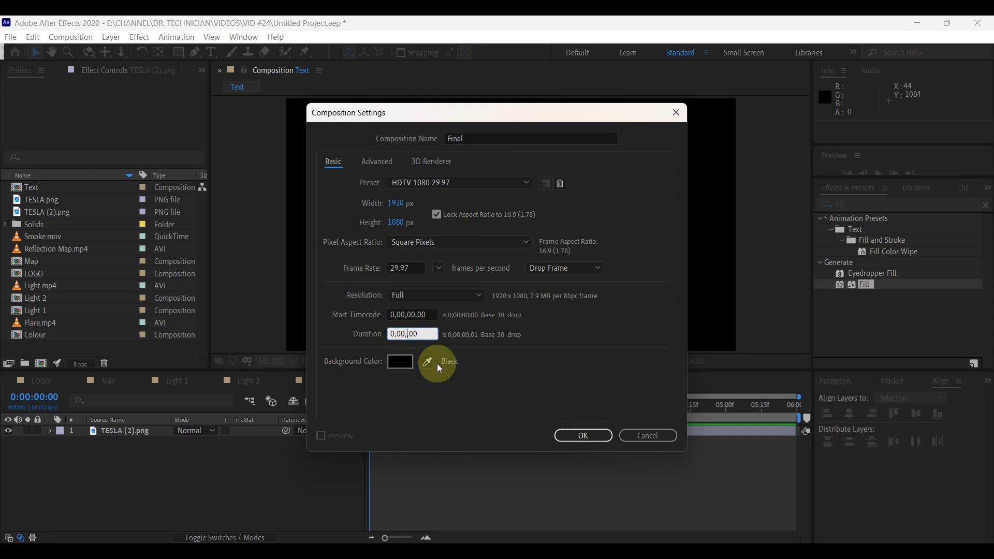
type("06;00")
left_click(580, 436)
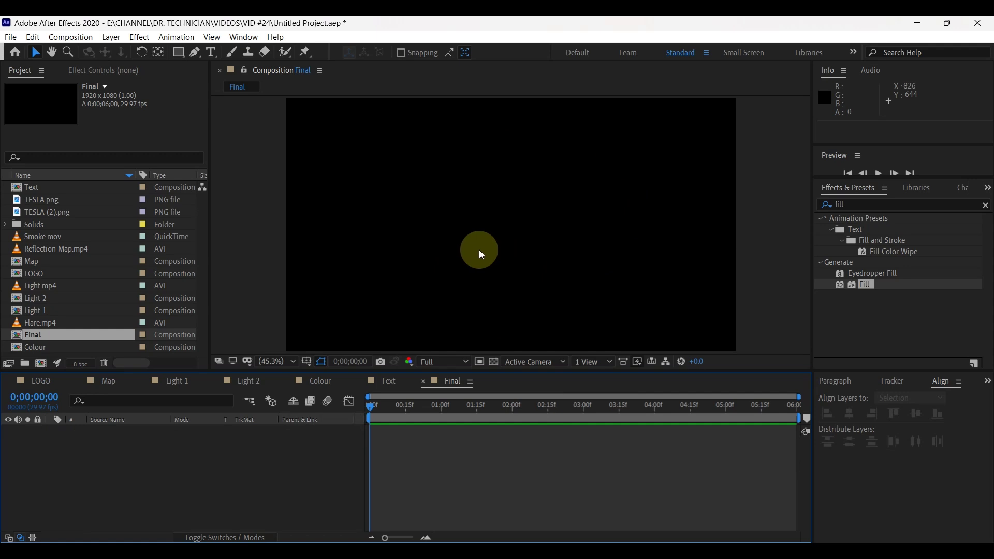
- Add a black 1920 x 1080 solid named Background to the Final composition
right_click(210, 459)
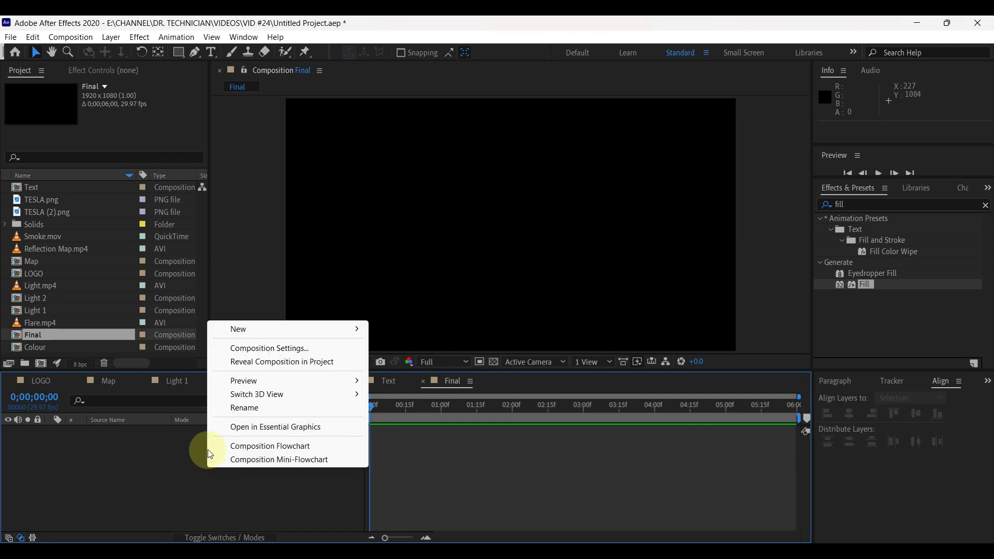
left_click(241, 333)
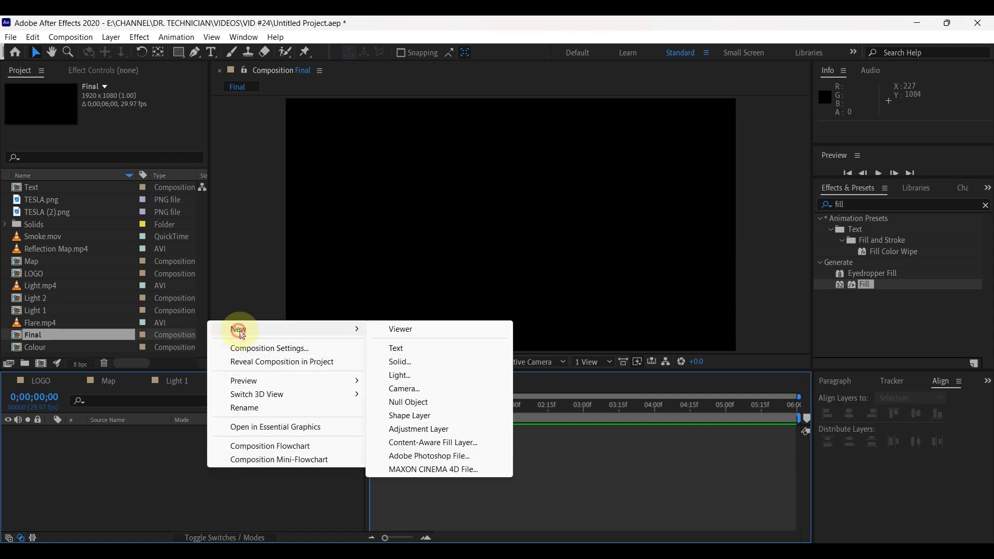
left_click(394, 362)
type("B")
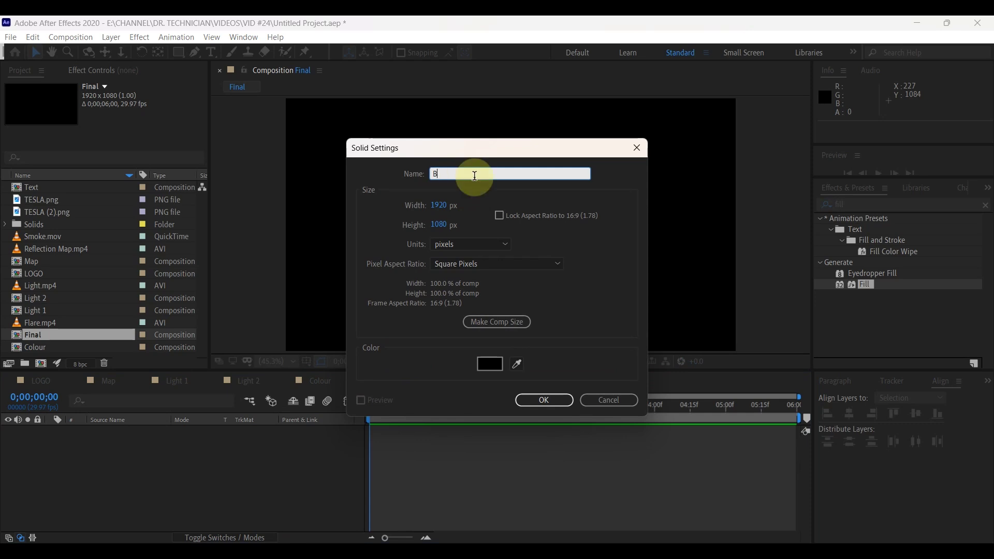
type("ackground")
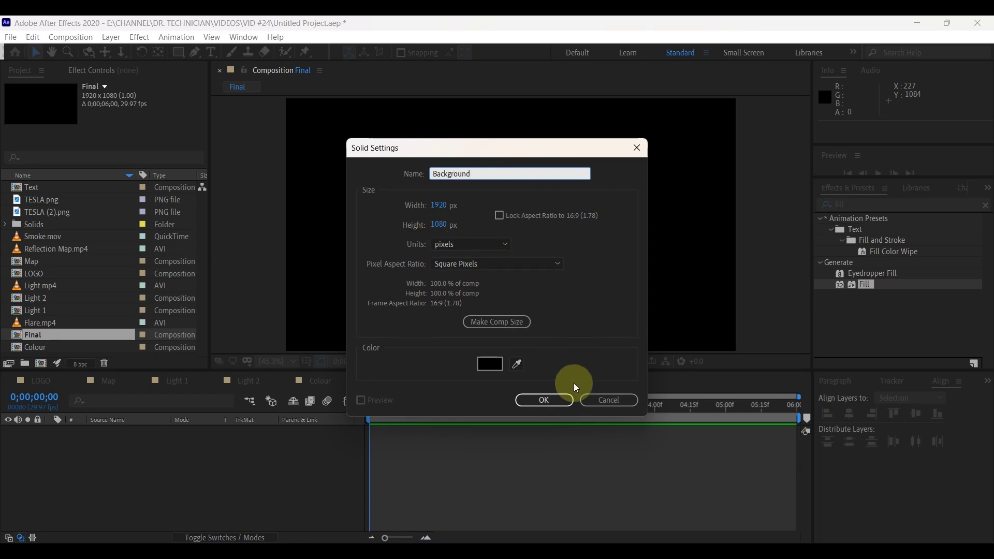
left_click(556, 400)
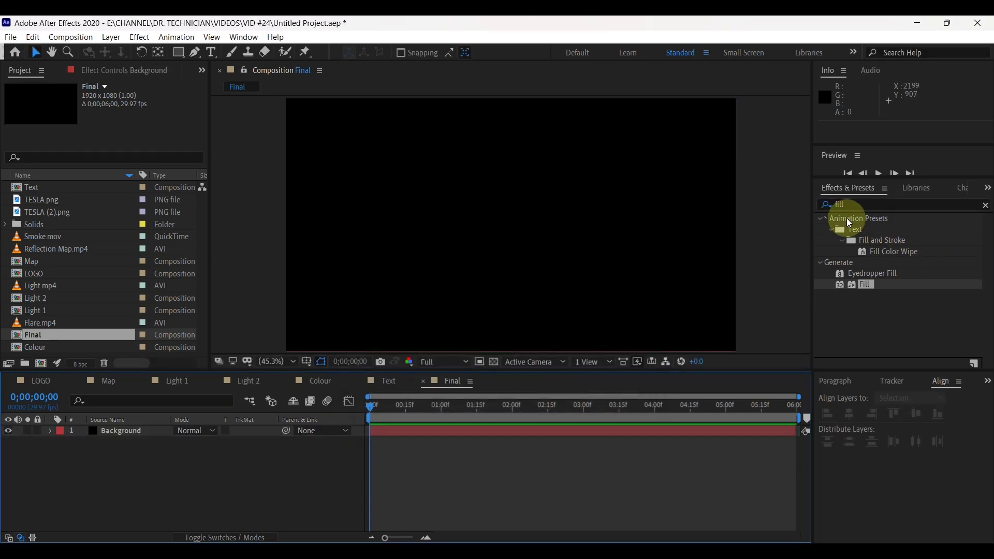
- Apply the Fill effect to the Background layer and set its color to a near-black grey (RGB about 19, 18, 18)
left_click(840, 204)
type("fill")
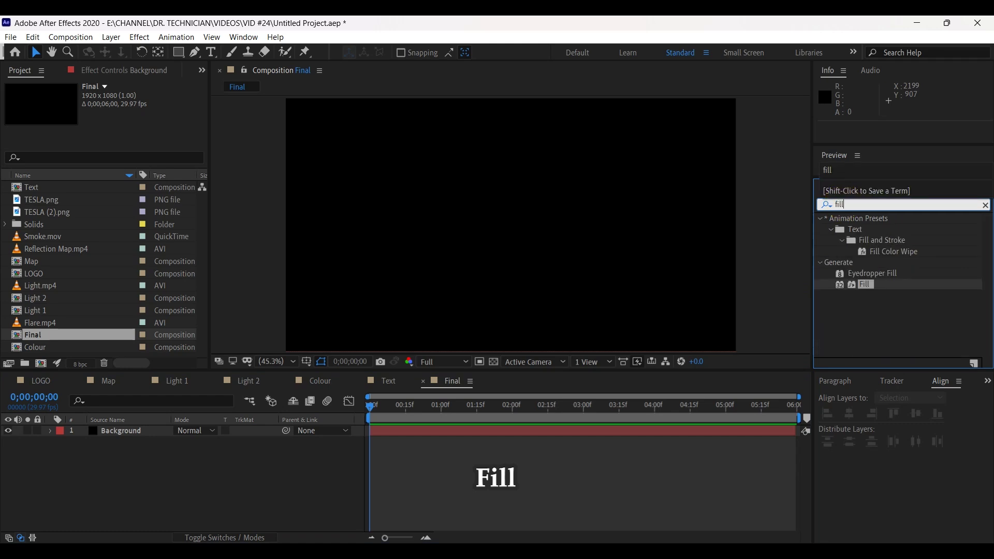
left_click_drag(872, 280, 462, 160)
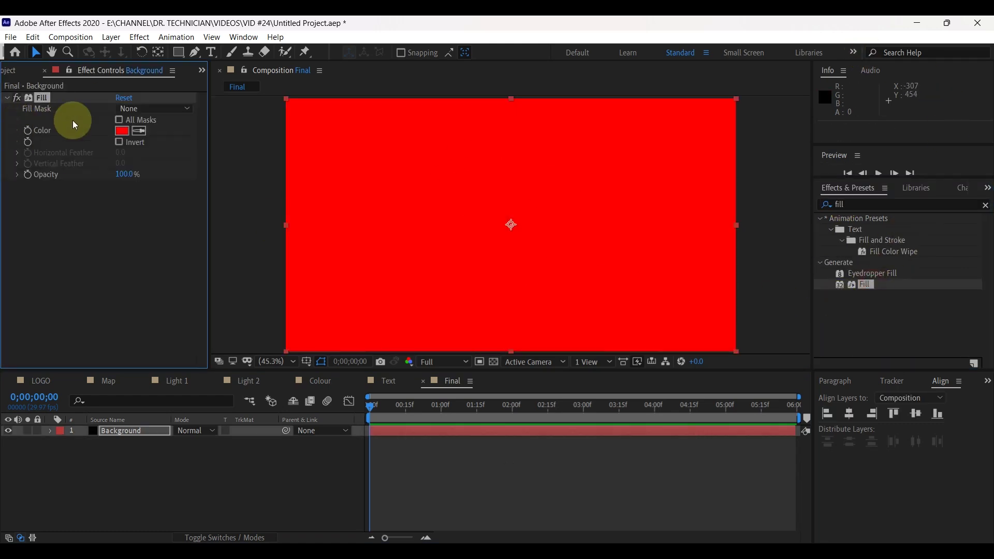
left_click(122, 131)
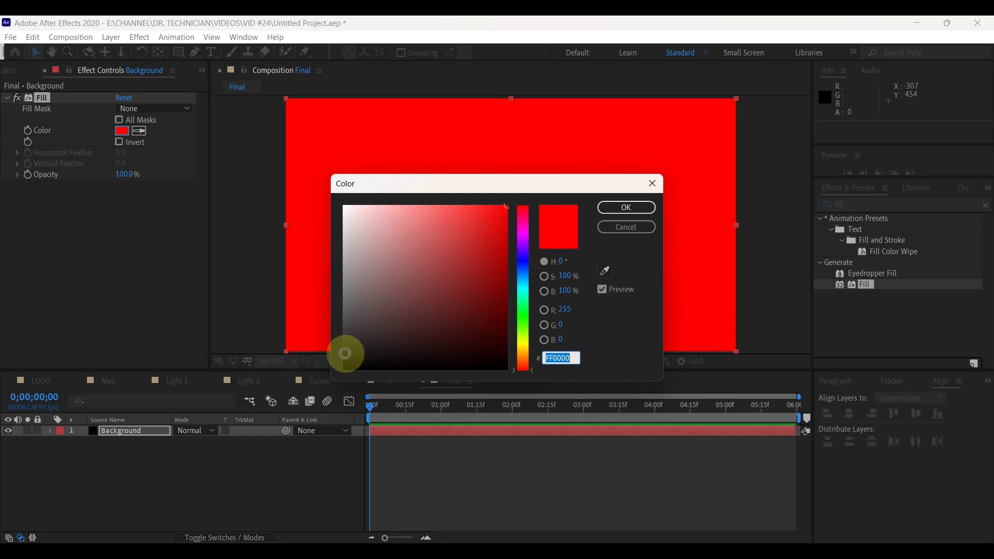
left_click(345, 355)
left_click(620, 211)
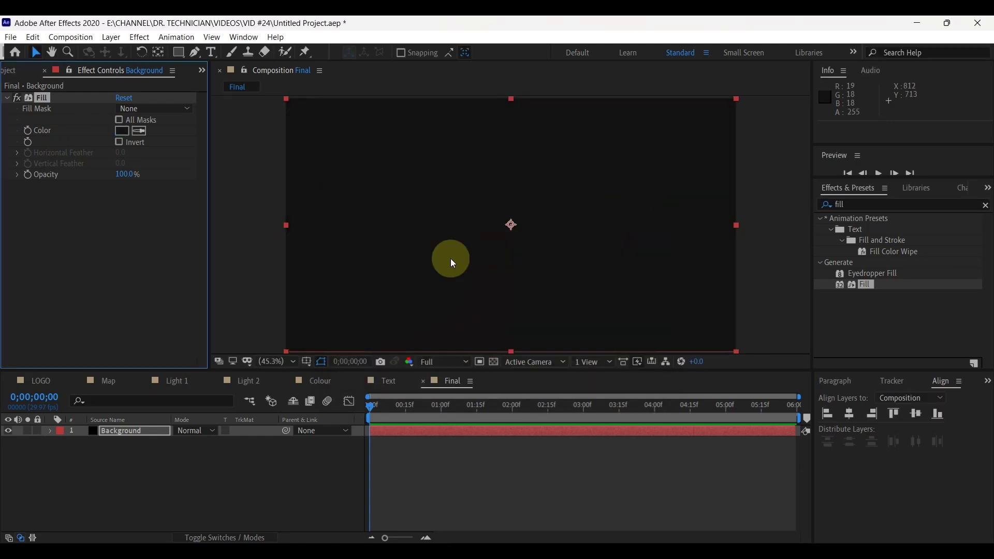
left_click(512, 270)
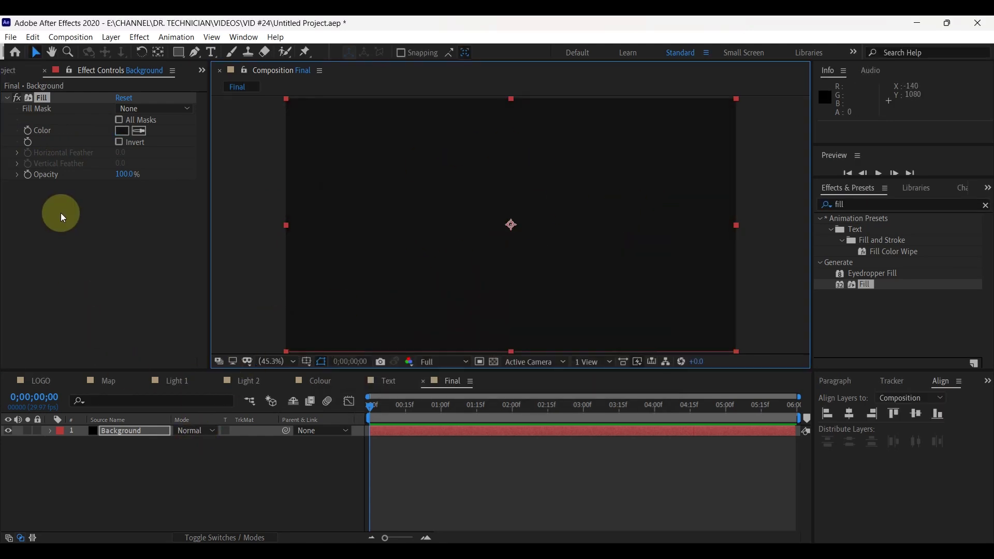
left_click(109, 475)
- Add the Colour composition above the Background layer in Final and place the Light 1 composition on top of it
left_click(11, 75)
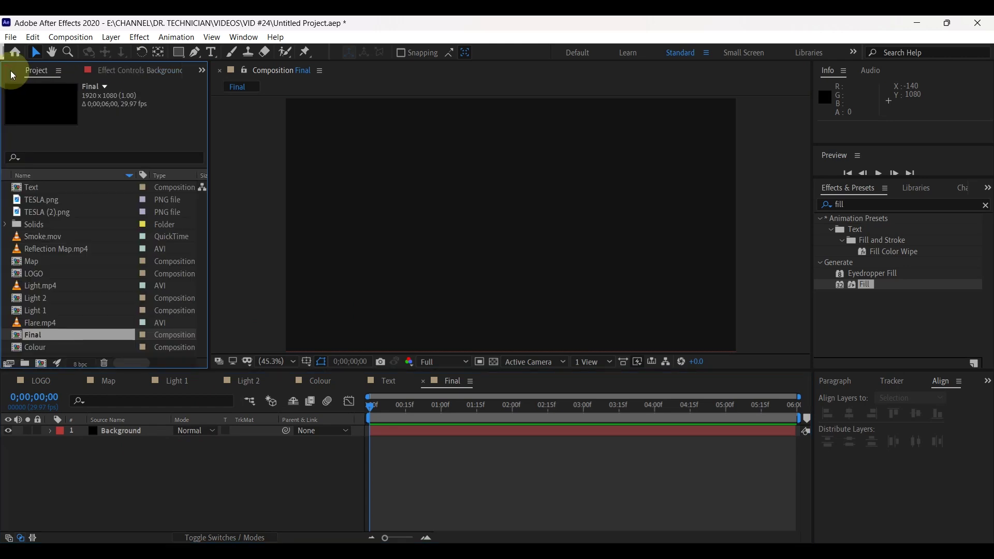
left_click(40, 348)
left_click_drag(55, 349, 107, 427)
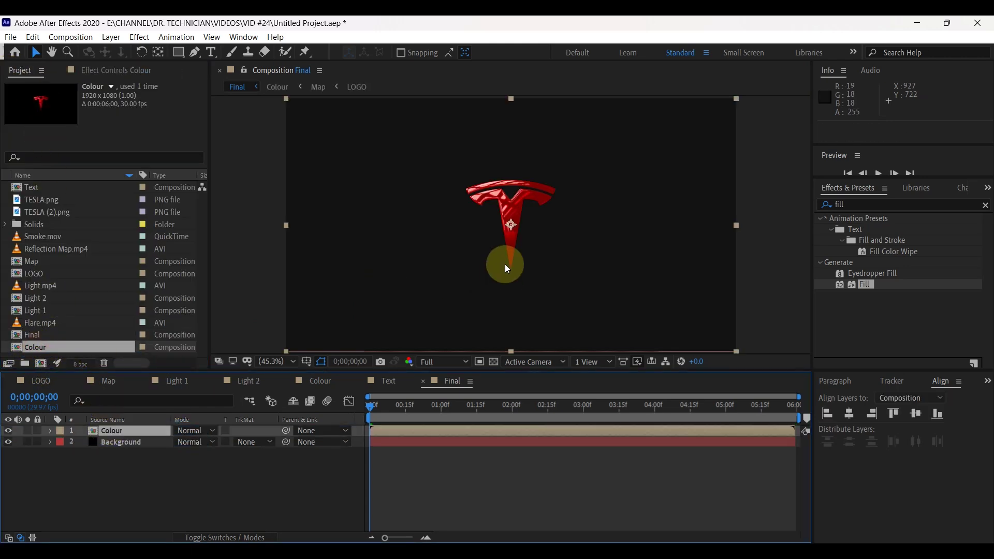
left_click(40, 311)
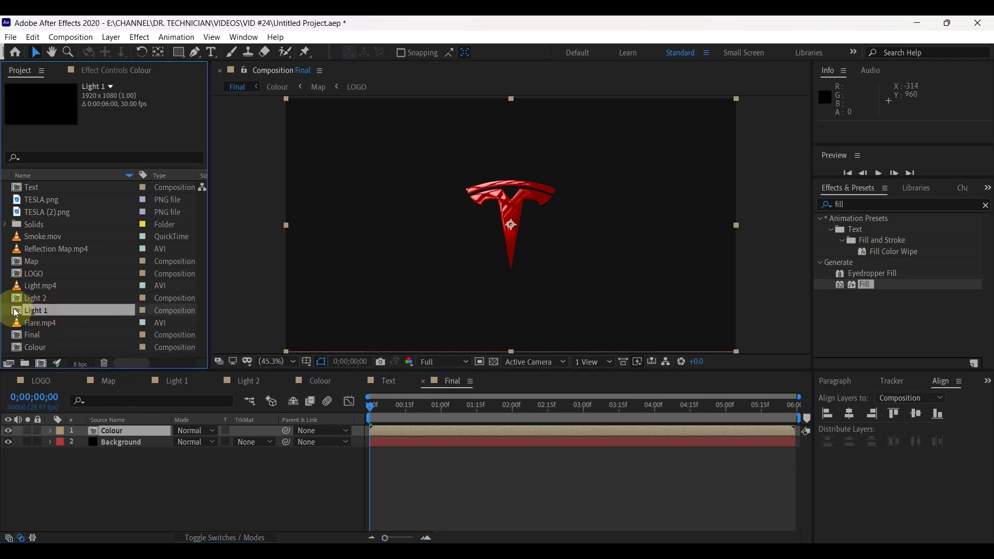
left_click_drag(40, 308, 89, 427)
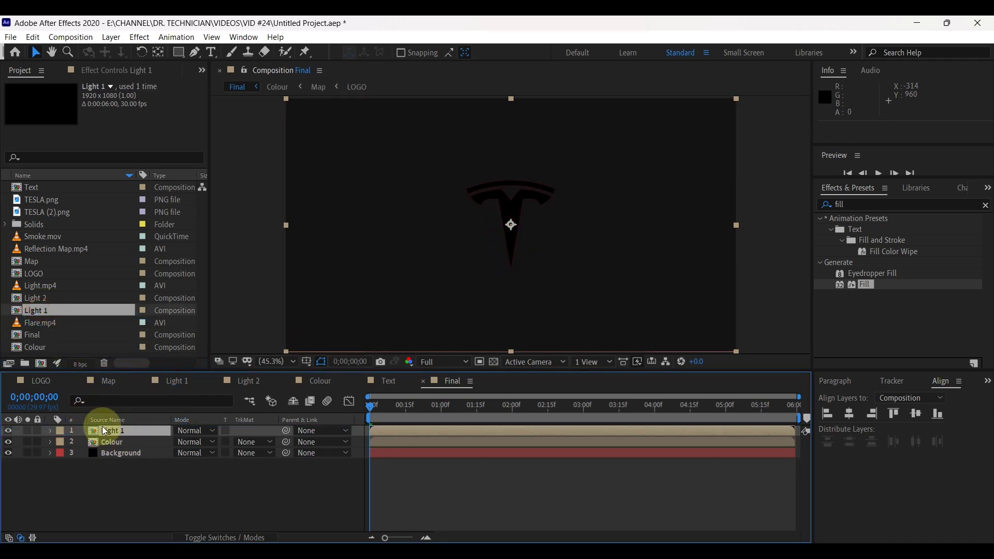
- Set the track matte of the Colour layer to a Luma matte from the Light 1 layer above it
left_click(112, 442)
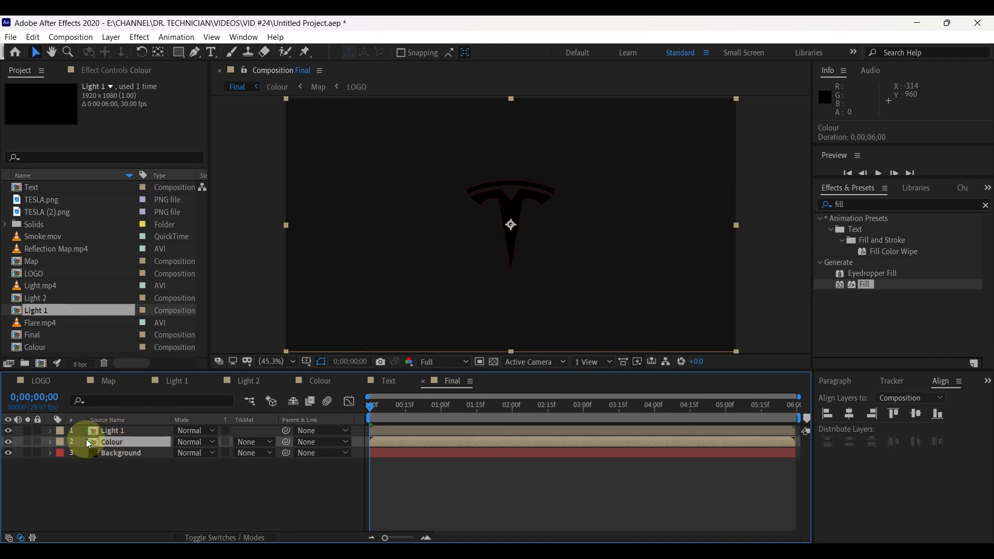
left_click(266, 442)
left_click(304, 502)
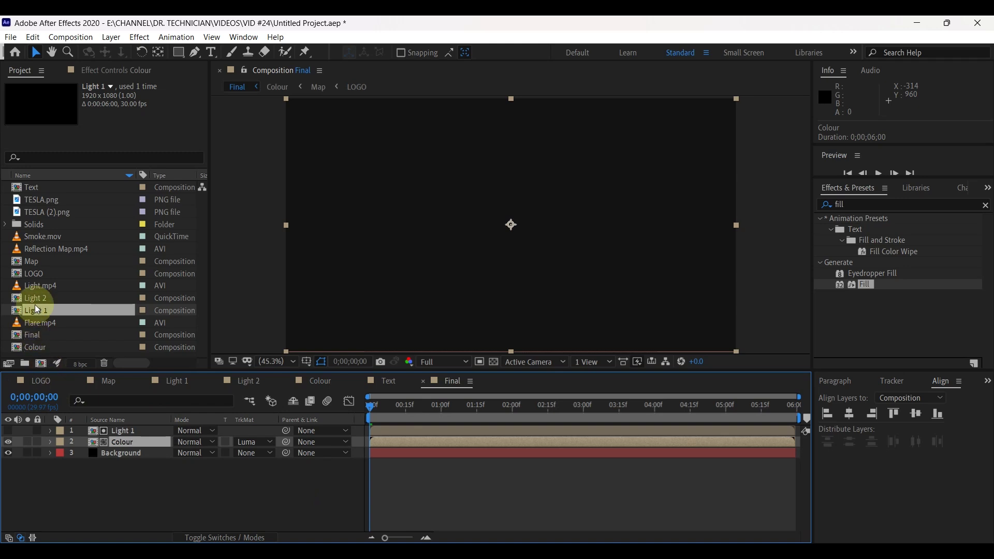
- Place the Light 2 composition on top of the Final layers with the Add blending mode and preview the animation
left_click_drag(37, 301, 139, 434)
left_click(210, 432)
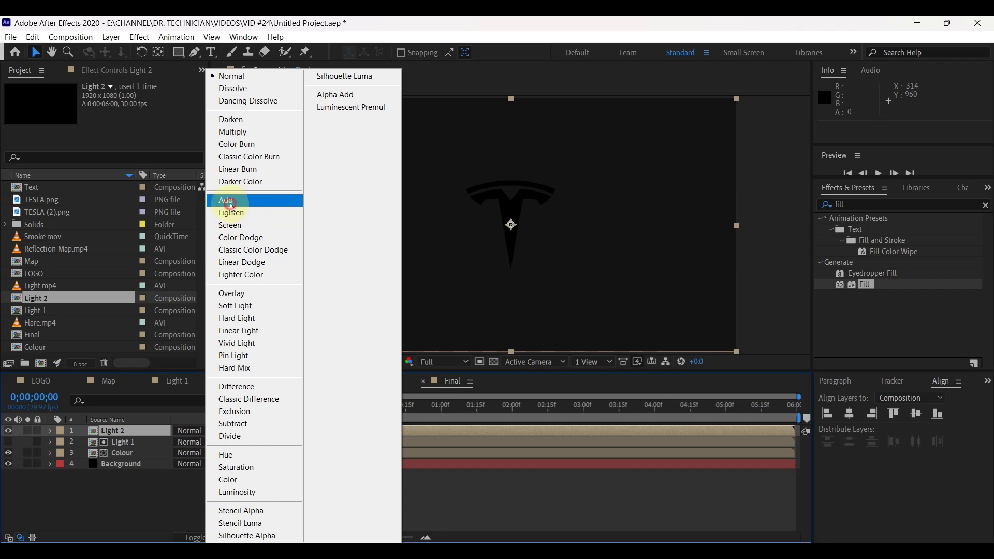
left_click(230, 205)
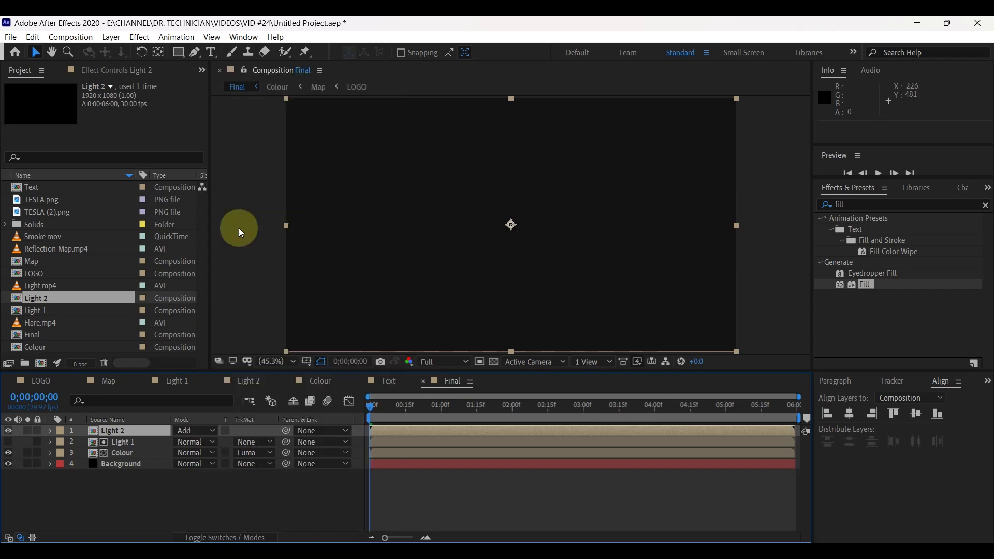
left_click_drag(876, 145, 879, 134)
left_click(878, 163)
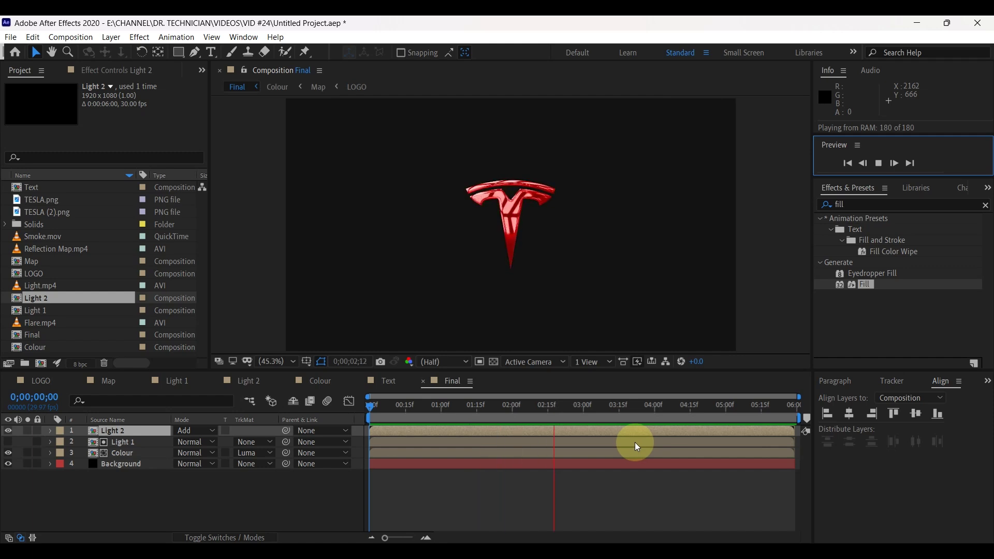
left_click(515, 257)
- Apply the Glow effect to the Light 2 layer with a threshold of 10% and an intensity of 0.1
left_click(839, 204)
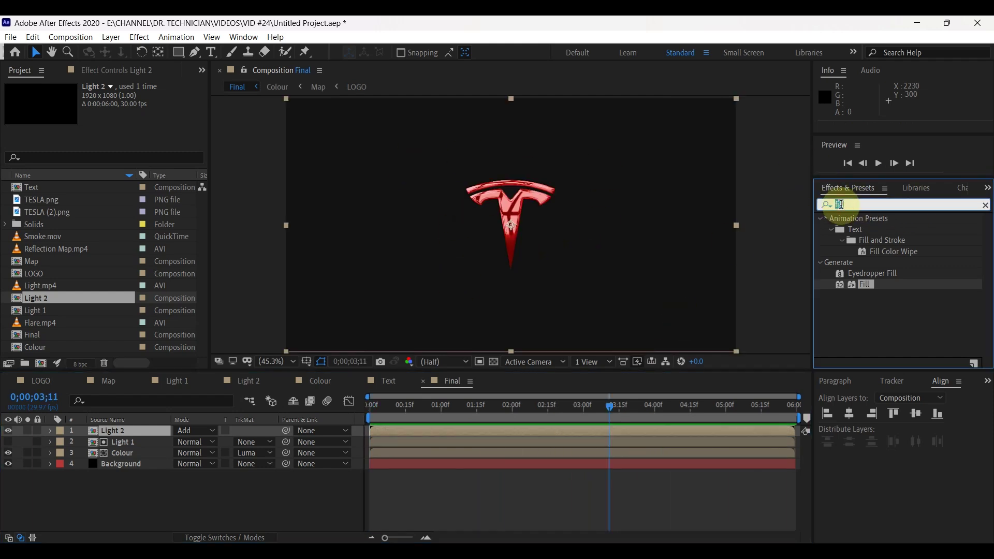
type("glow")
left_click_drag(900, 283, 563, 210)
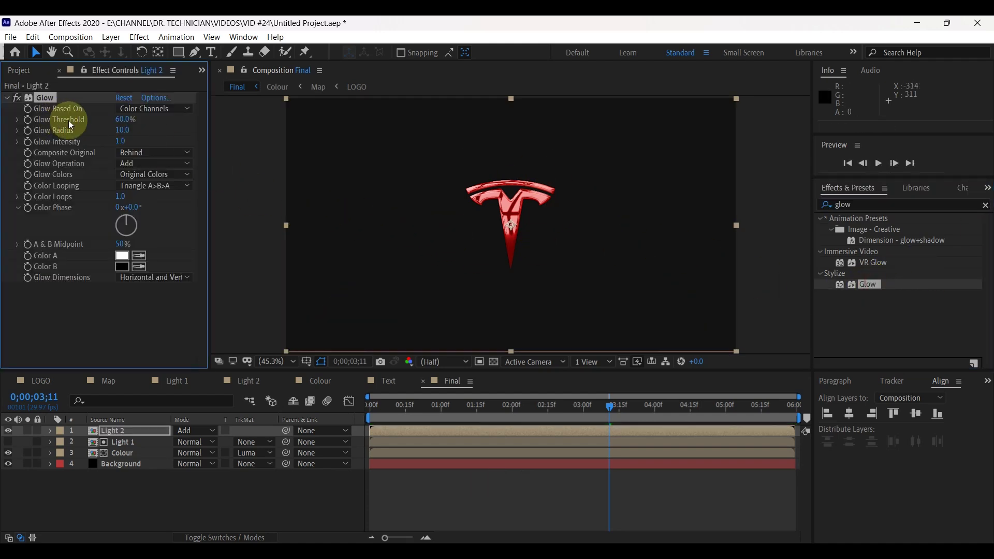
type("10")
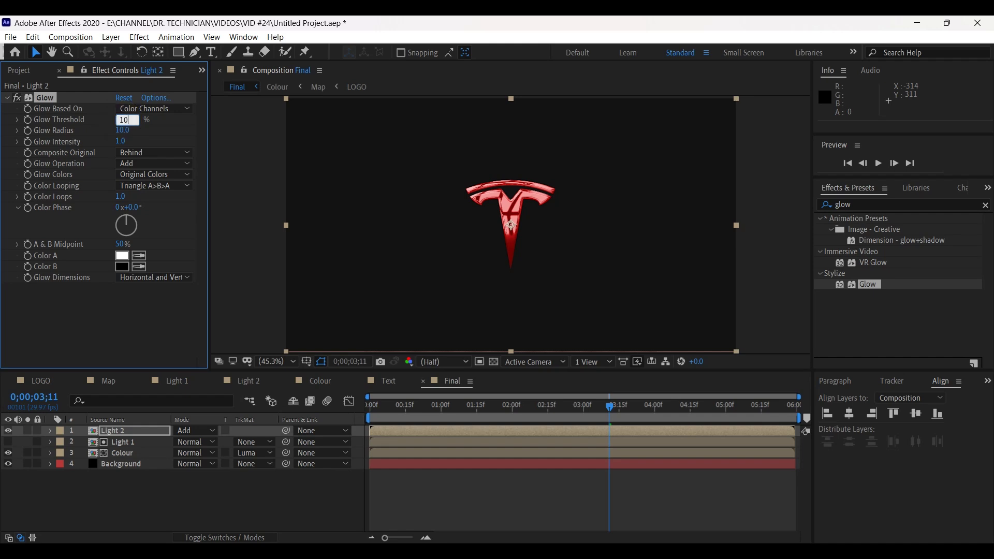
left_click(181, 123)
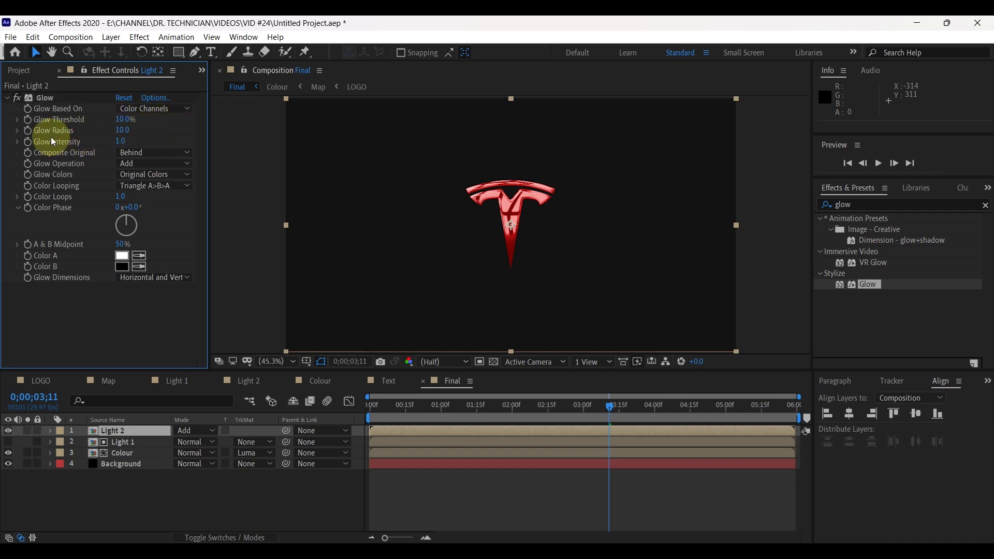
left_click(119, 141)
type("0.1")
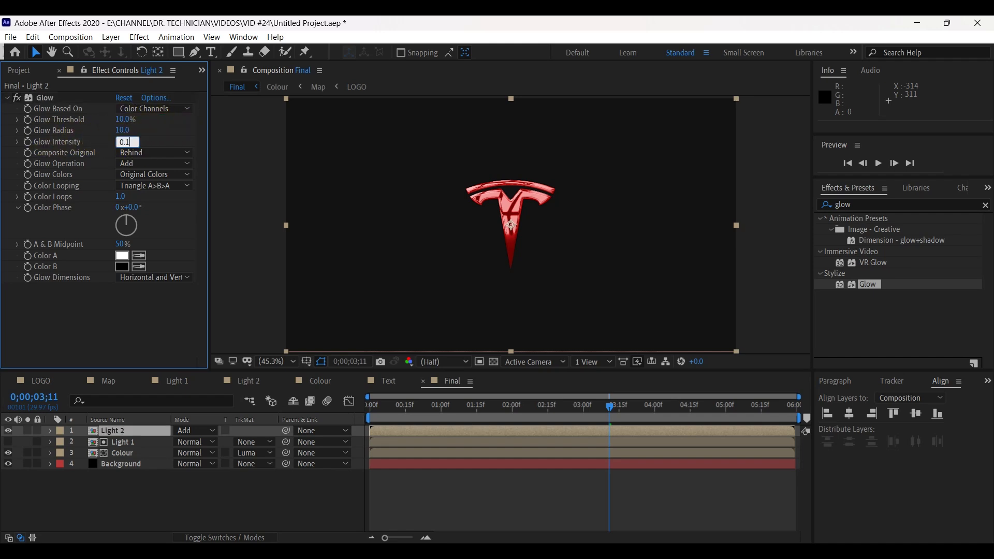
key("Return")
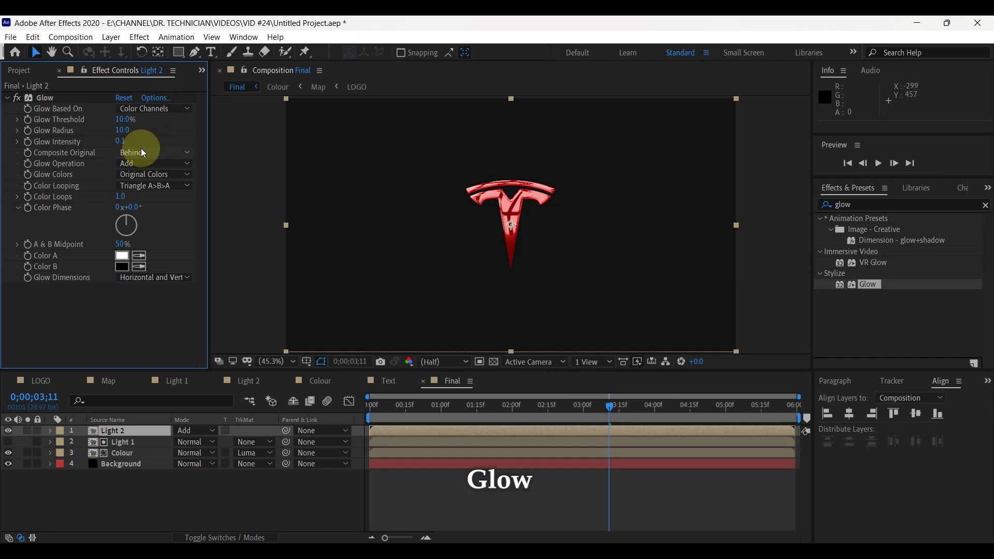
- Apply a second Glow effect to Light 2 with a threshold of 10%, a radius of 250 and an intensity of 0.1
left_click_drag(868, 284, 574, 260)
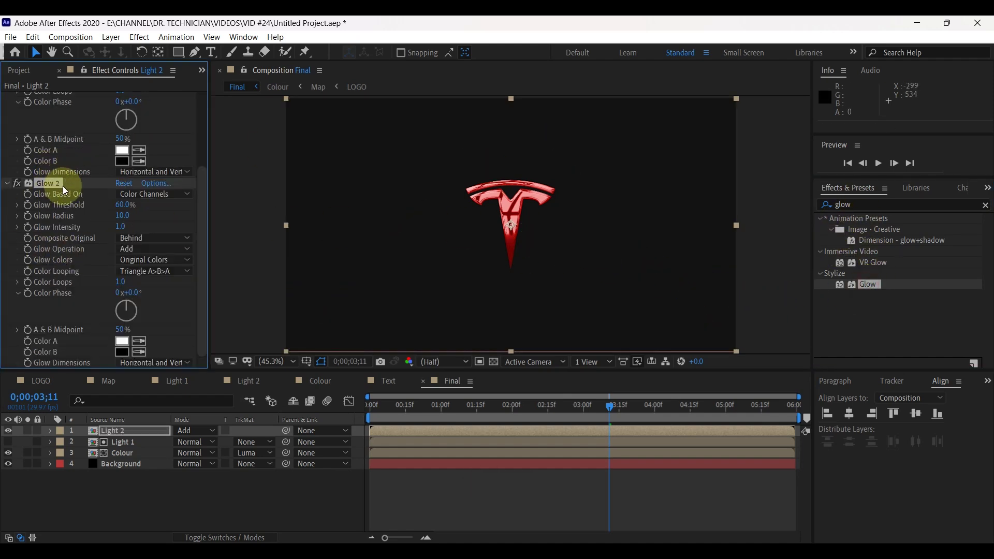
scroll(58, 178, "up", 2)
scroll(58, 177, "up", 2)
left_click(6, 97)
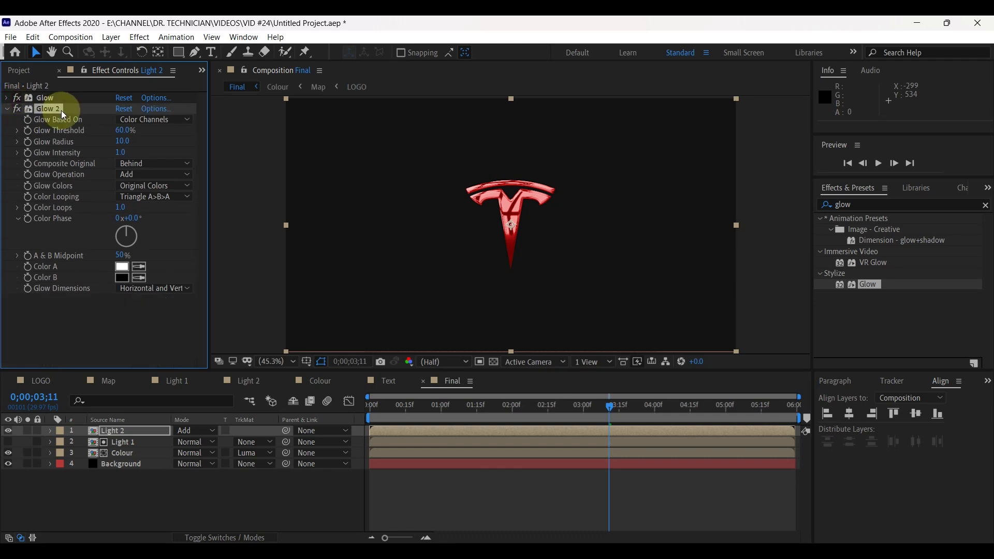
left_click(125, 131)
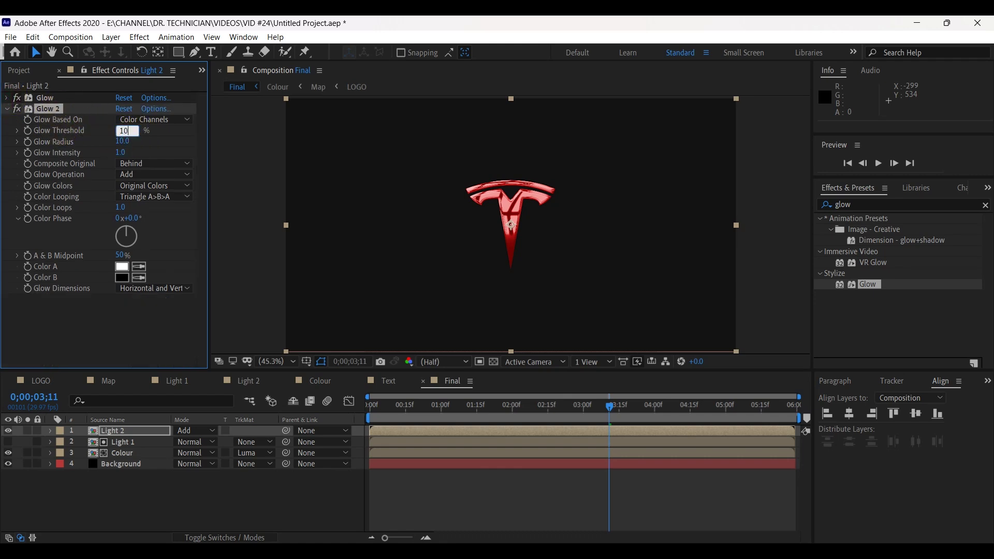
type("10")
left_click(174, 125)
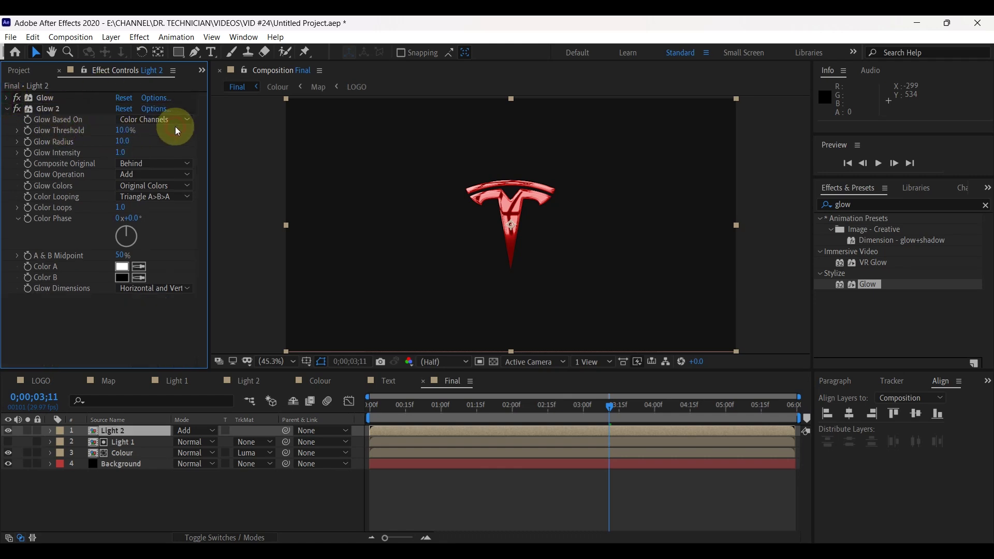
left_click(116, 141)
type("25")
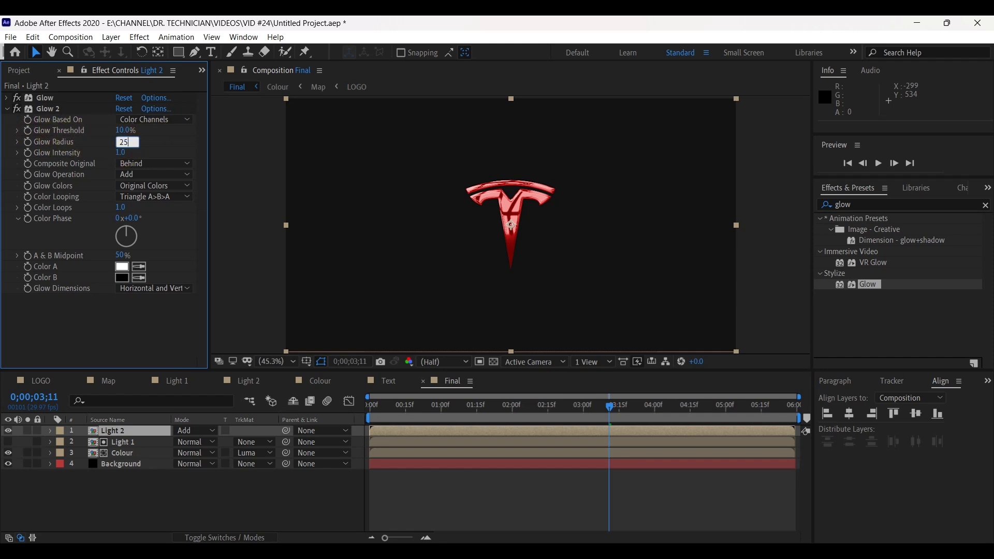
left_click(129, 151)
type("0.1")
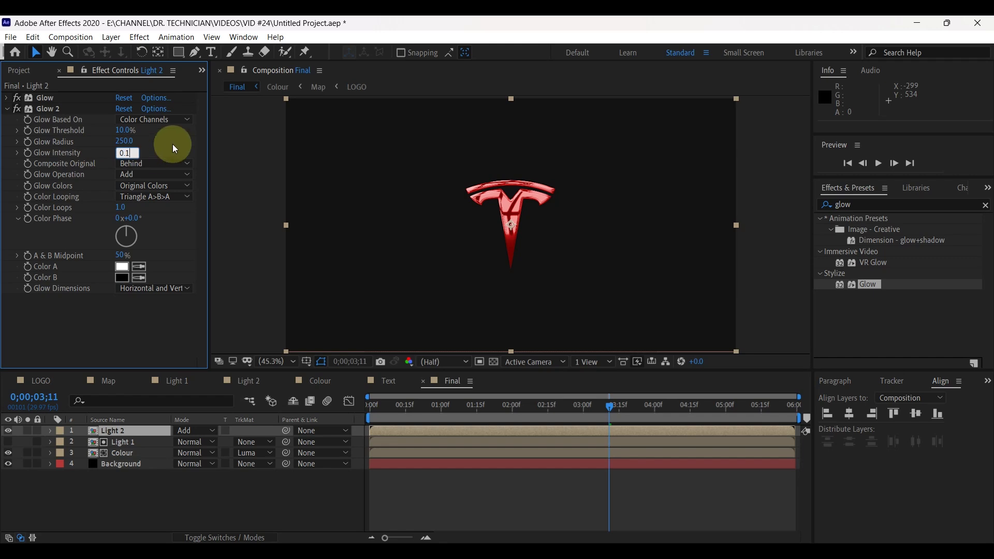
key("Return")
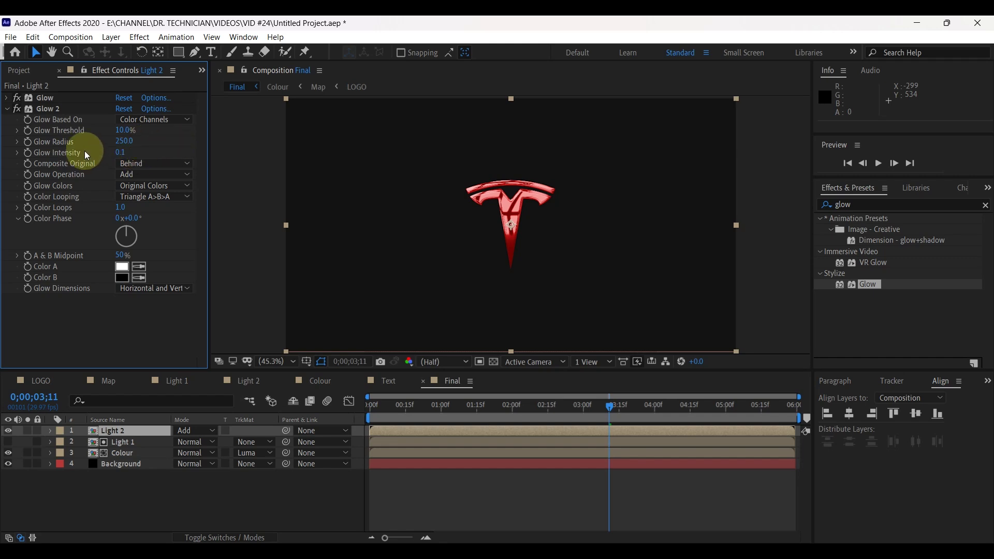
- Apply the Exposure effect to Light 2 with a master exposure of 3 and save the project
left_click(843, 205)
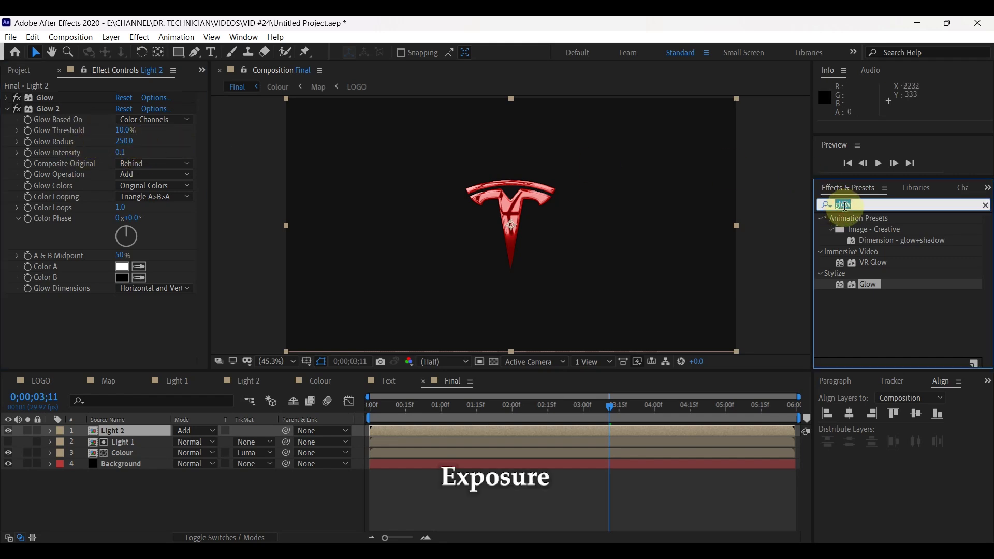
type("expo")
left_click_drag(874, 339, 538, 228)
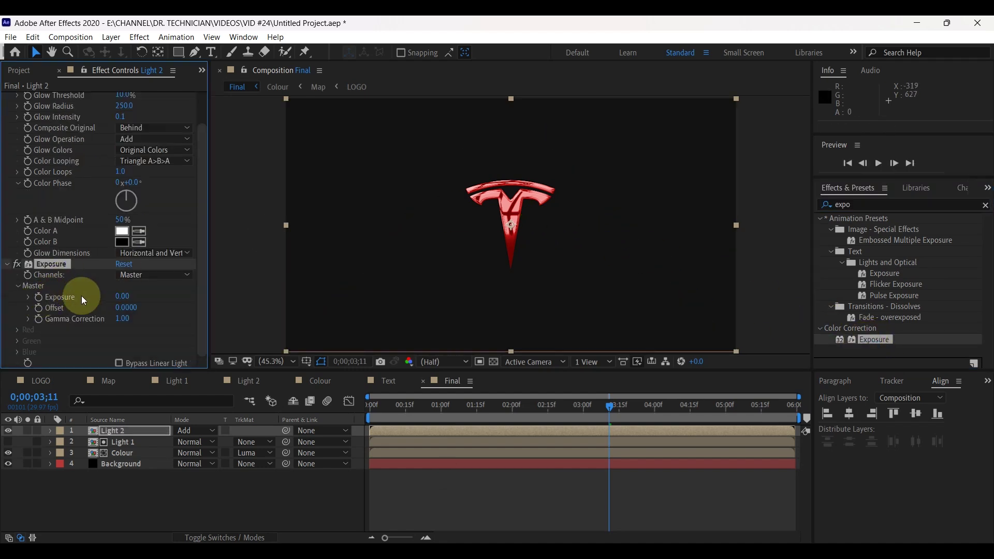
left_click(128, 296)
type("3")
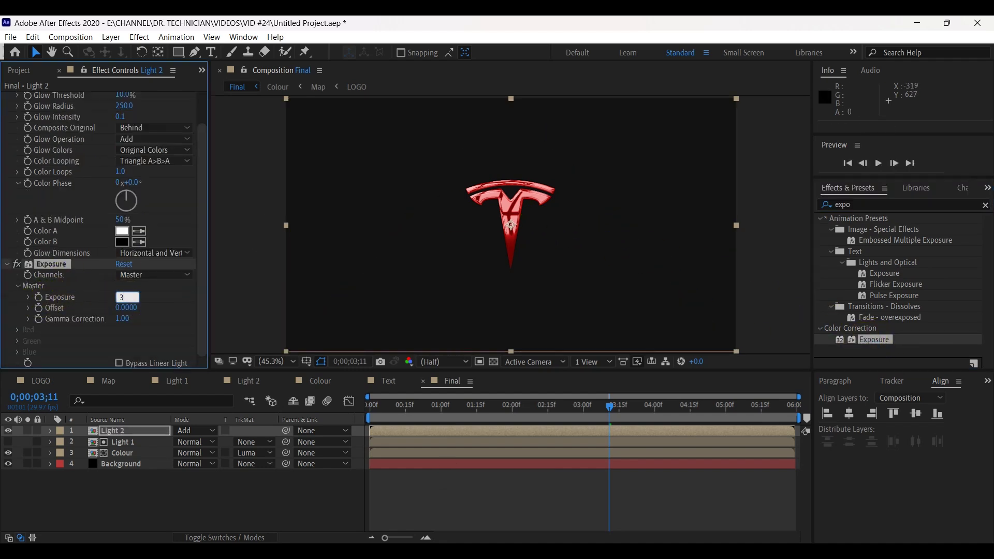
left_click(165, 304)
key("ctrl+s")
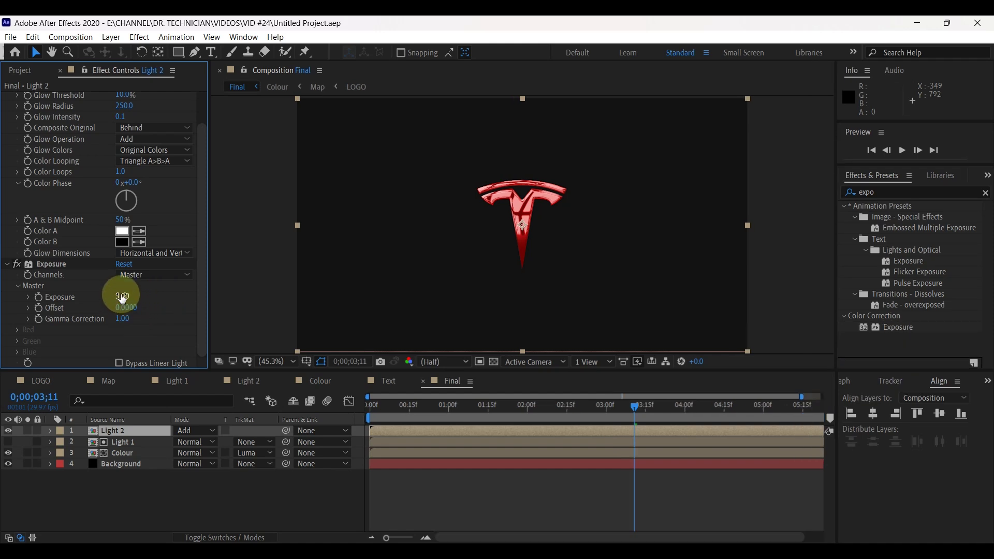
- Apply the Tint effect to the Light 2 layer and map white to a saturated bright red
left_click(867, 194)
type("tint")
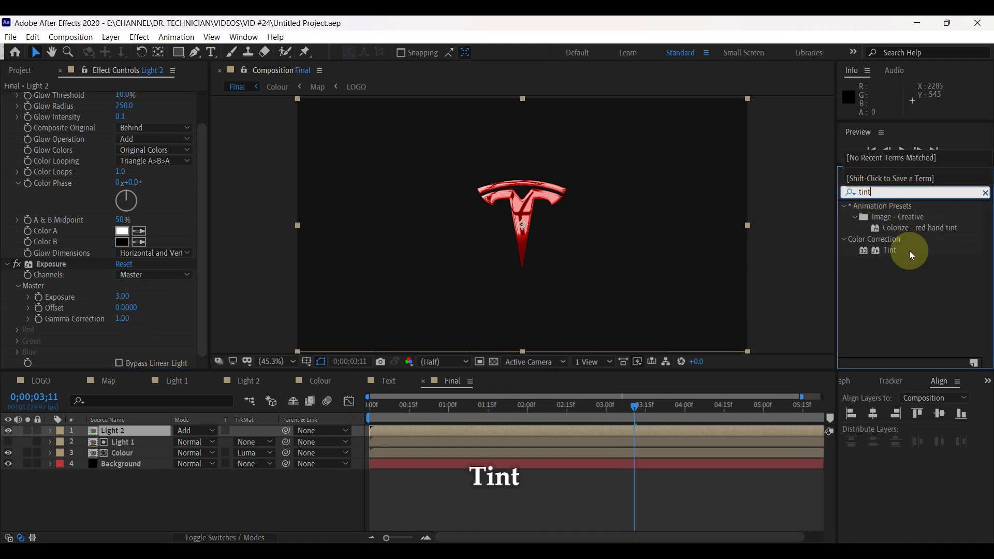
left_click_drag(890, 250, 576, 239)
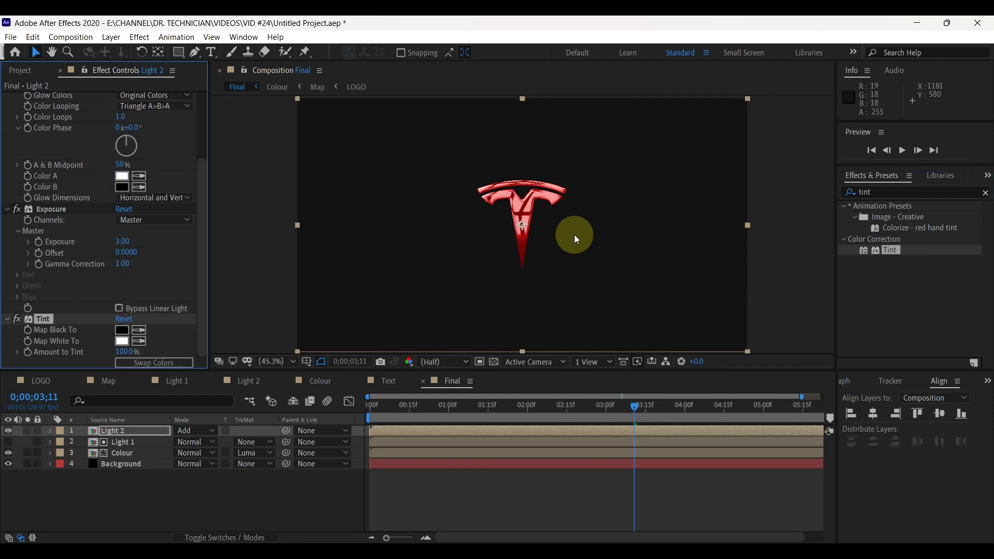
scroll(9, 155, "up", 3)
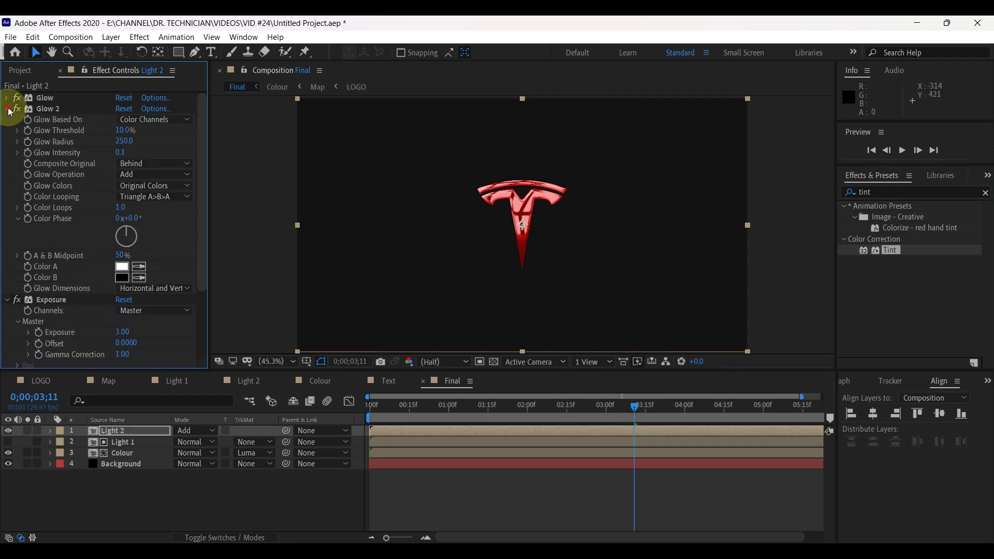
left_click(7, 109)
left_click(8, 119)
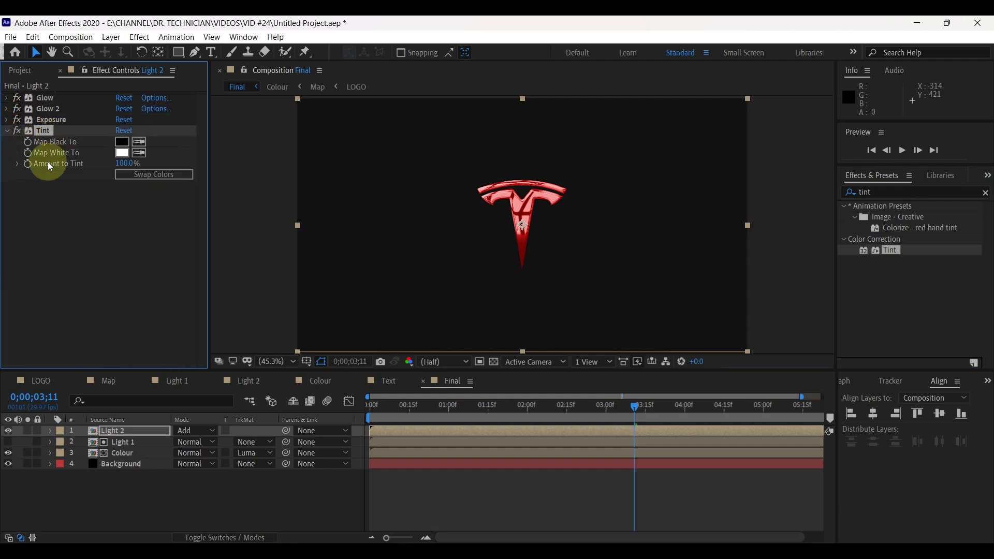
left_click(124, 153)
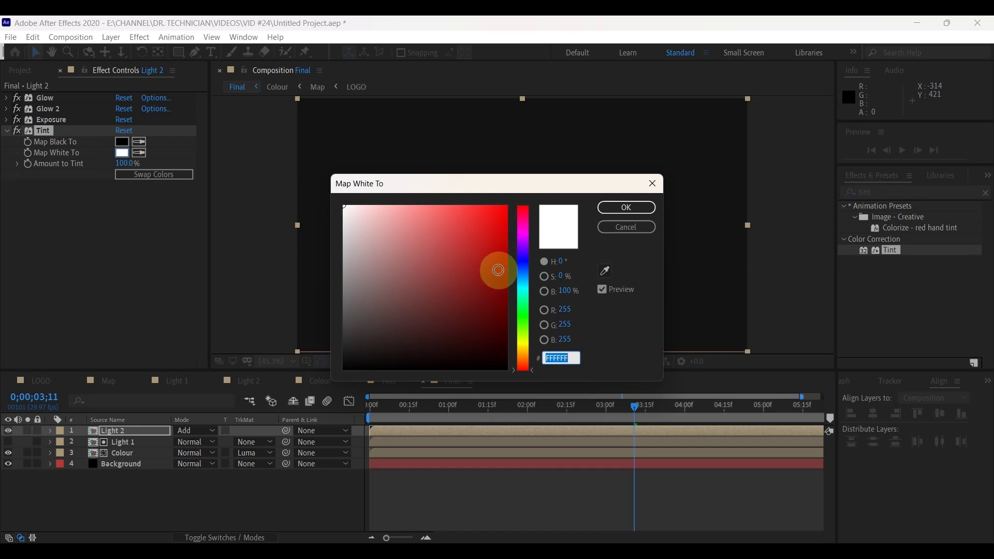
left_click(506, 212)
left_click(602, 209)
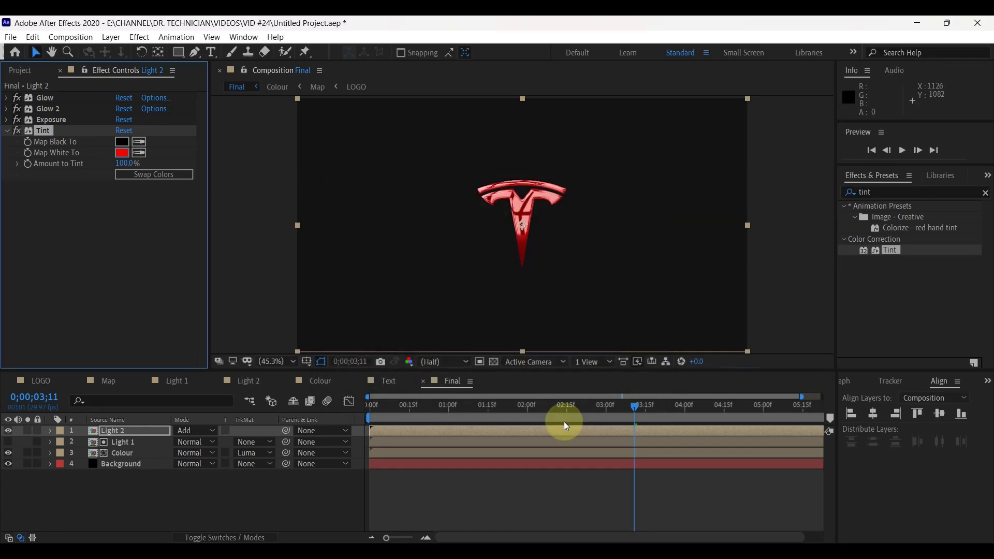
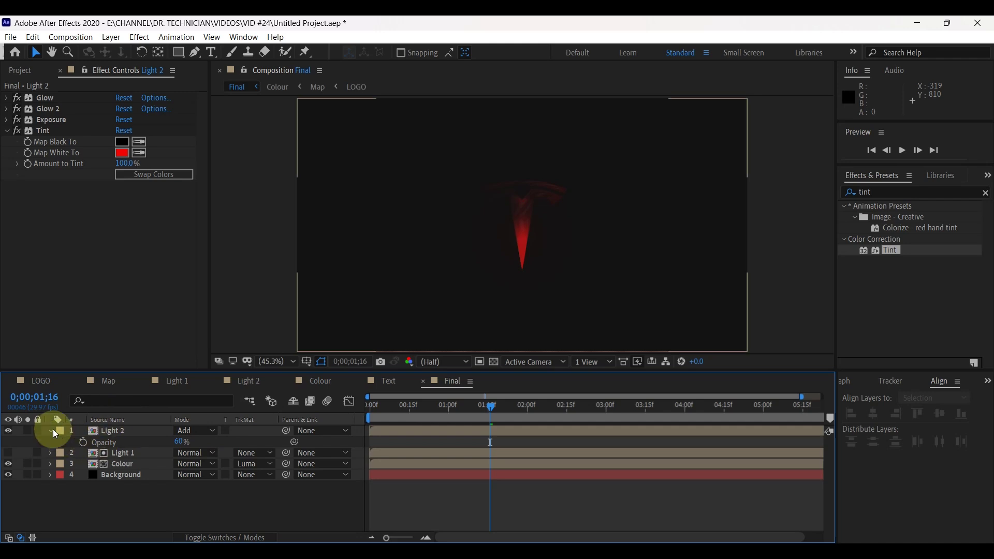
- Collapse the Light 2 layer's properties and duplicate the layer in the Final composition
left_click(51, 431)
left_click(103, 431)
key("ctrl+d")
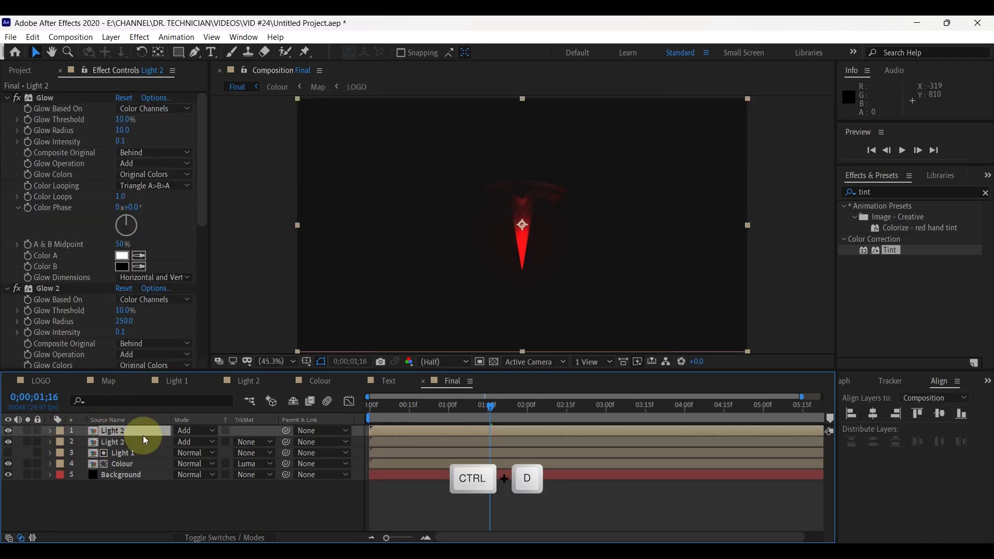
- Delete the Glow 2 and Exposure effects from the upper Light 2 layer, keeping only Glow and Tint
left_click(44, 289)
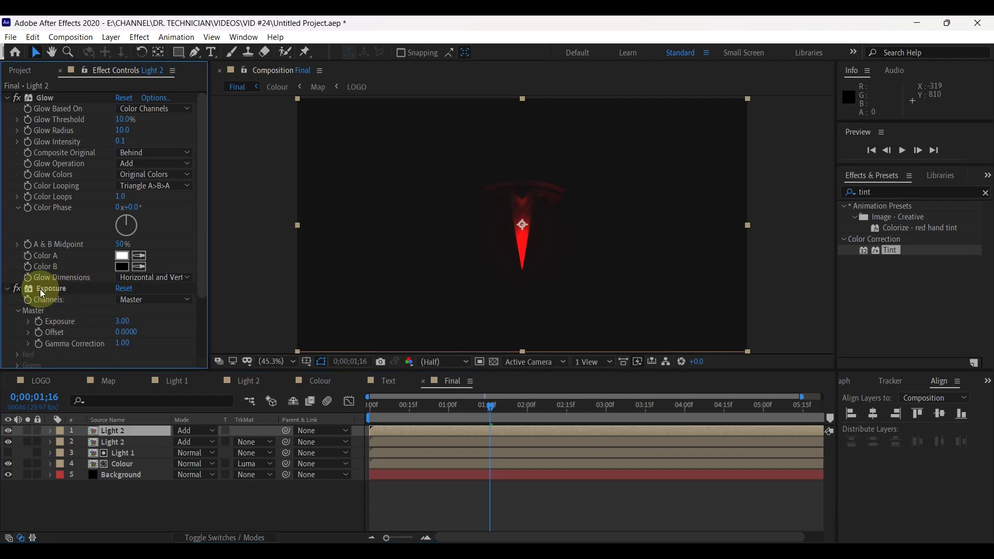
key("Delete")
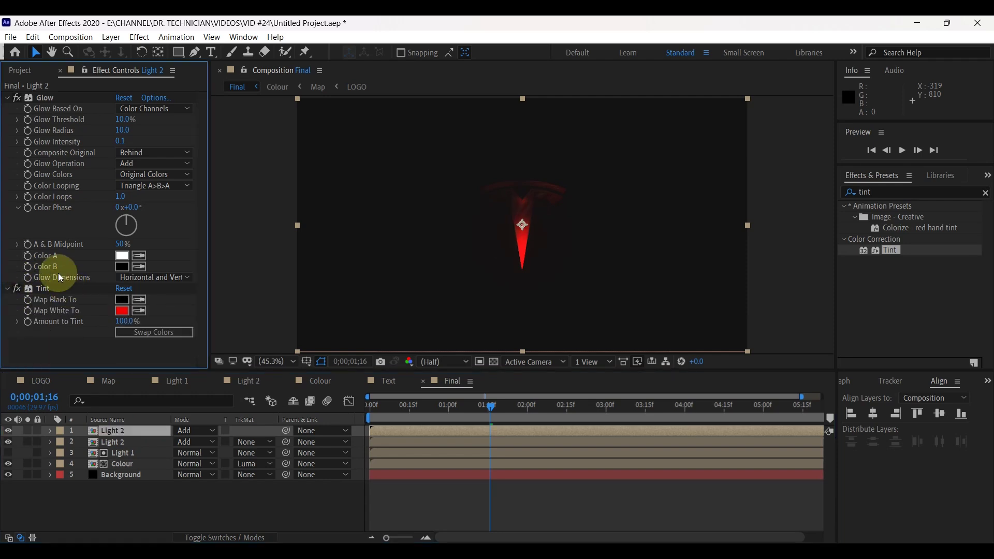
left_click(8, 98)
left_click(6, 109)
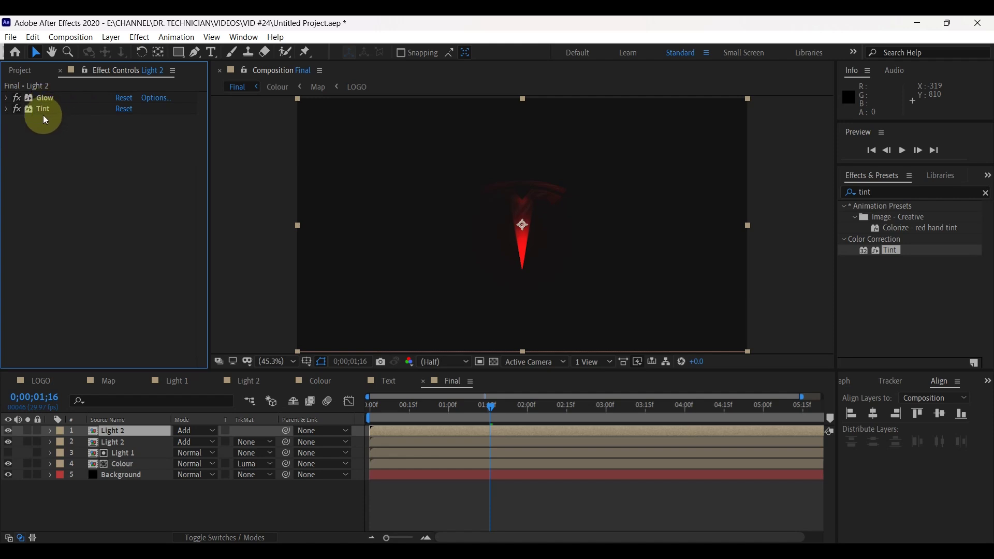
- Apply the CC Radial Blur effect to the upper Light 2 layer and set its type to Fading Zoom
left_click(870, 191)
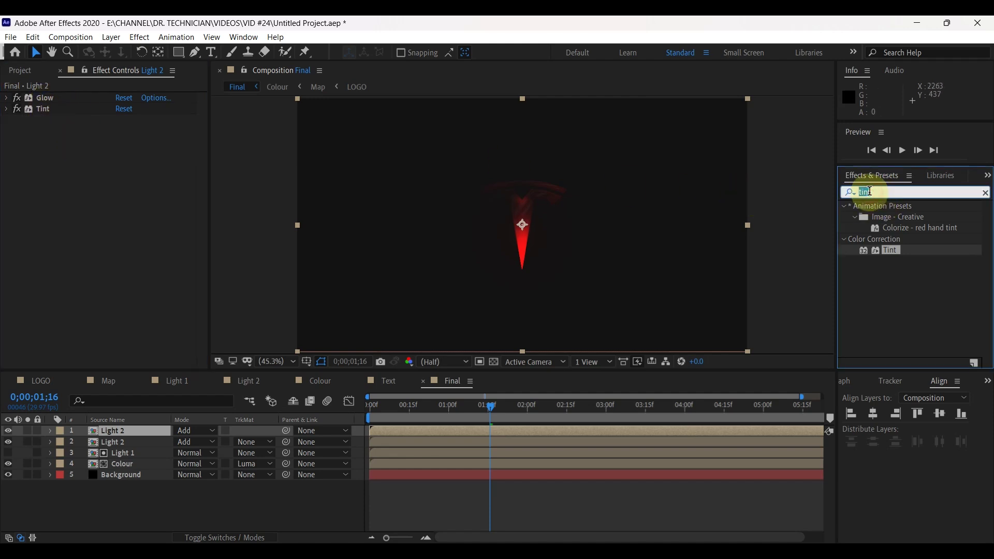
type("radi")
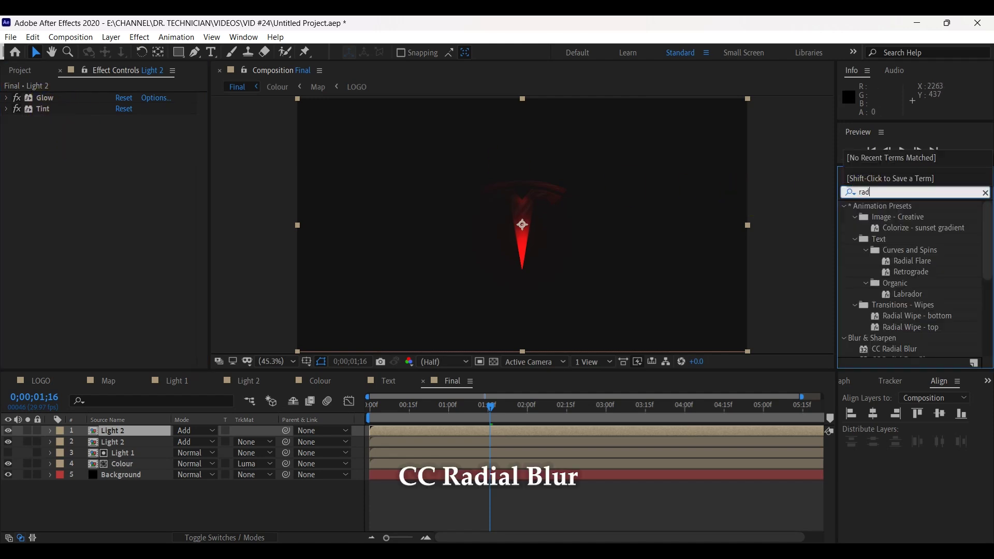
left_click(867, 316)
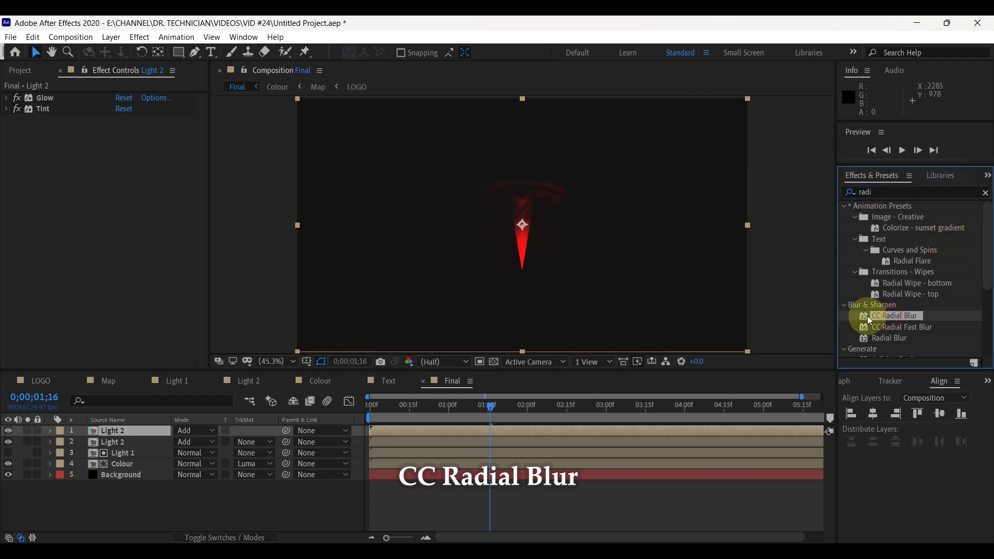
left_click_drag(899, 317, 563, 214)
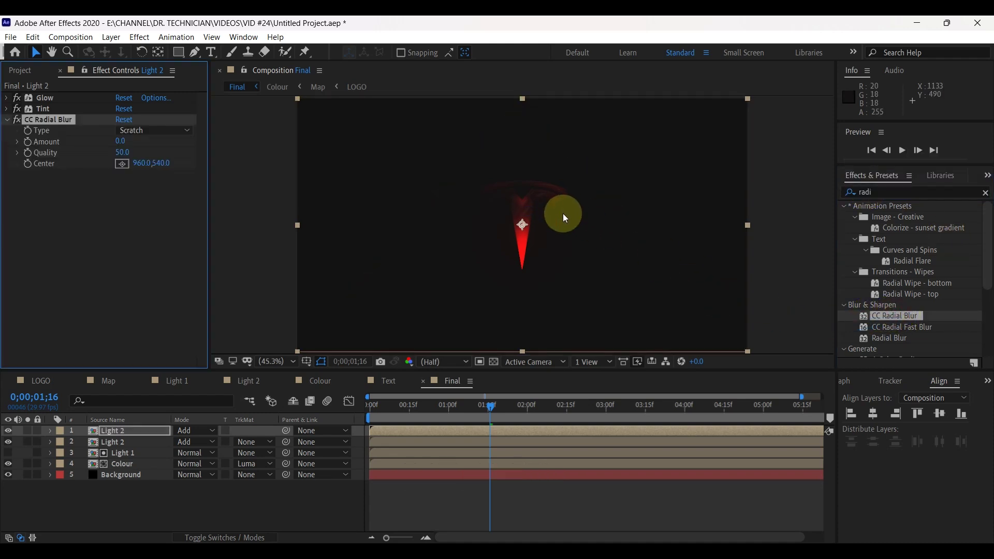
left_click(185, 134)
left_click(159, 148)
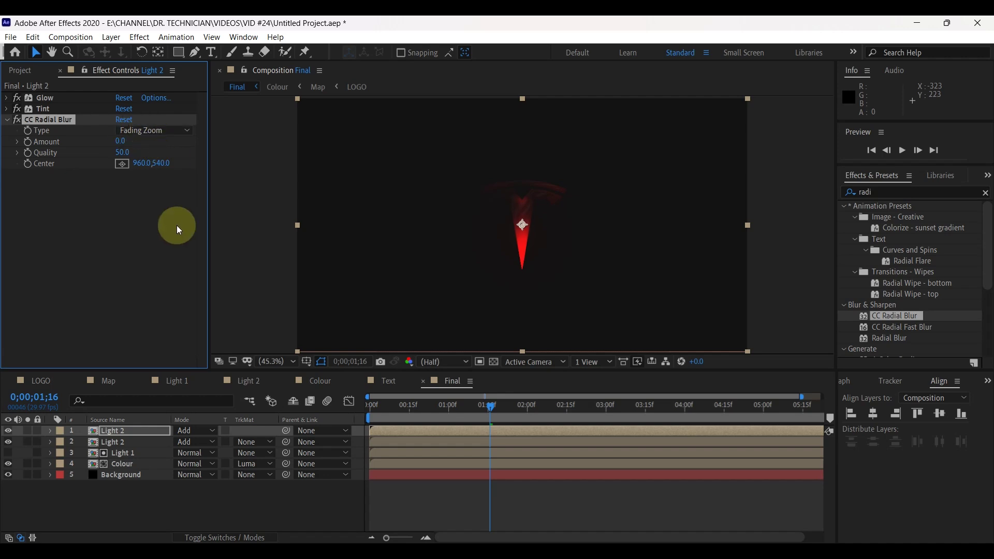
- Keyframe the CC Radial Blur amount to 0 at 0;00;00;00, 100 at 0;00;01;15 and 0 at 0;00;04;15
left_click_drag(489, 408, 347, 392)
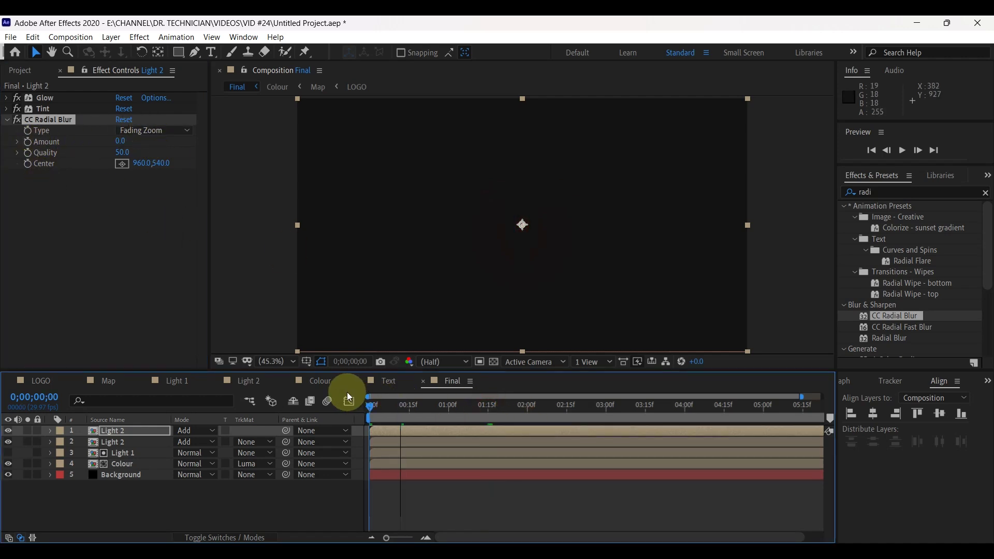
left_click(31, 147)
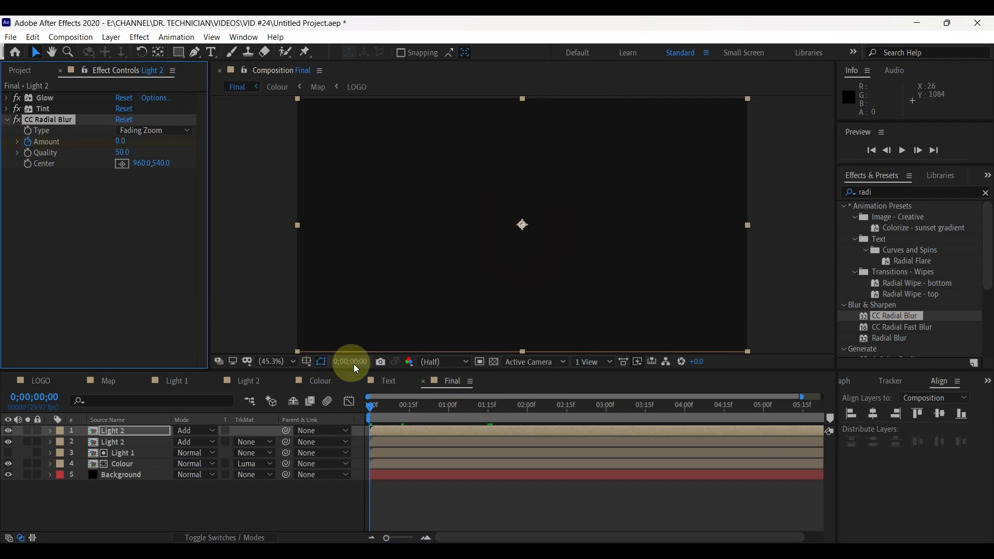
left_click(487, 410)
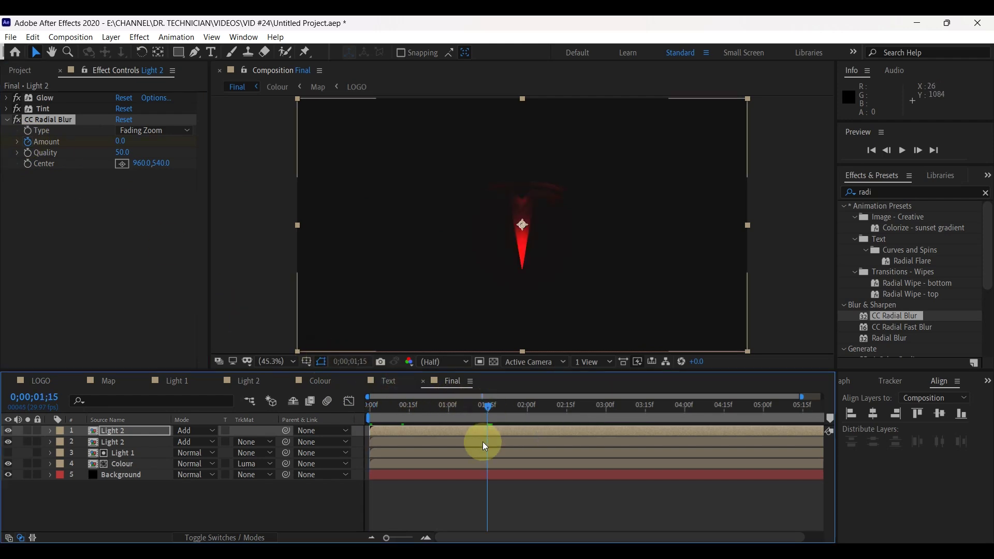
left_click(122, 141)
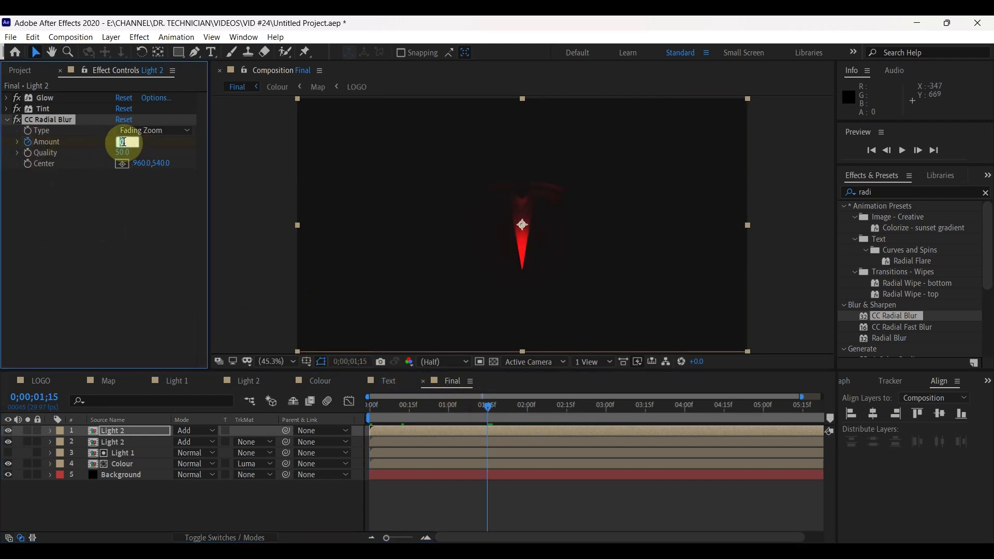
type("100")
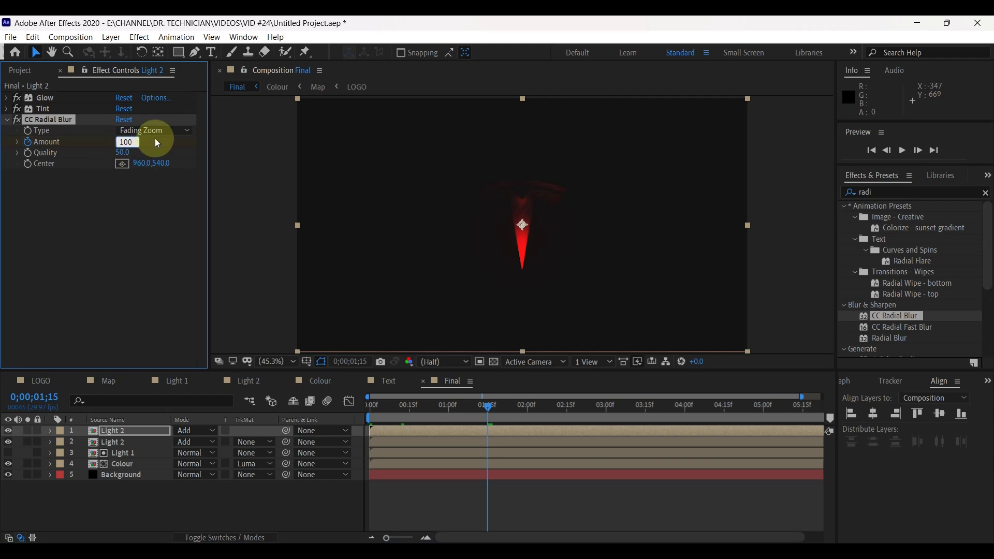
key("Return")
left_click_drag(492, 406, 726, 418)
left_click(125, 142)
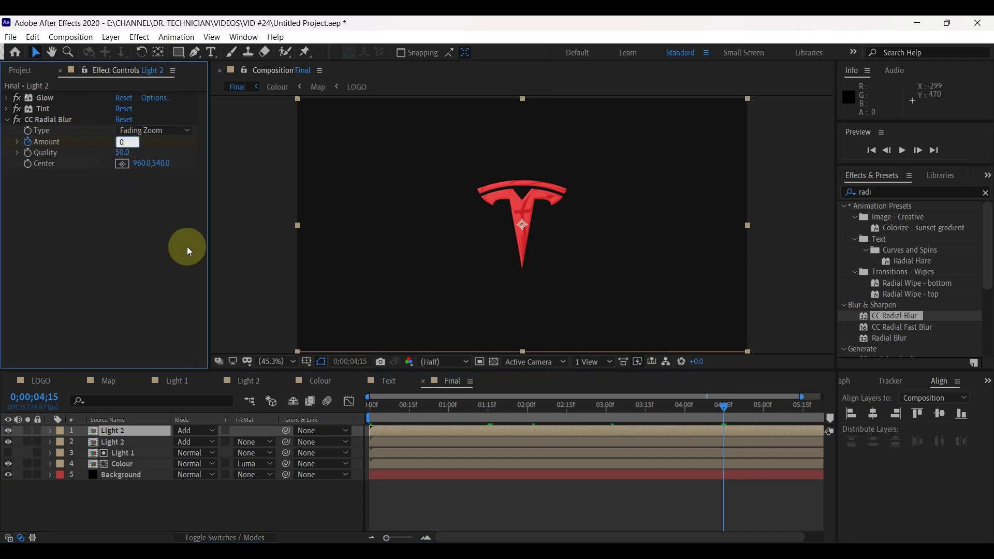
key("Return")
- Reveal the upper Light 2 layer's keyframes and apply Easy Ease to all the blur Amount keyframes
left_click(541, 404)
left_click(114, 433)
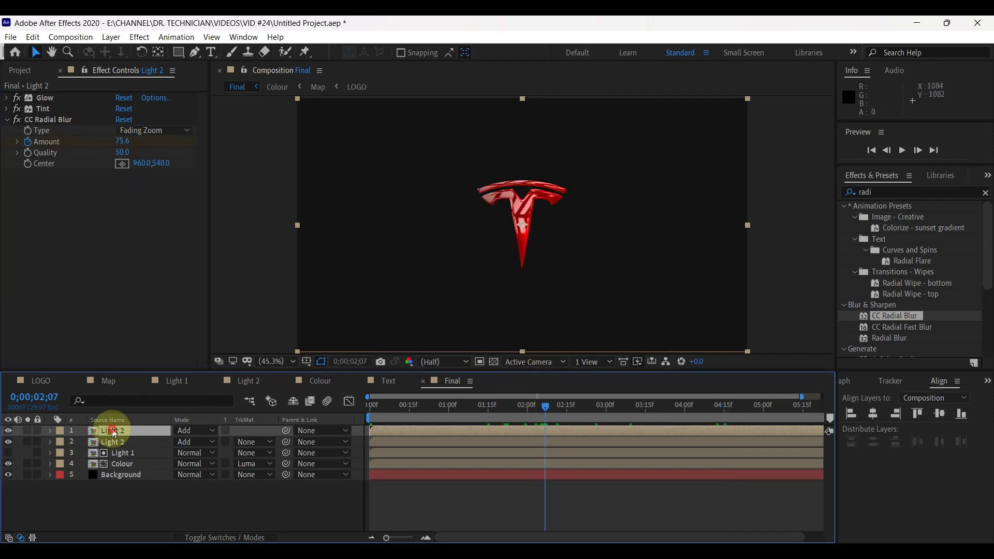
key("u")
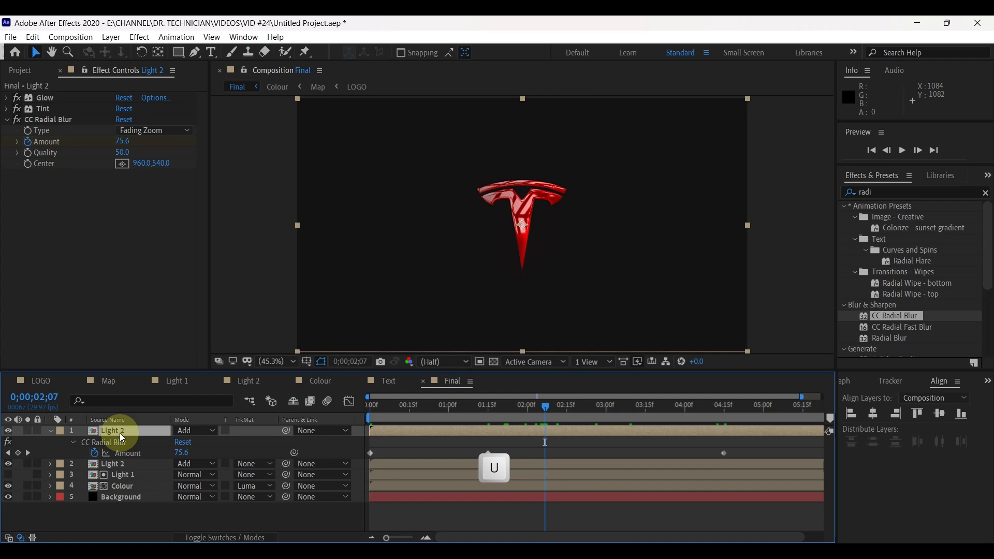
left_click_drag(744, 441, 364, 457)
right_click(371, 454)
mouse_move(409, 444)
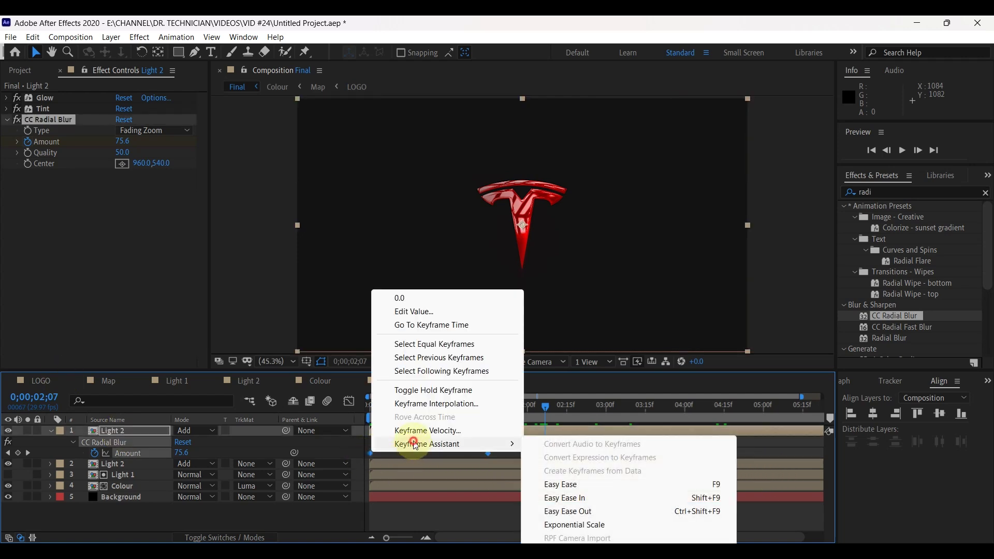
left_click(574, 485)
- Start keyframing the radial blur's Center at 0;00;00;00, with the point left of the logo at about 421, 538
left_click_drag(548, 406, 360, 410)
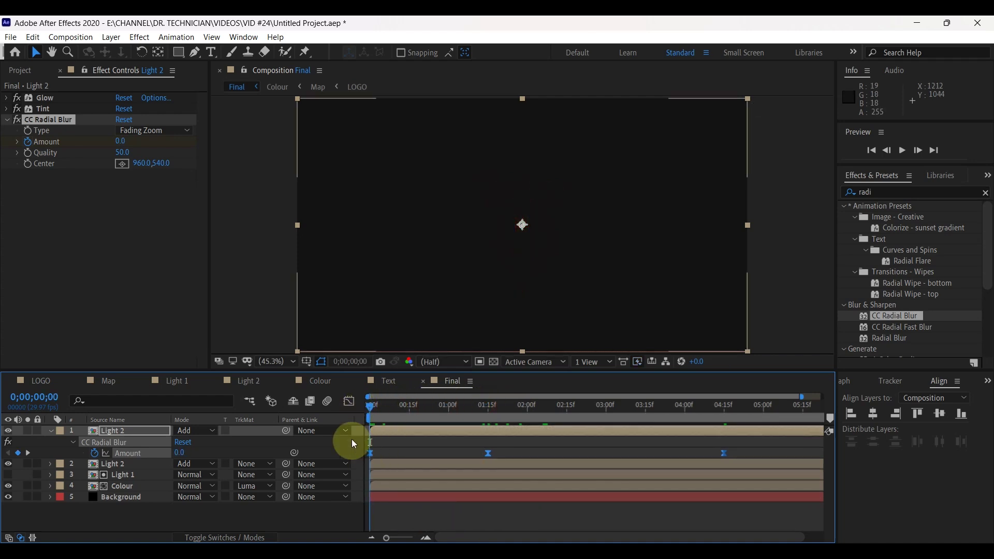
left_click(29, 167)
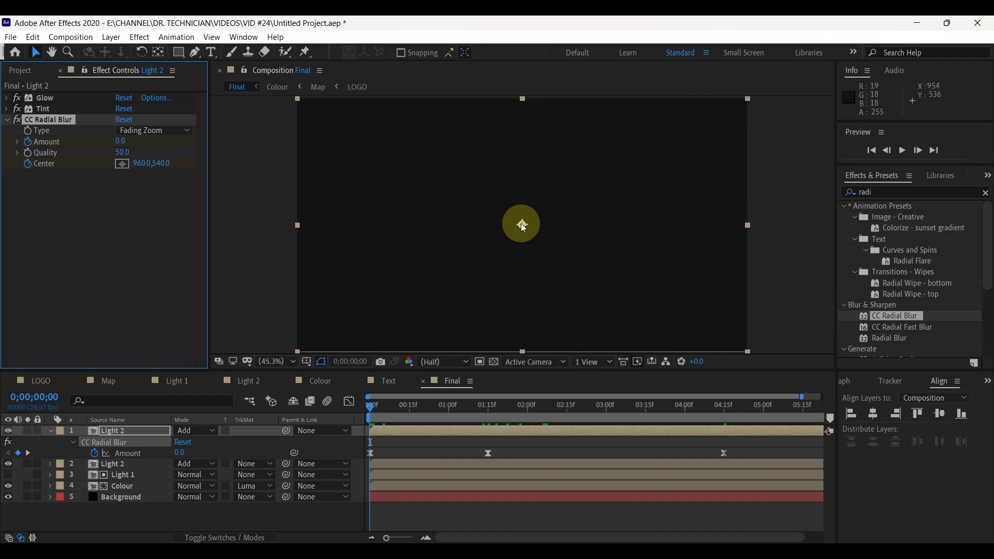
left_click_drag(524, 228, 502, 228)
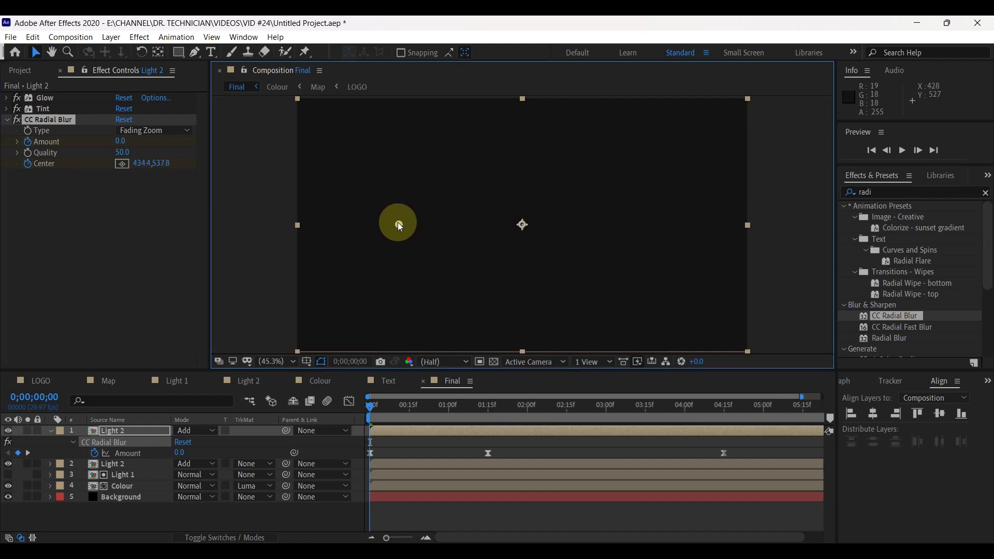
left_click_drag(397, 222, 395, 222)
- Keyframe the blur Center at about 960, 544 at 0;00;01;15 and about 1503, 536 at 0;00;04;15, and preview the animation
left_click_drag(371, 404, 488, 407)
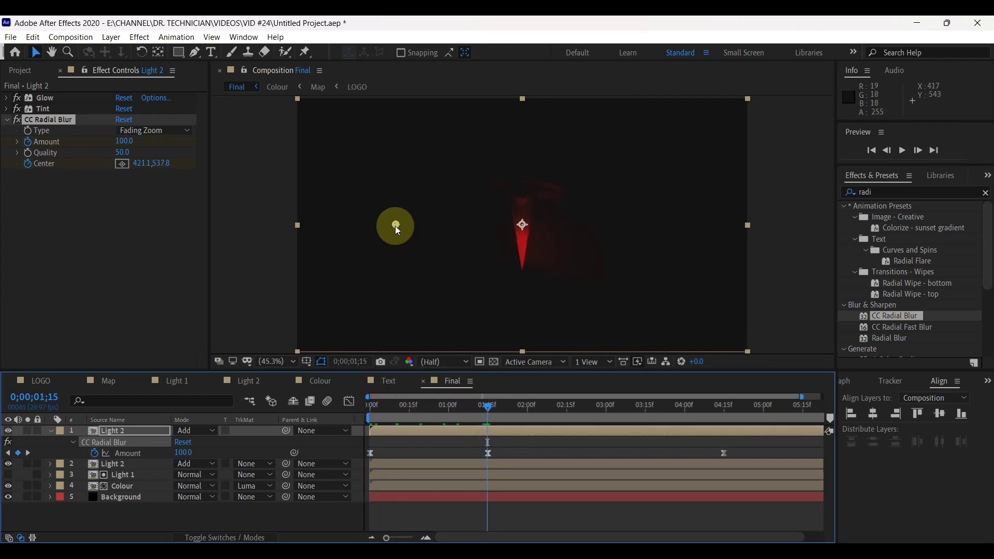
left_click_drag(397, 224, 522, 224)
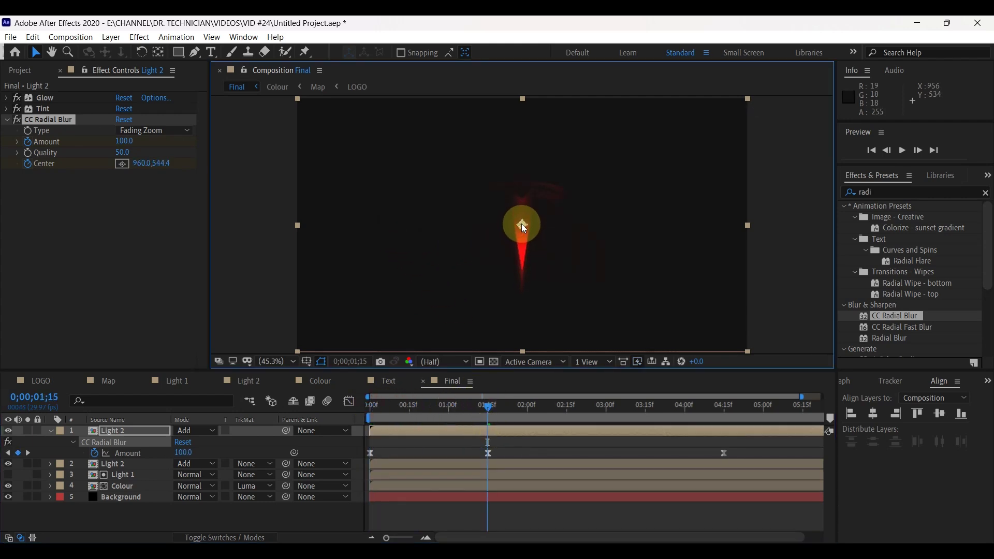
left_click_drag(514, 408, 723, 417)
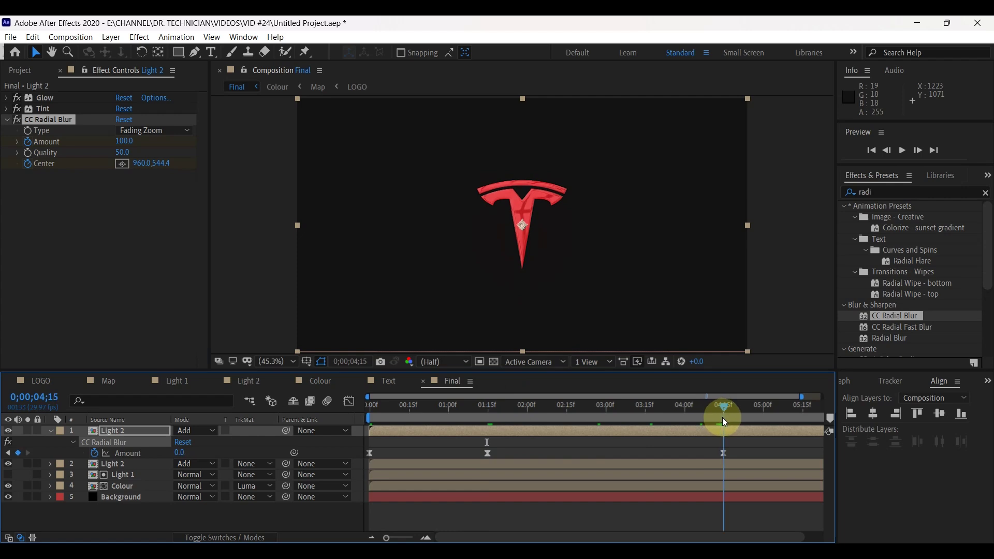
left_click(724, 455)
left_click_drag(531, 228, 630, 228)
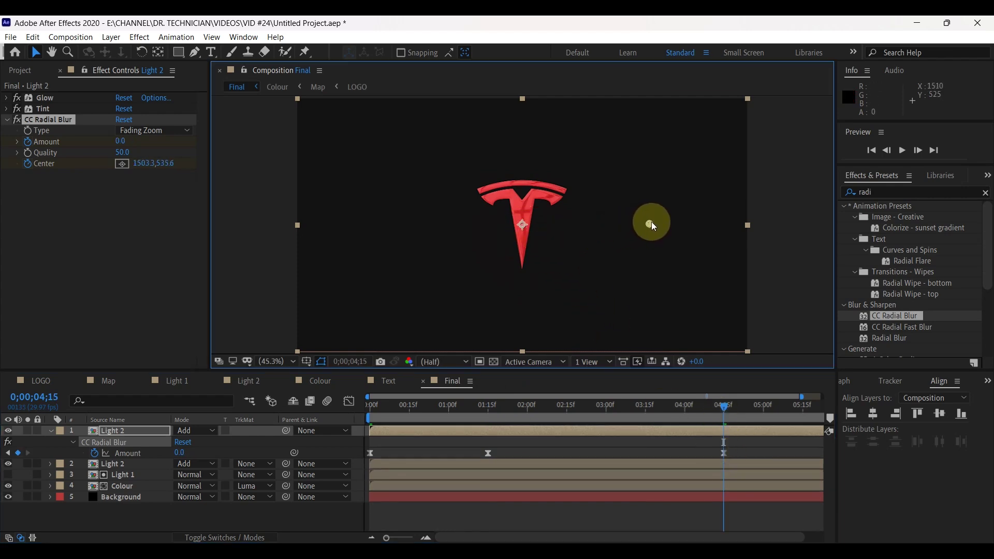
left_click_drag(724, 409, 365, 409)
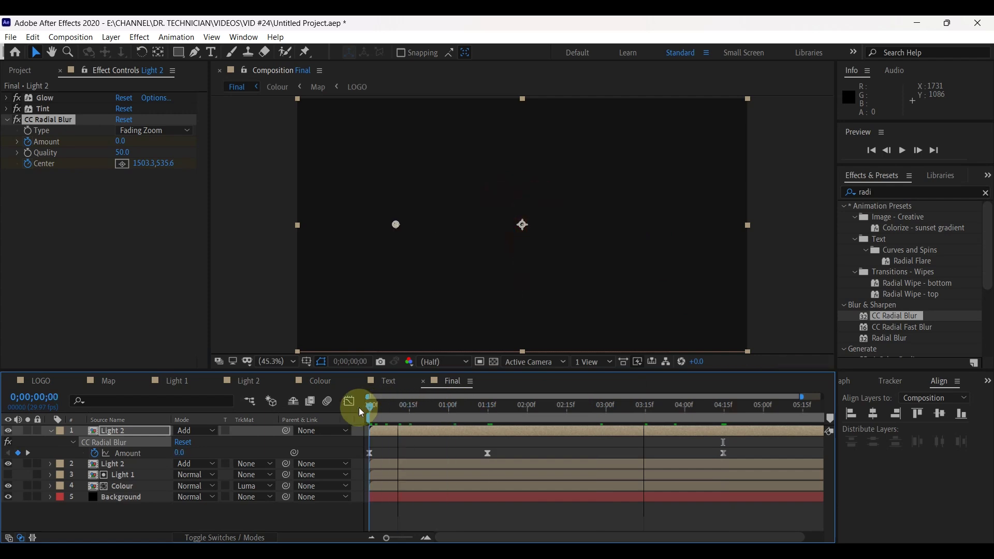
left_click(905, 154)
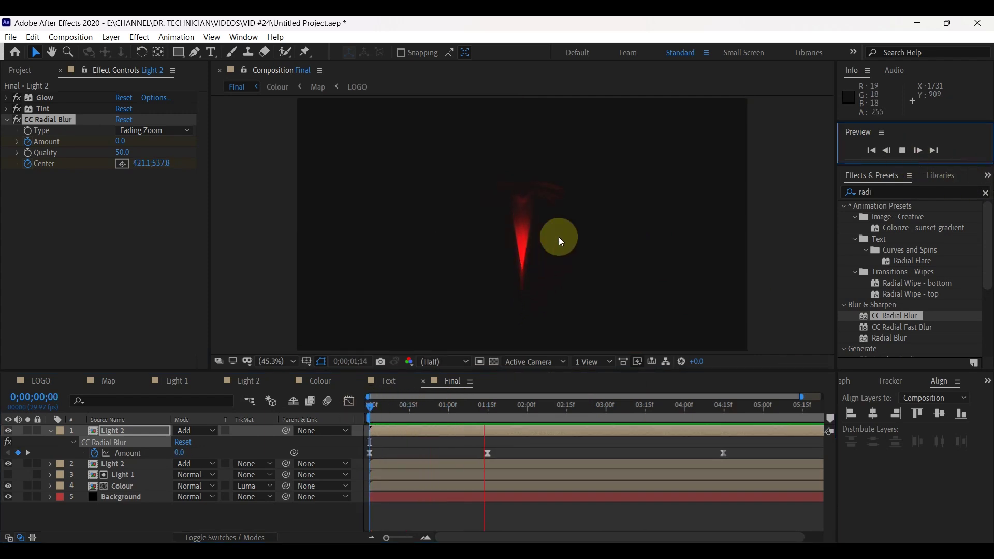
left_click(903, 151)
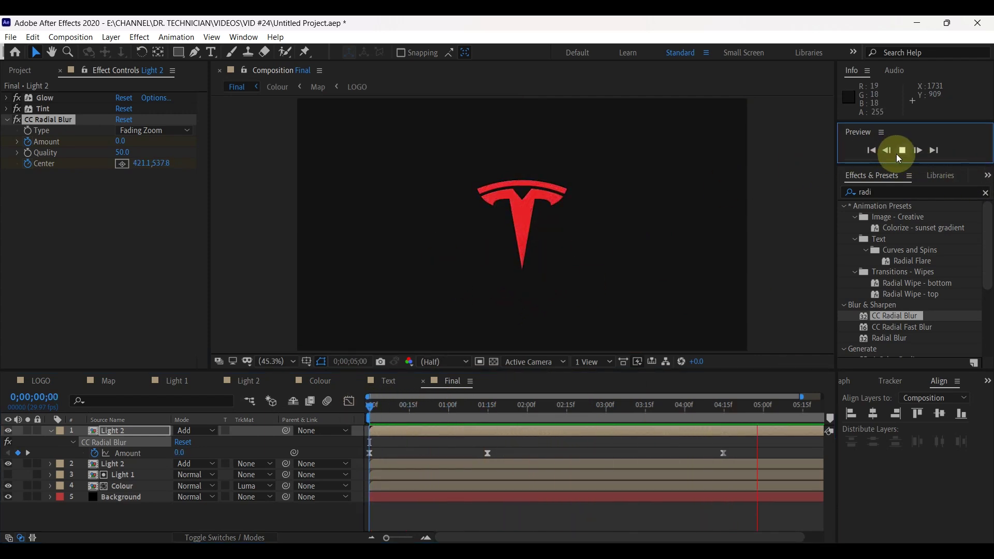
- Reveal all animated properties of the upper Light 2 layer and apply Easy Ease to the Center keyframes
key("u")
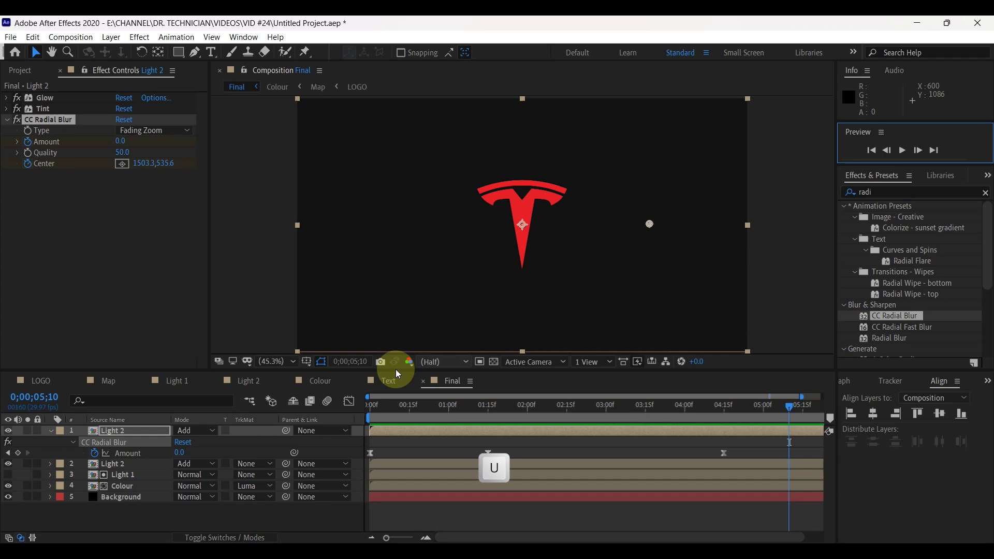
left_click(132, 428)
key("u")
key("u")
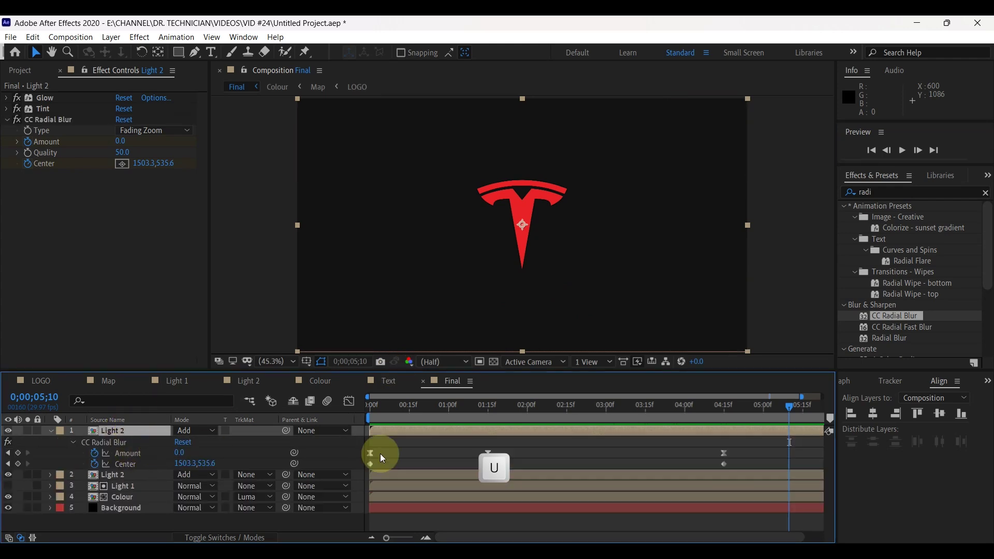
left_click_drag(735, 462, 366, 466)
right_click(487, 464)
mouse_move(514, 458)
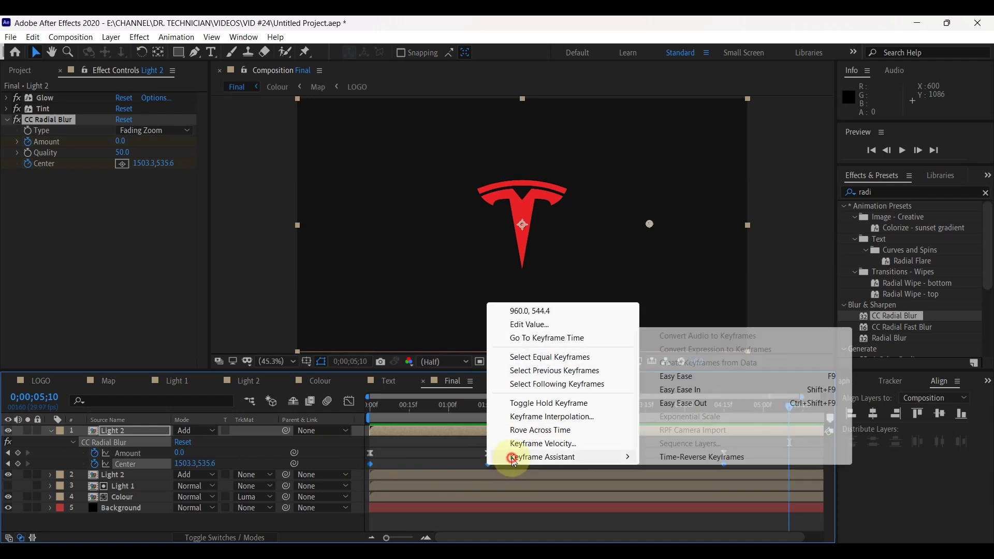
left_click(694, 376)
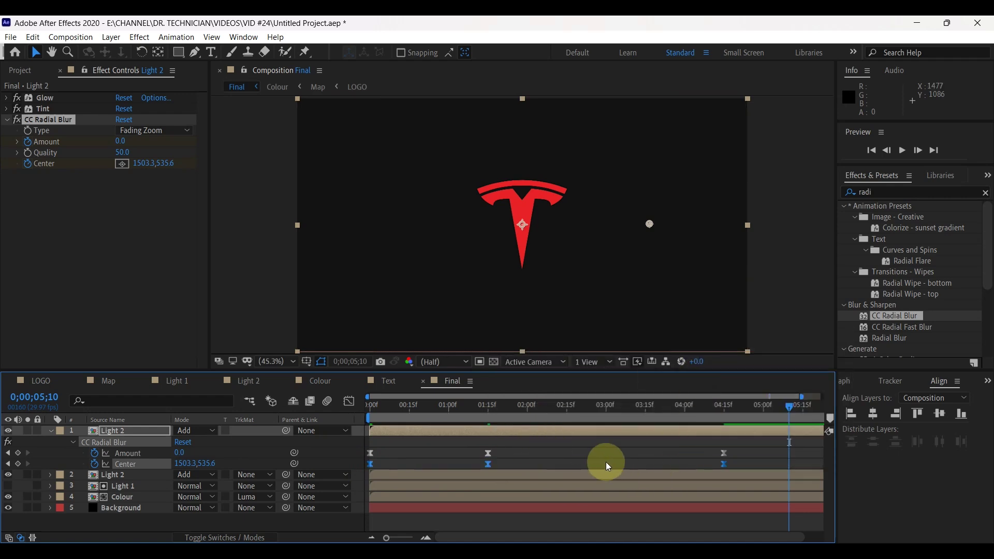
- Add the Text composition as the topmost layer in Final and position it below the logo at 968, 845
left_click(21, 70)
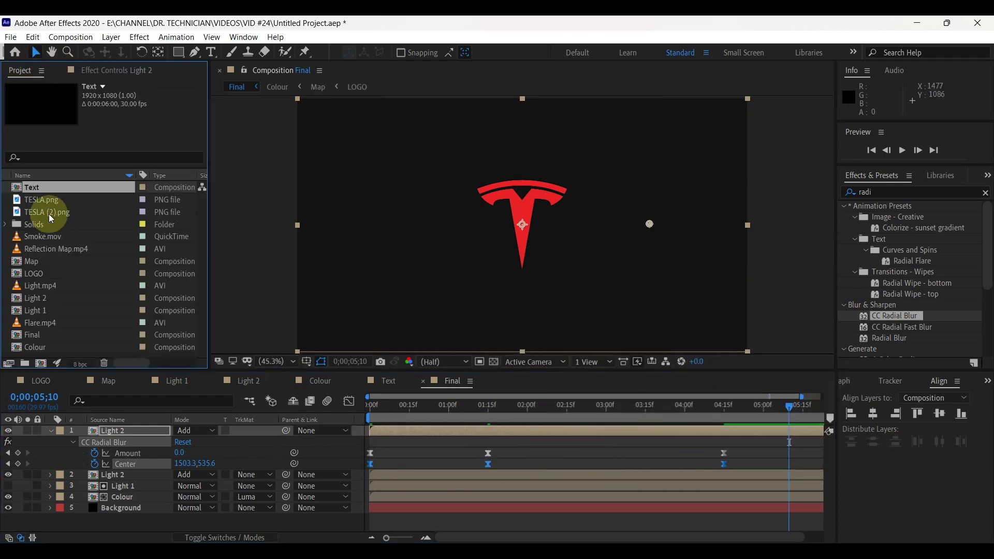
left_click(24, 188)
left_click_drag(25, 188, 114, 426)
key("p")
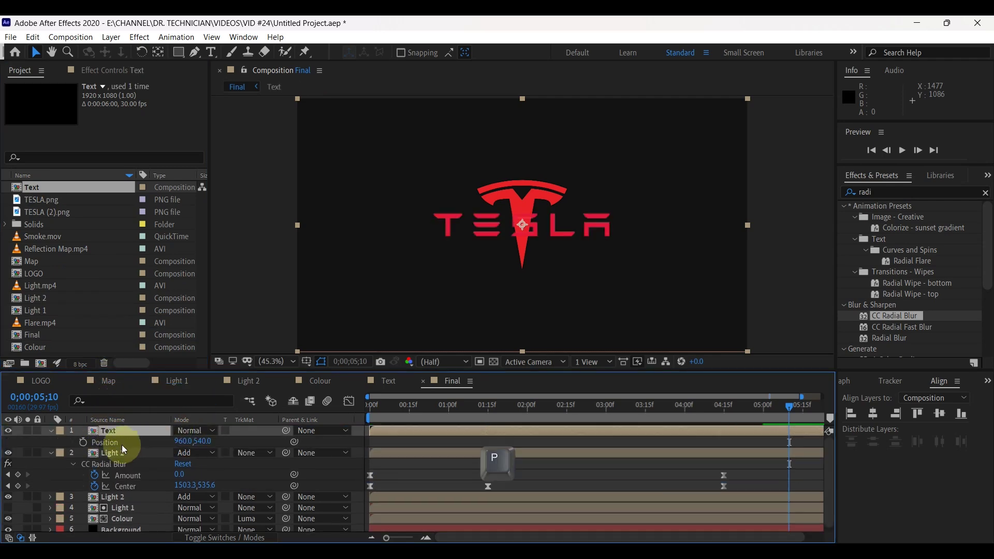
left_click(49, 454)
left_click_drag(202, 441, 643, 366)
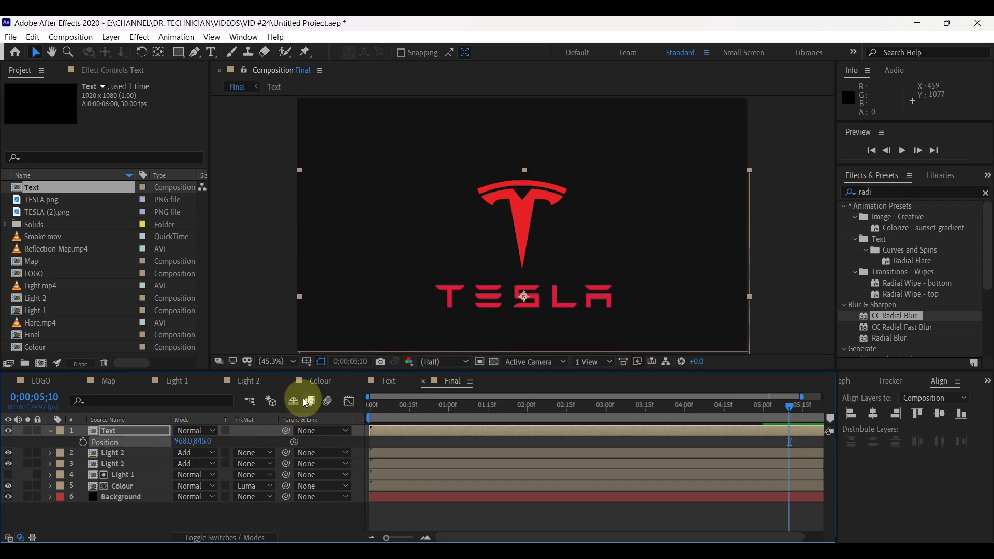
- Scale the Text layer uniformly to 75%
left_click(111, 436)
key("s")
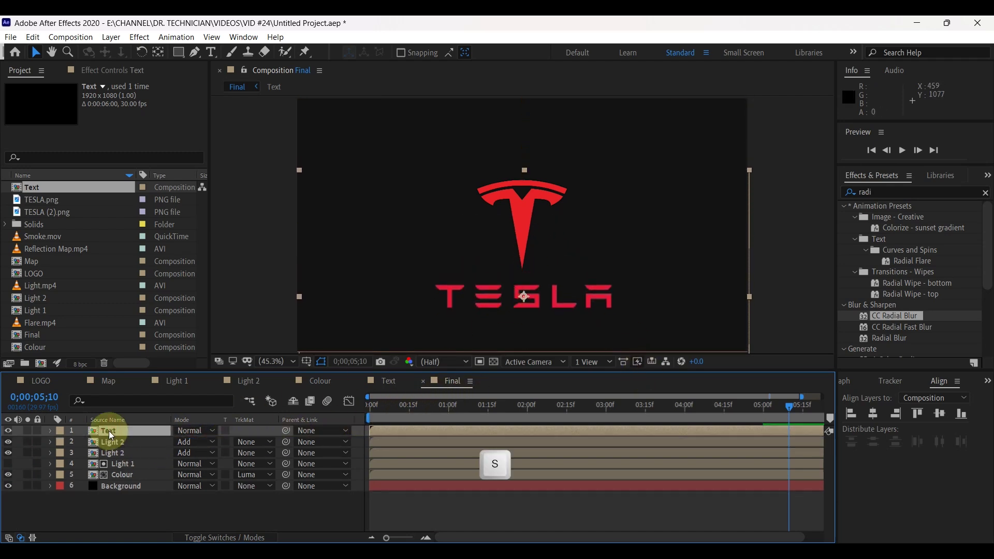
left_click(215, 441)
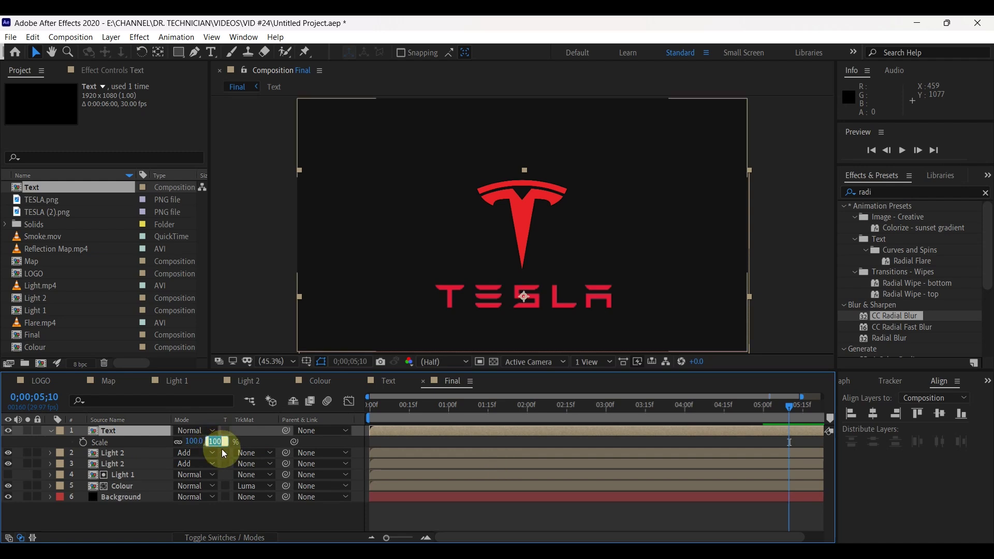
type("75")
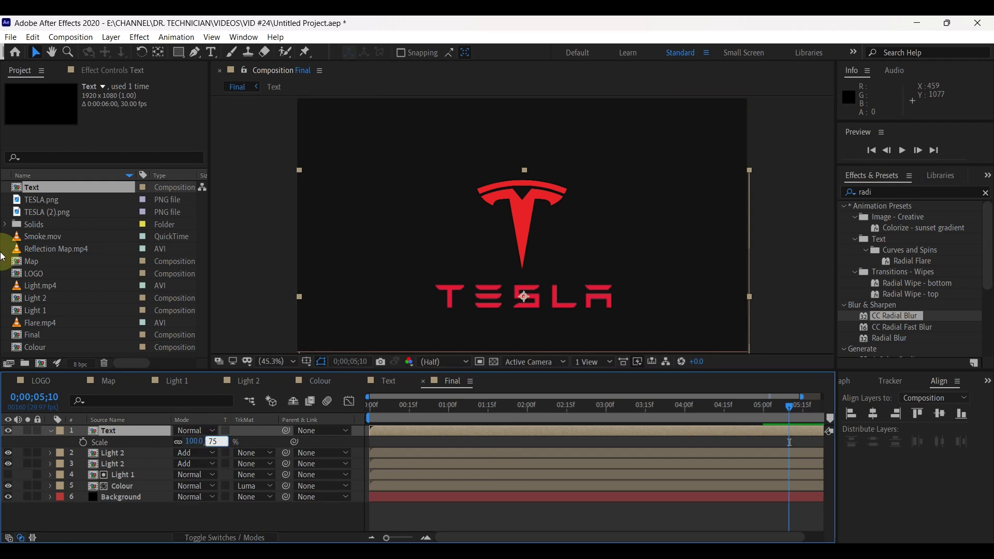
left_click(309, 442)
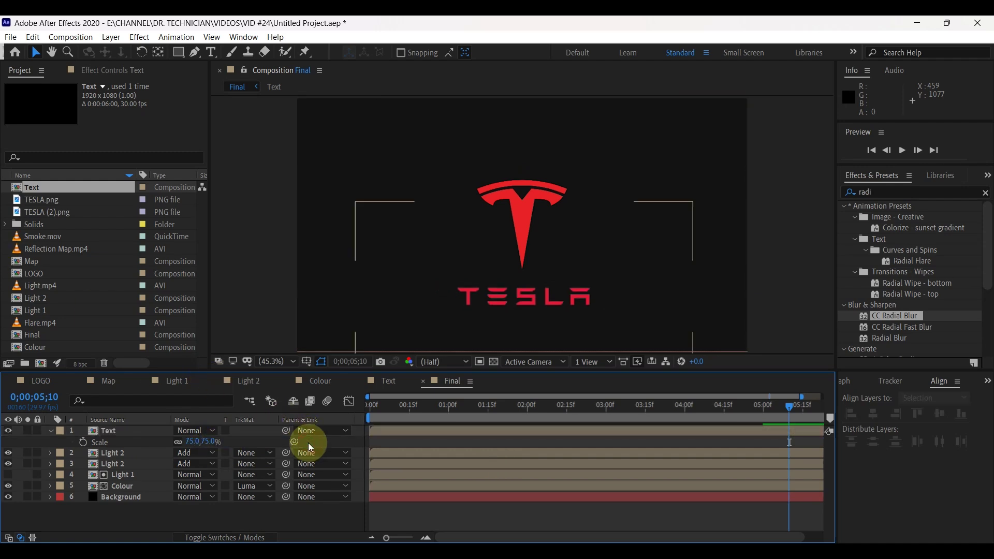
- Nudge the Text layer slightly to align it beneath the logo and start the layer at 0;00;01;20
left_click(524, 299)
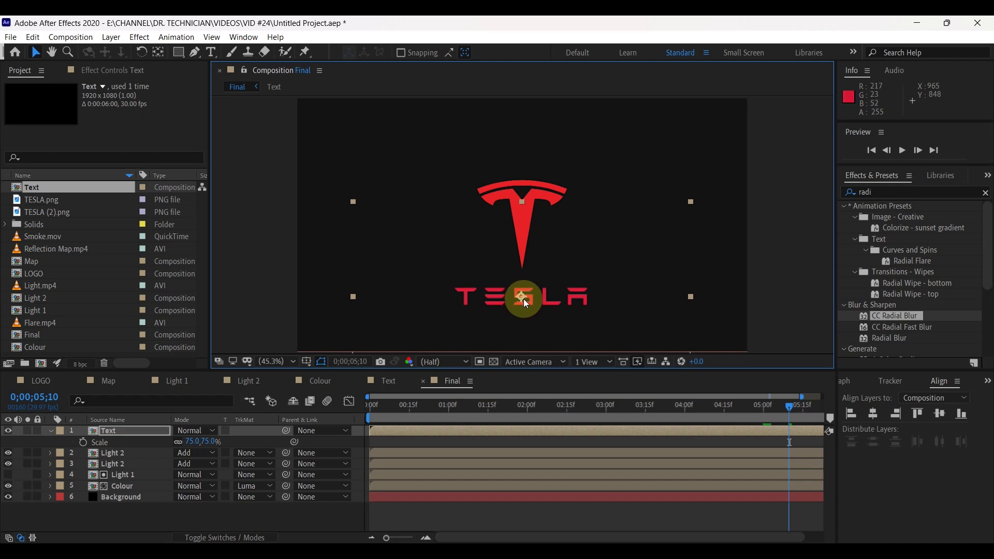
left_click_drag(524, 300, 512, 306)
left_click(457, 419)
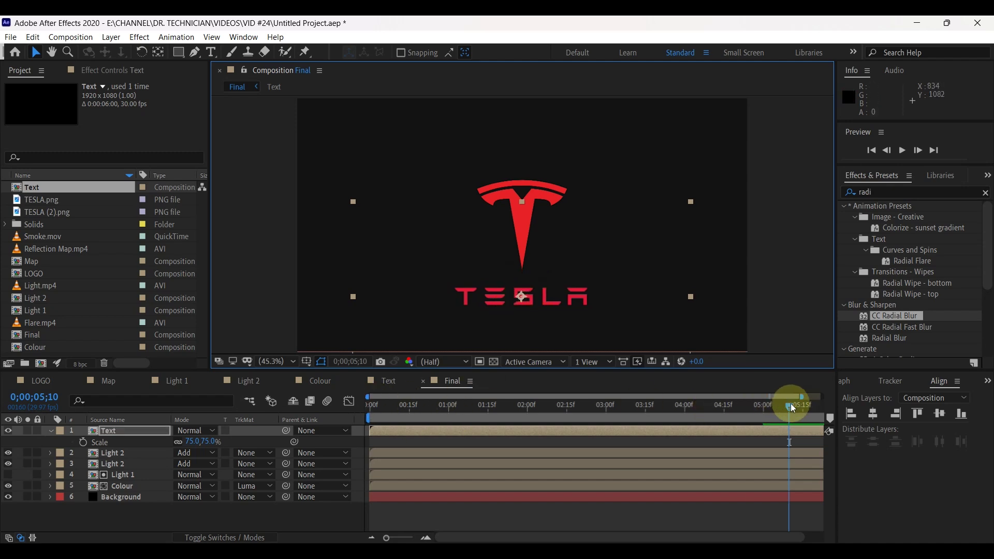
left_click_drag(792, 406, 502, 406)
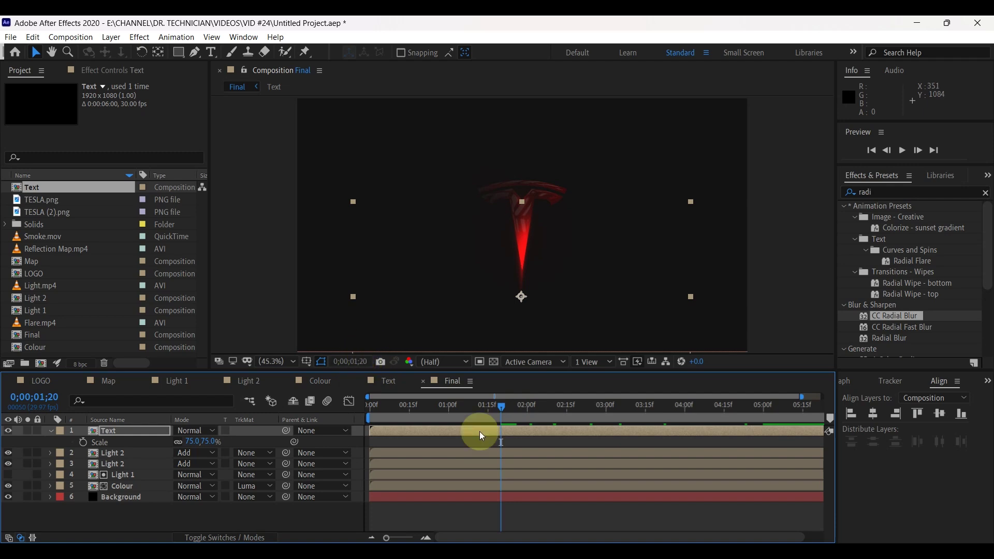
left_click_drag(377, 430, 490, 433)
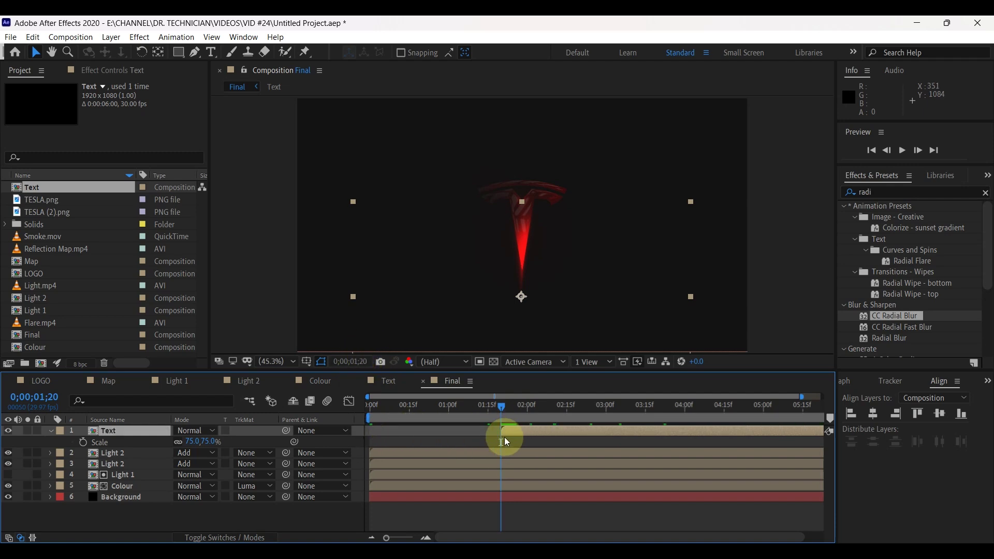
- Add Flare.mp4 as the topmost layer in Final and set its blending mode to Add
left_click(65, 323)
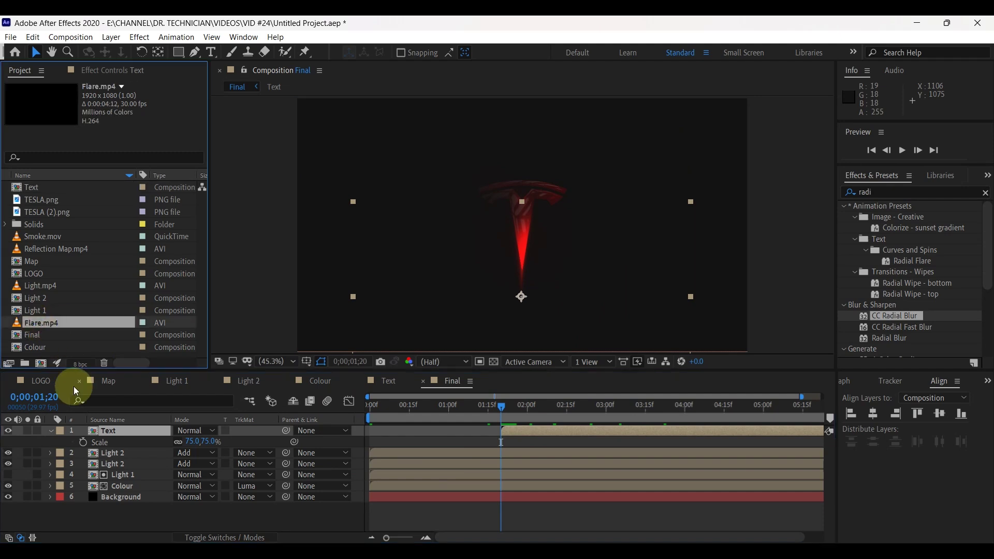
left_click(50, 430)
left_click_drag(33, 322, 124, 425)
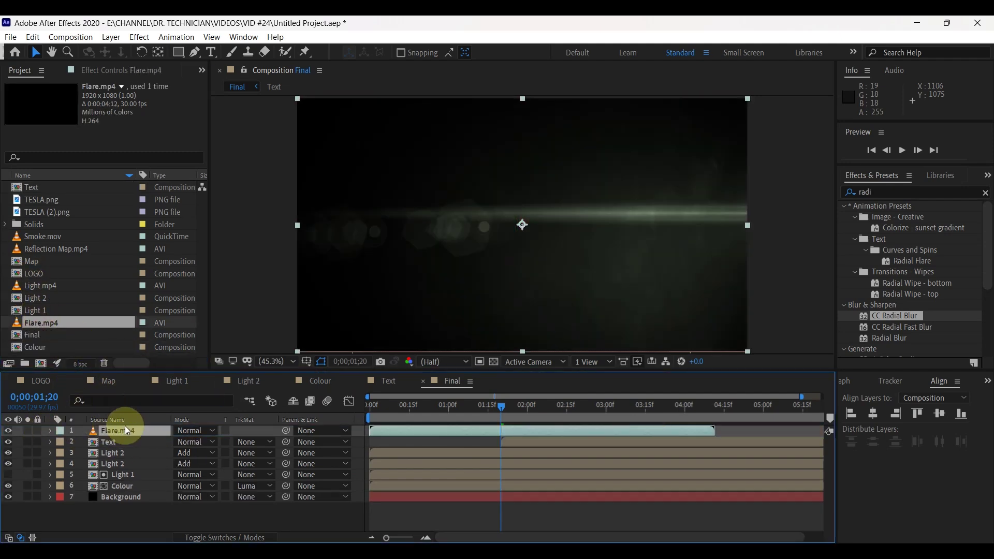
left_click(207, 432)
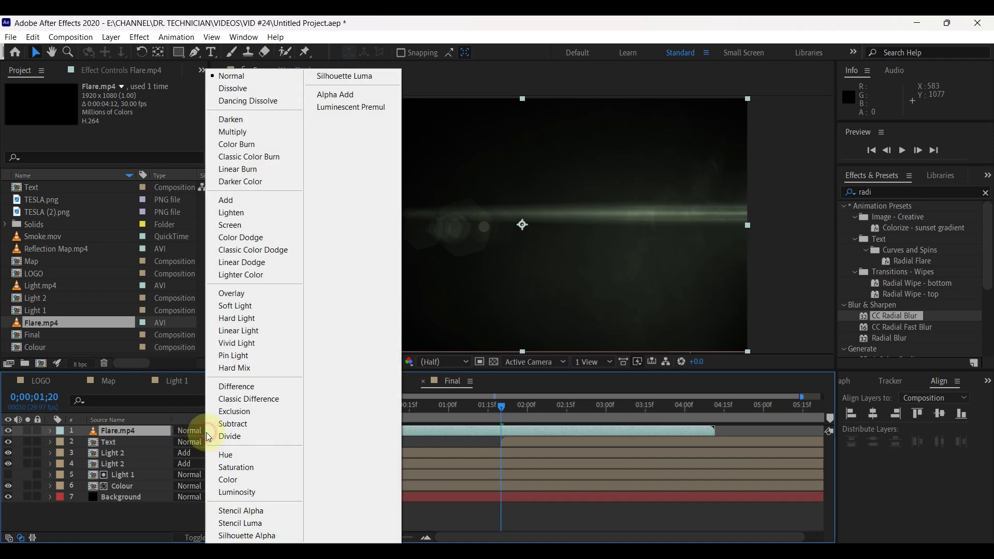
left_click(228, 200)
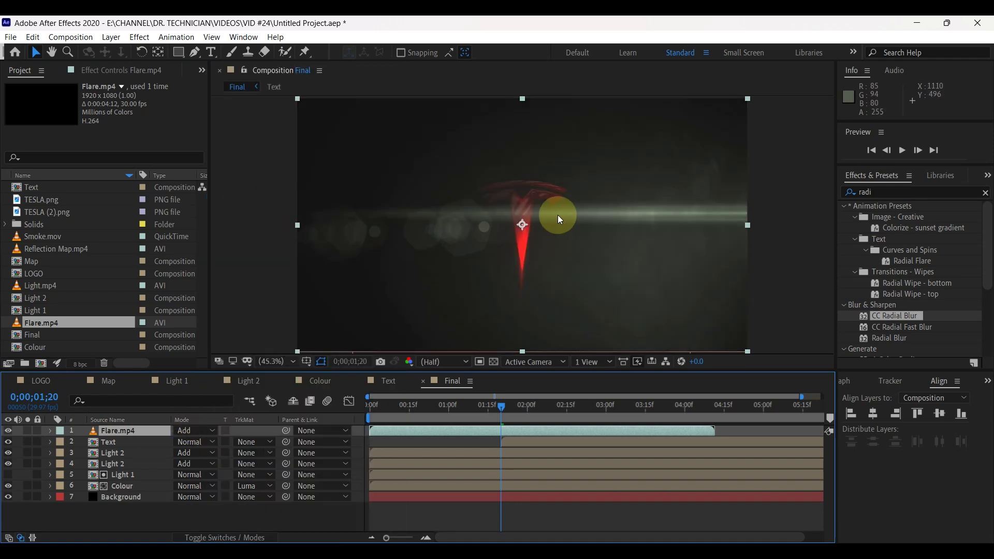
- Add Light.mp4 above the Flare.mp4 layer and set its blending mode to Add
left_click_drag(39, 286, 123, 431)
left_click(193, 433)
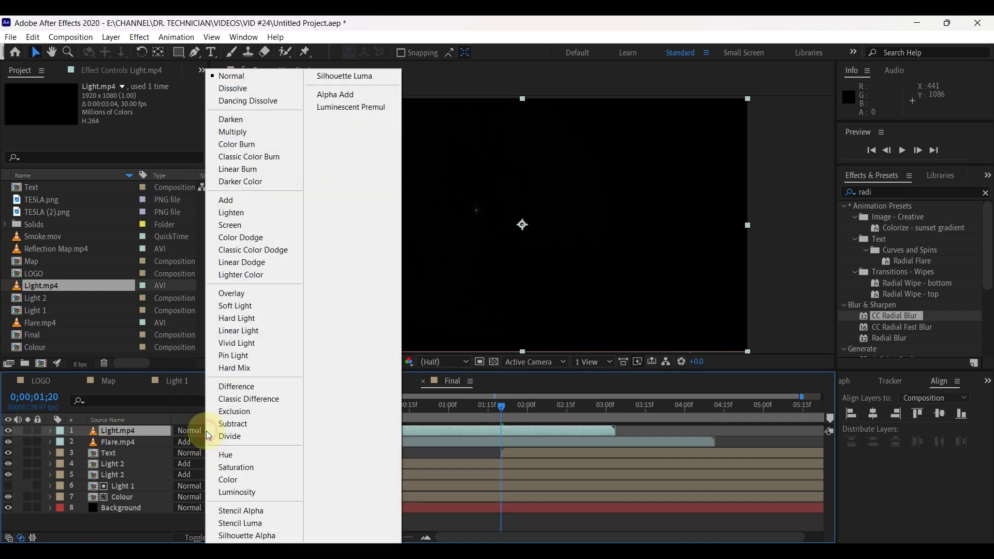
left_click(253, 201)
- Start the Light.mp4 layer at 0;00;01;20 and place its glint on the upper-left tip of the logo
mouse_move(502, 408)
left_mouse_down()
mouse_move(404, 409)
mouse_move(501, 421)
left_mouse_up()
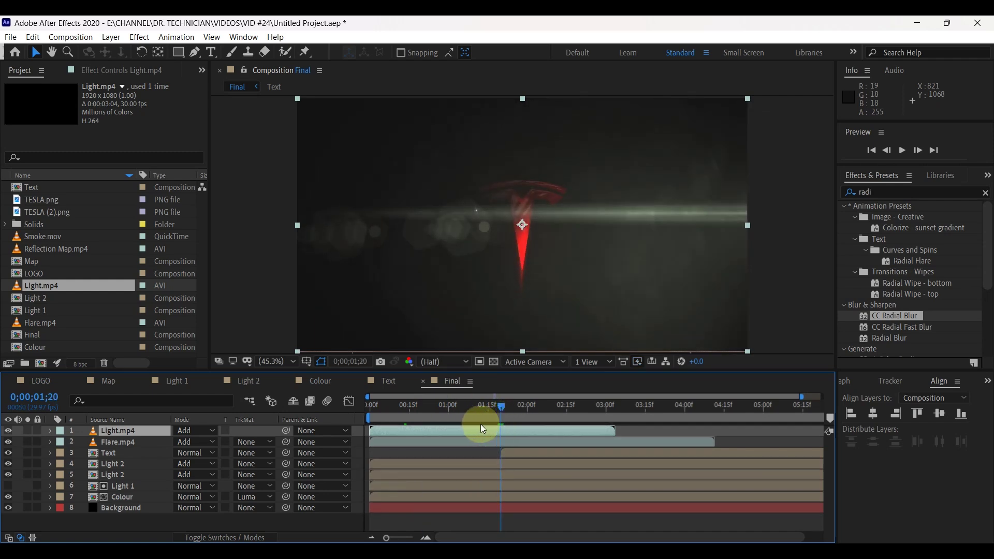
left_click_drag(377, 430, 582, 427)
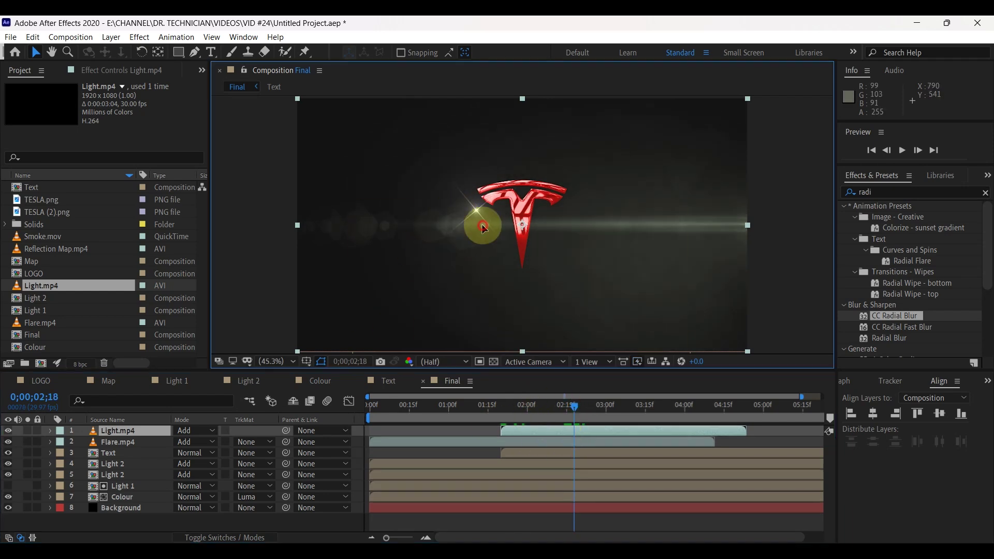
left_click_drag(470, 228, 485, 203)
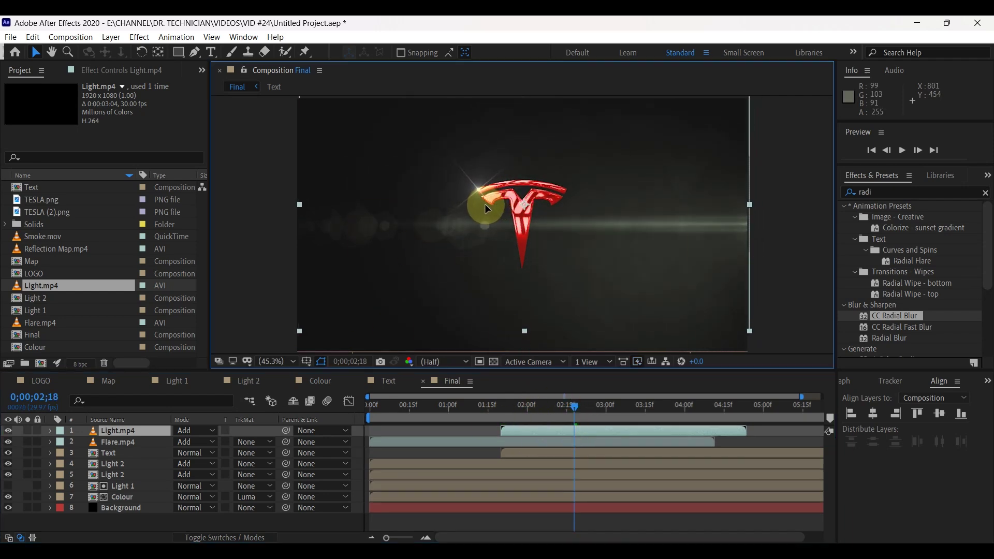
- Duplicate the Light.mp4 layer, place the copy's glint on the logo's stem and start it at about 0;00;02;00
left_click(140, 430)
key("ctrl+d")
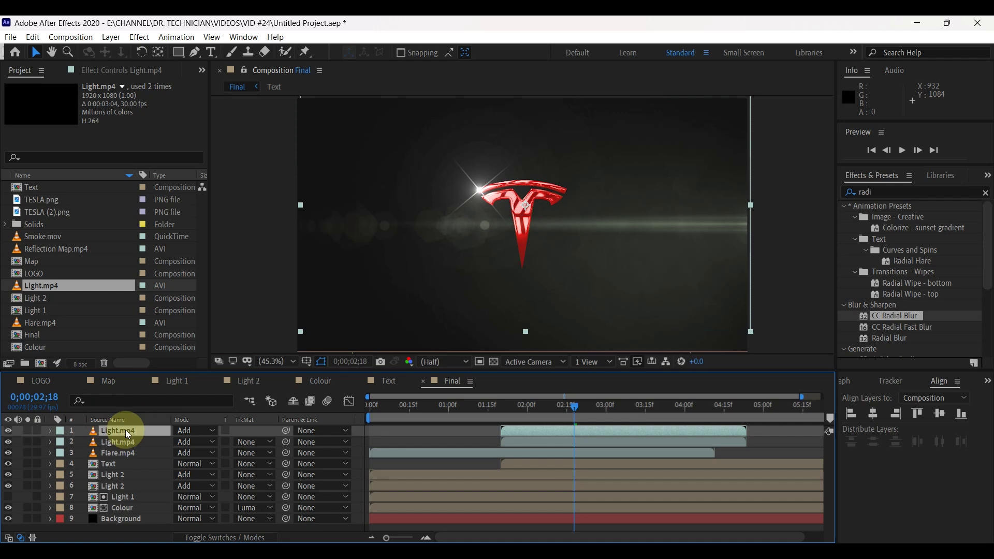
left_click_drag(489, 190, 520, 241)
left_click_drag(517, 427, 578, 422)
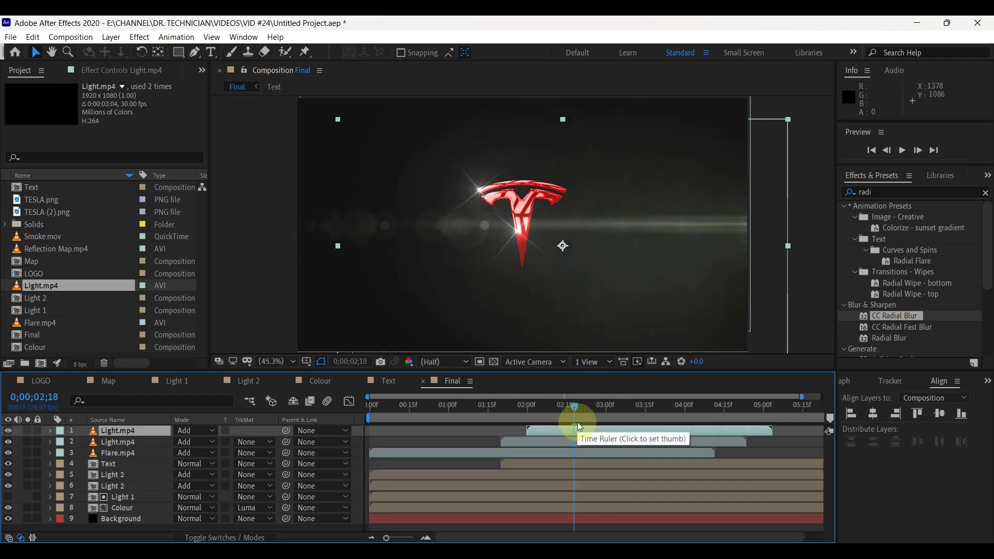
- Add Smoke.mov as the topmost layer in Final and set its blending mode to Add
left_click(27, 238)
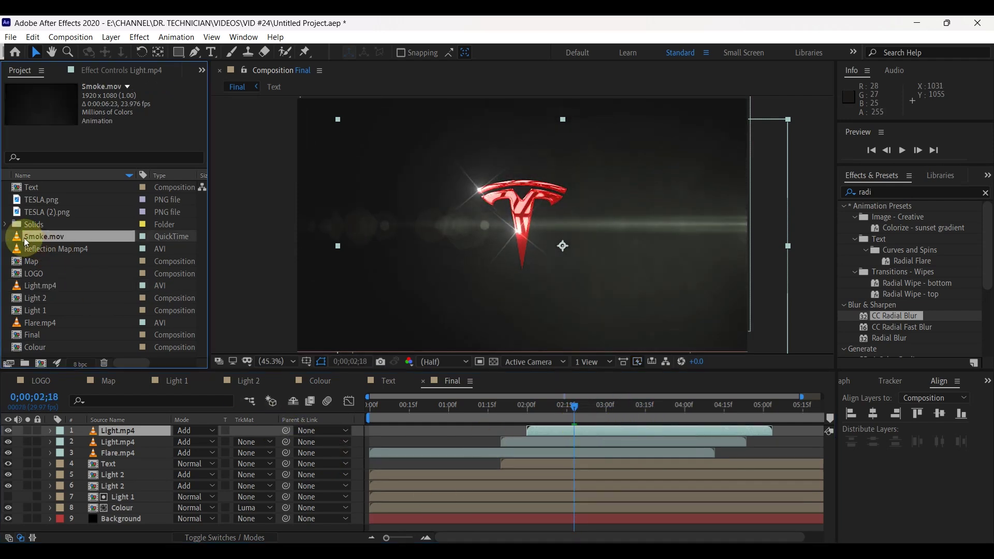
left_click_drag(27, 241, 118, 433)
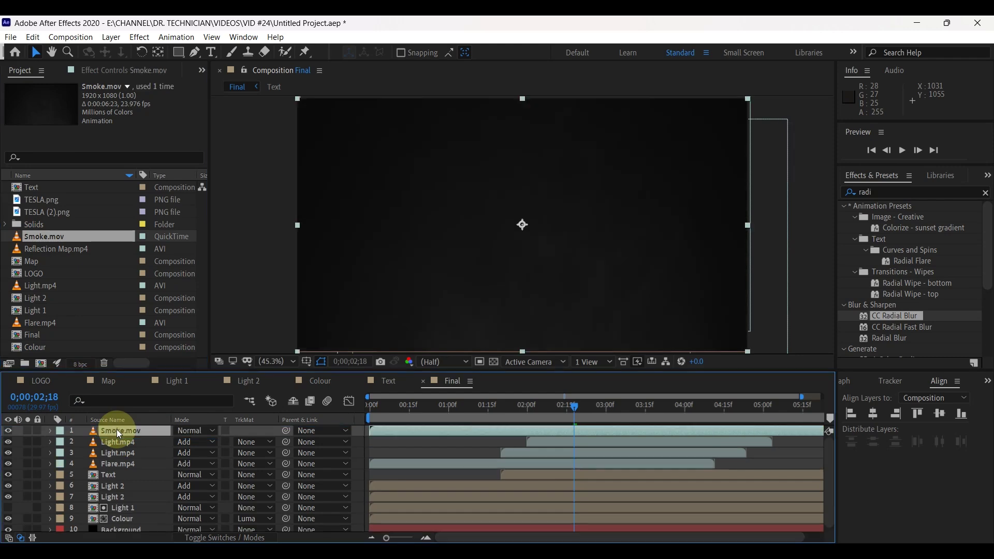
left_click(202, 430)
left_click(249, 199)
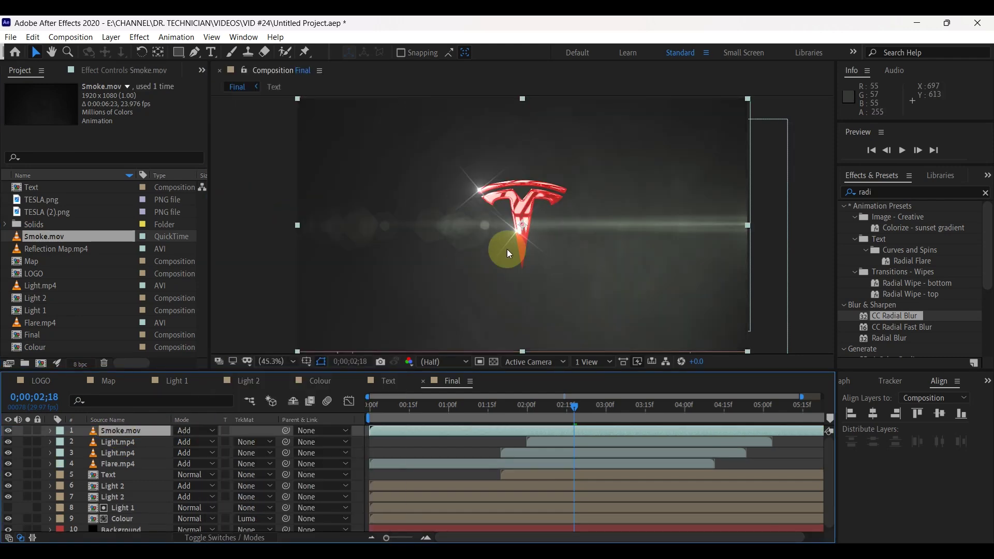
- Preview the animation from the beginning and move the Text layer back to start at 0;00;00;00
left_click_drag(574, 410, 367, 416)
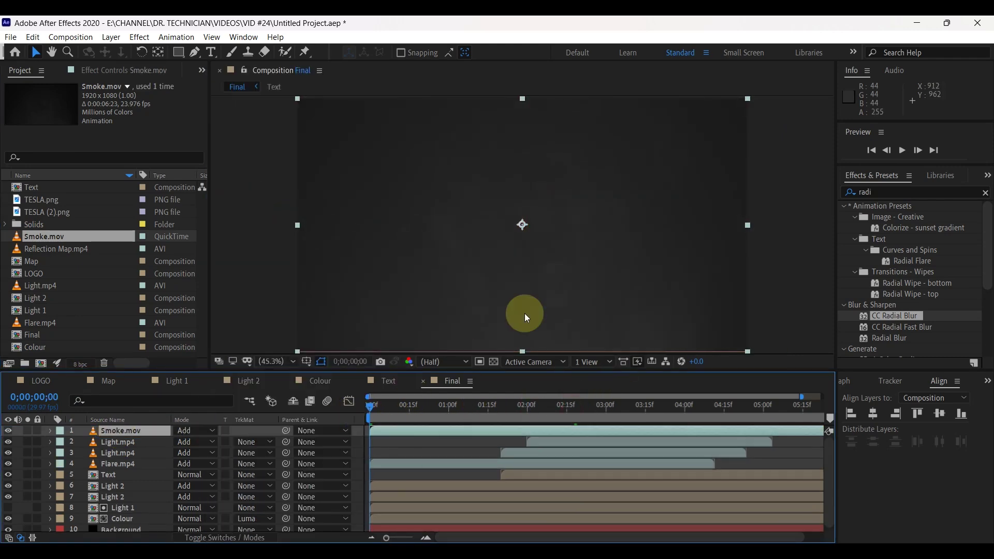
left_click(902, 151)
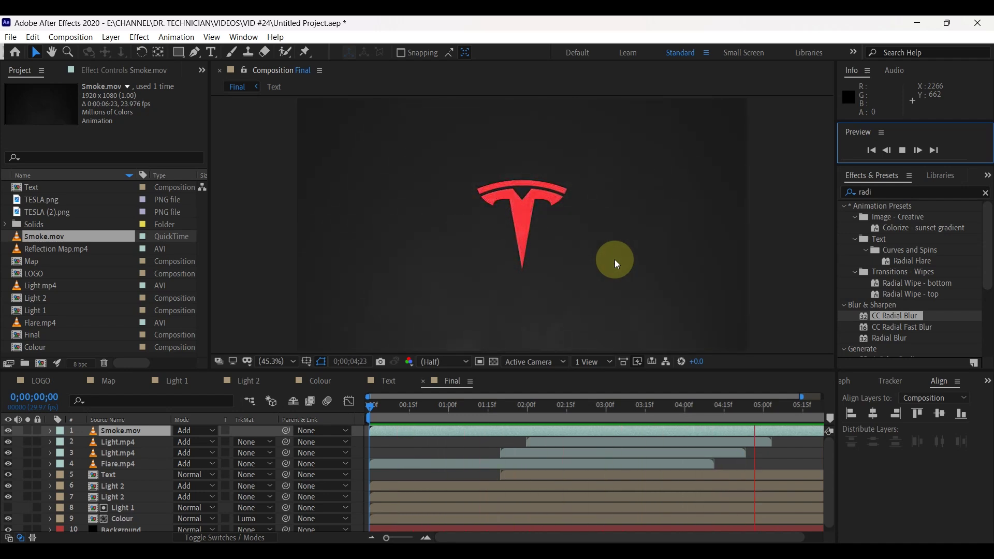
left_click(902, 151)
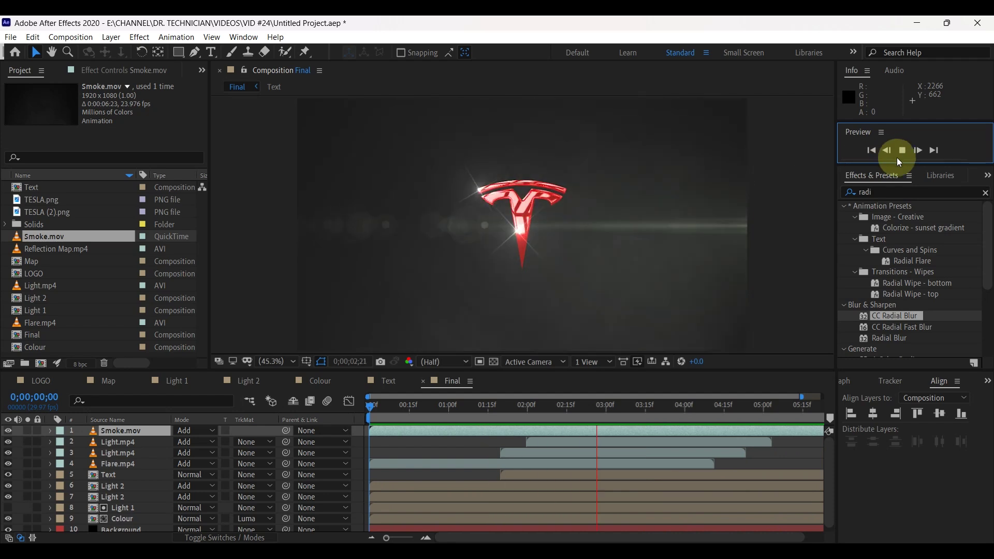
left_click(901, 151)
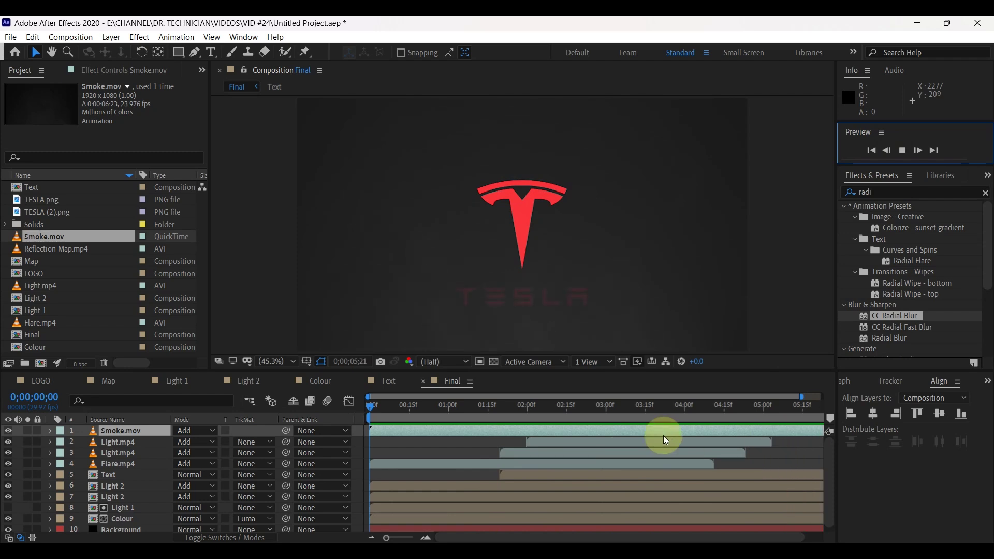
left_click(902, 150)
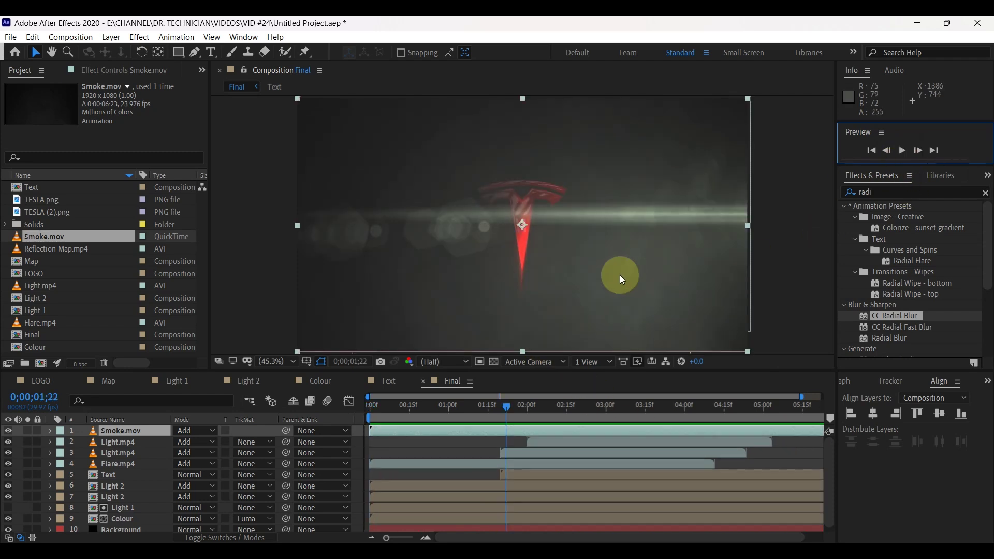
left_click(517, 470)
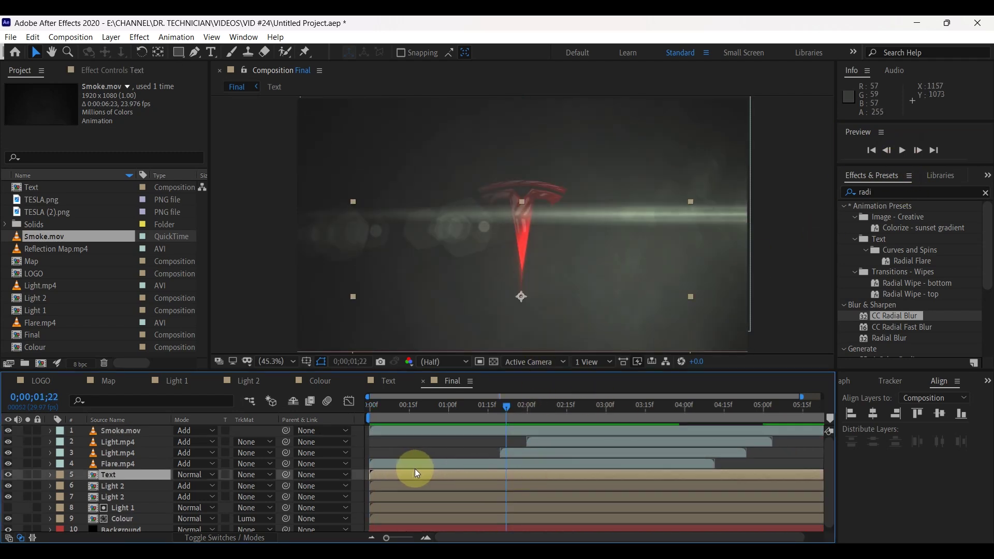
left_click(902, 151)
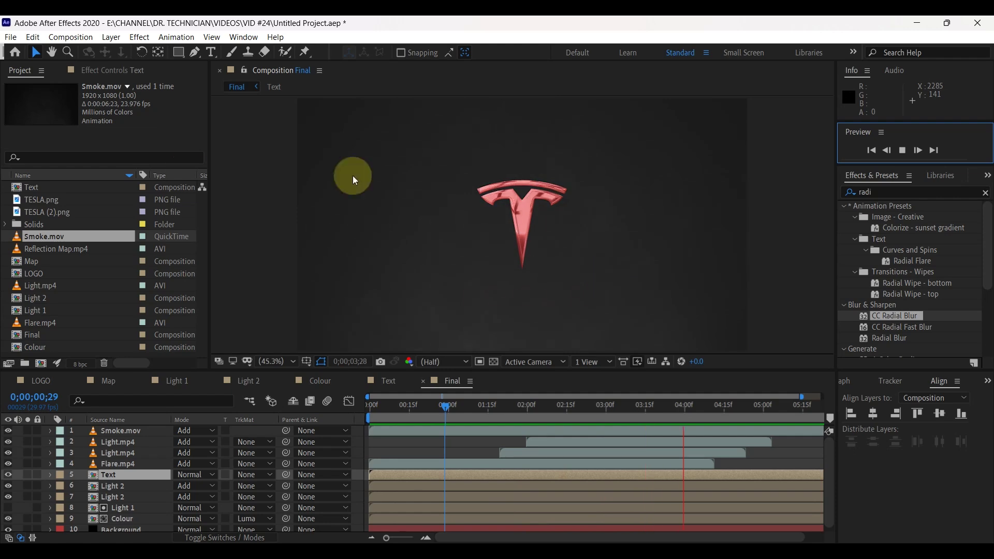
- Add the Final composition to the Render Queue
left_click(10, 37)
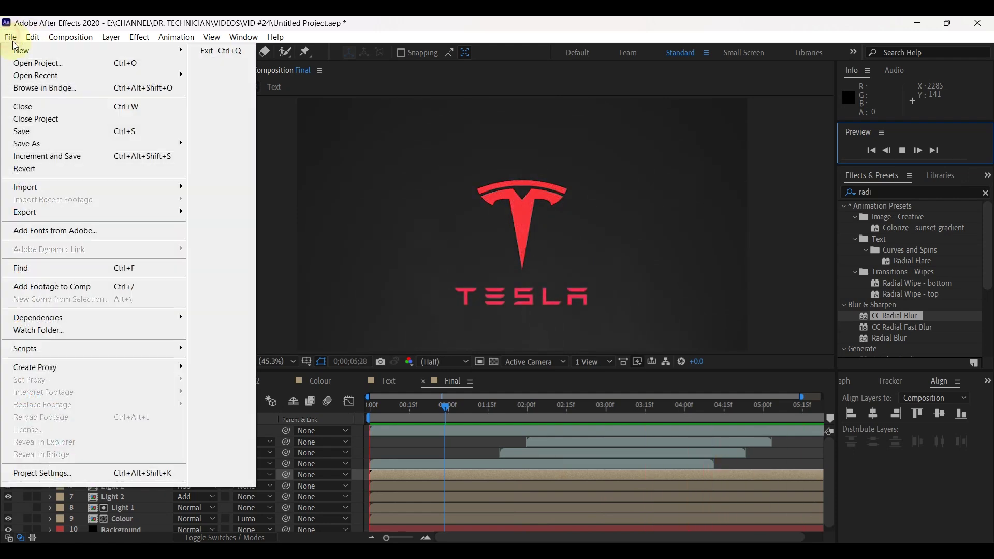
mouse_move(59, 216)
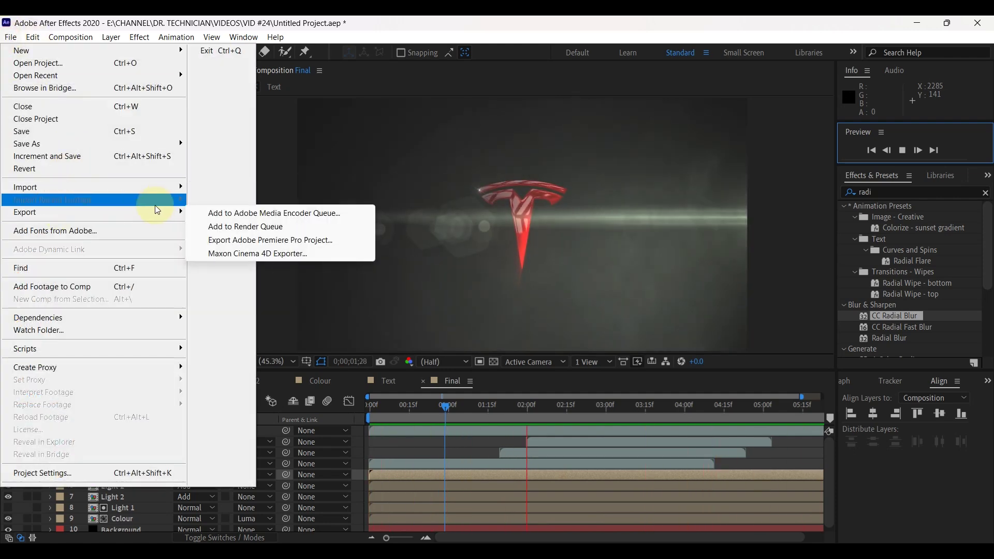
left_click(256, 228)
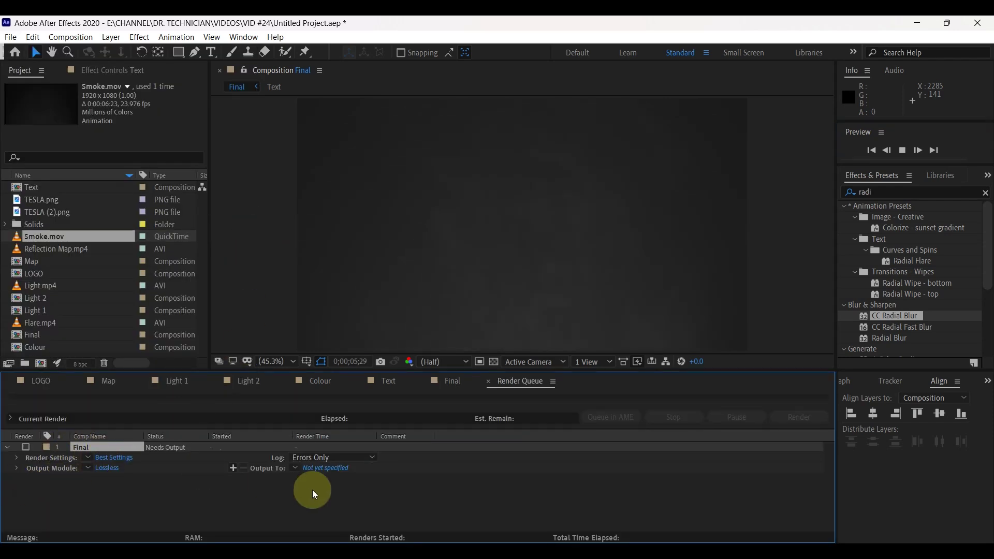
- Set the output module format to QuickTime, with Crop enabled and Resize enabled at 1920 x 1080
left_click(107, 467)
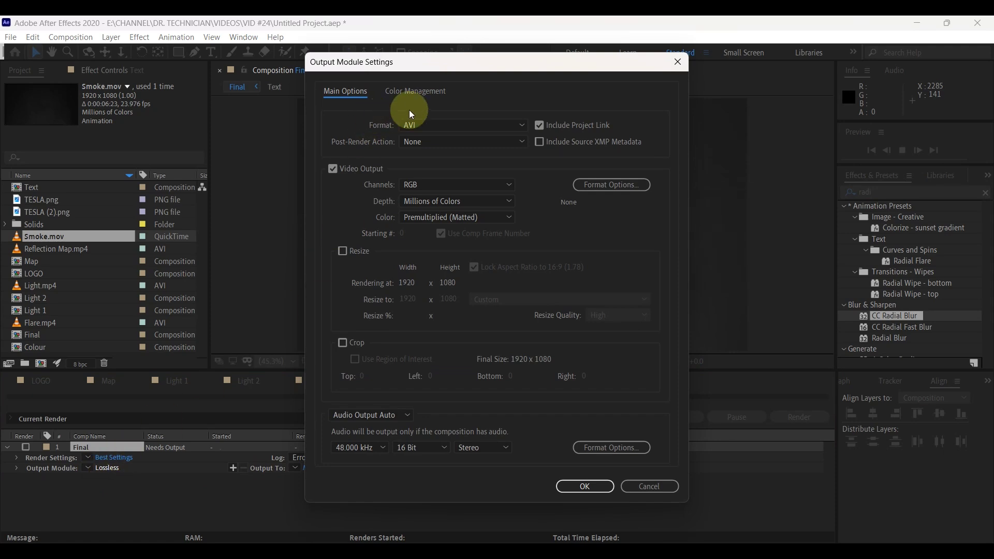
left_click(418, 130)
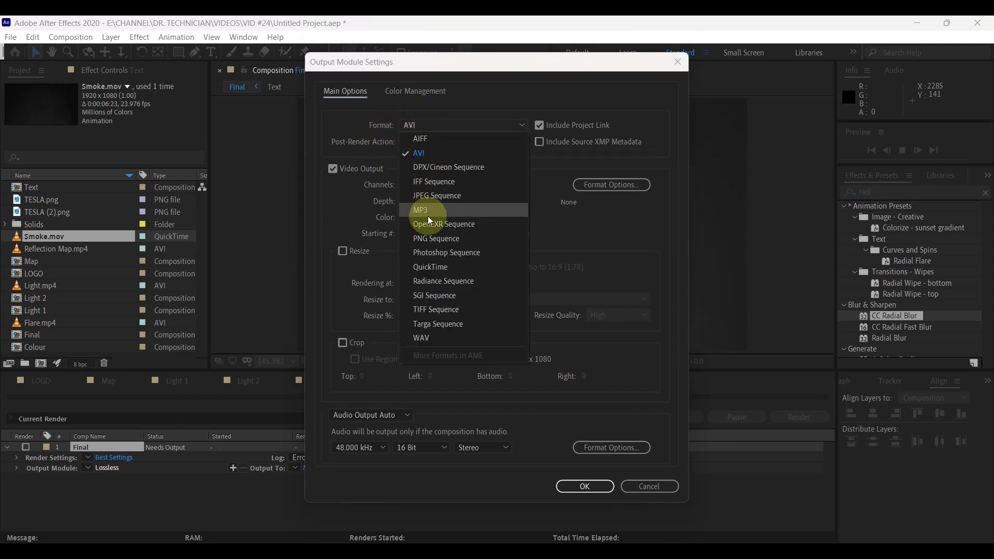
left_click(433, 268)
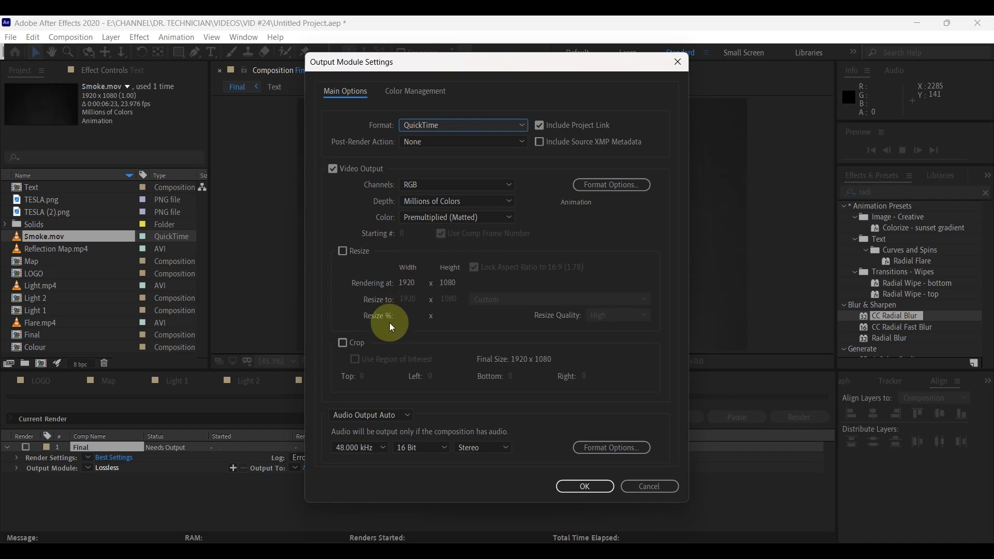
left_click(343, 342)
left_click(344, 252)
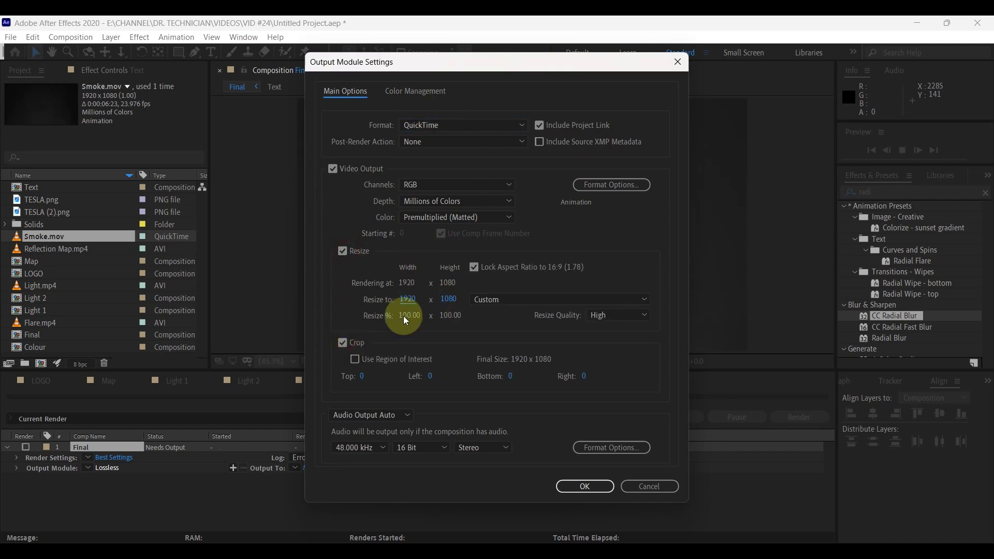
left_click(584, 486)
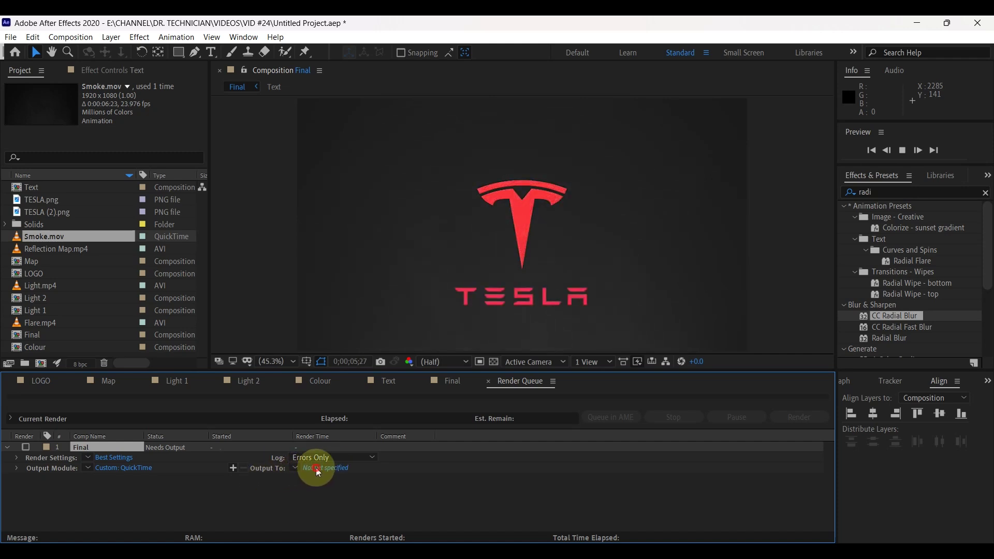
- Set the render output to Final.mov in the VID #24 folder and start rendering
left_click(317, 468)
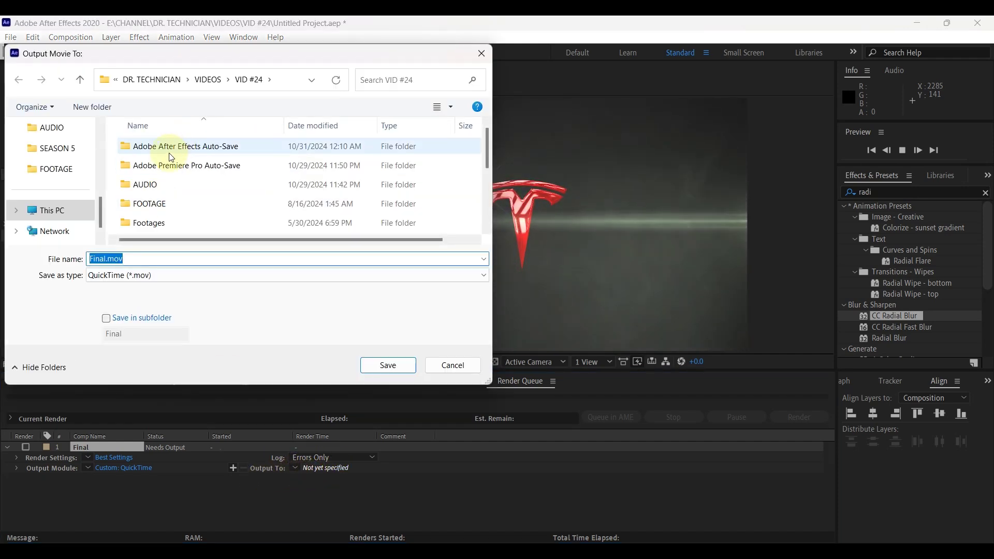
left_click(407, 368)
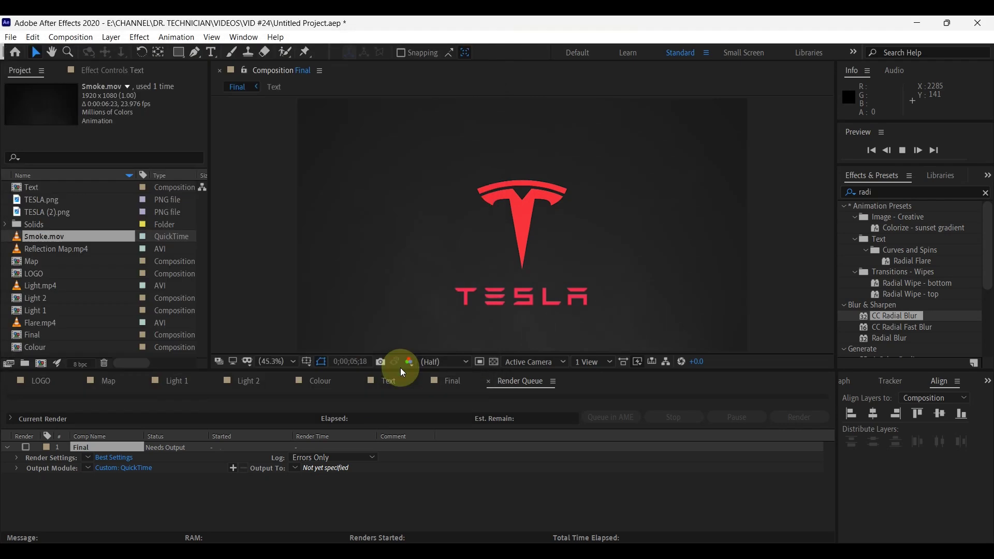
left_click(798, 417)
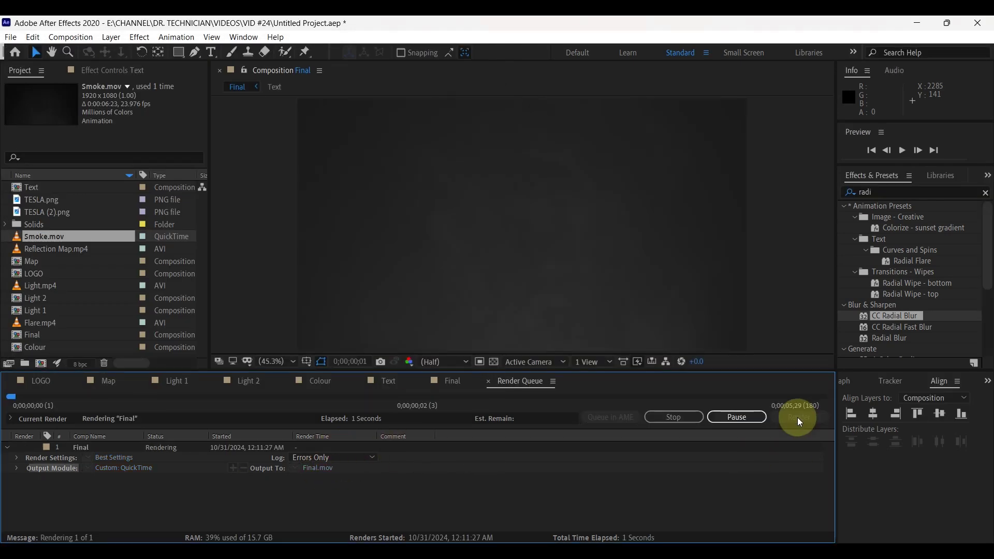